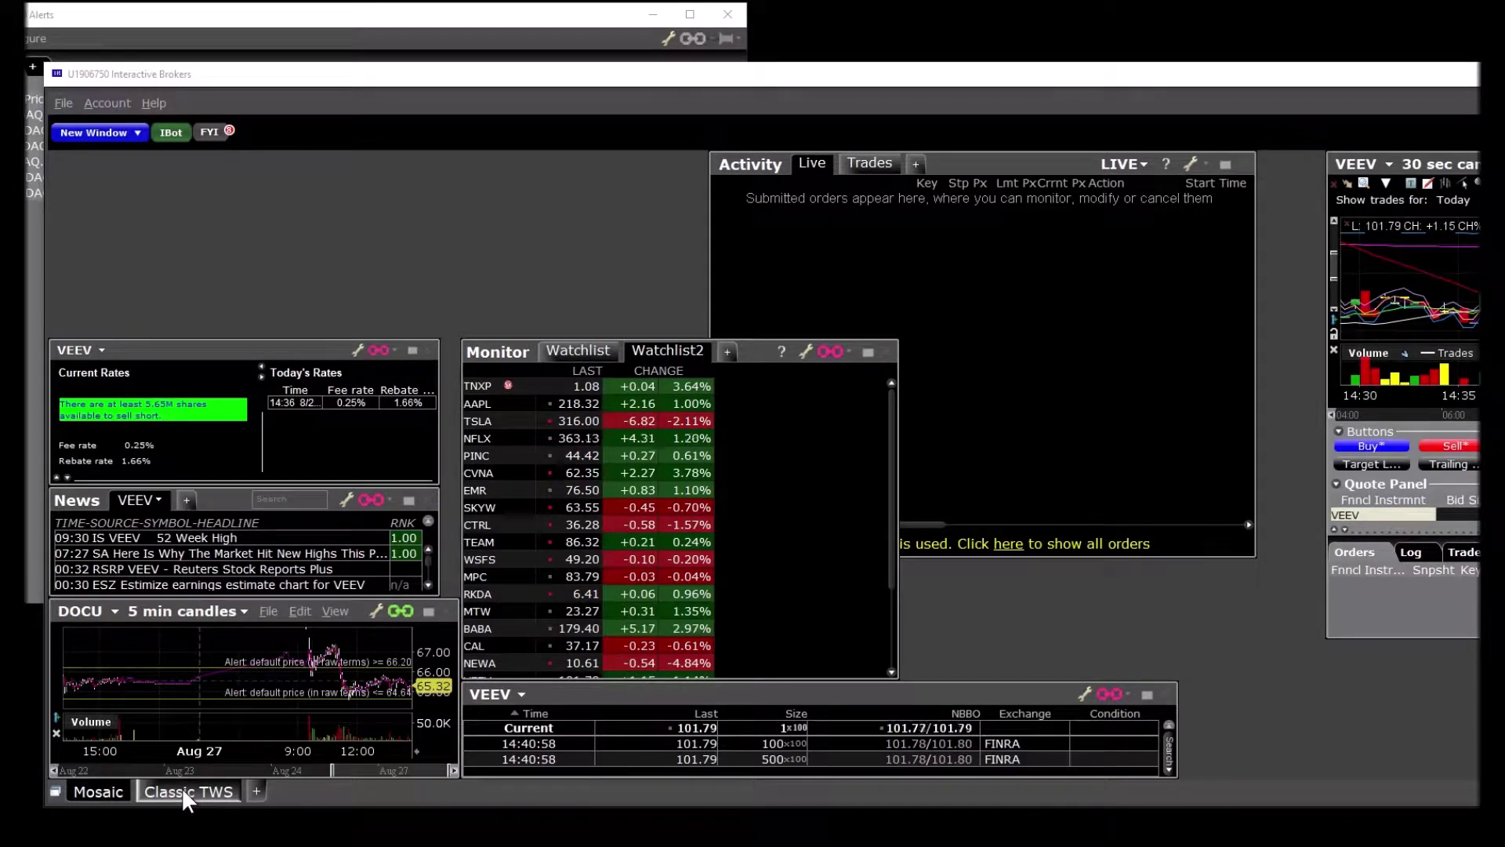
# Switch to the Classic TWS layout, open the trade log and move its window fully into view.
pyautogui.click(184, 792)
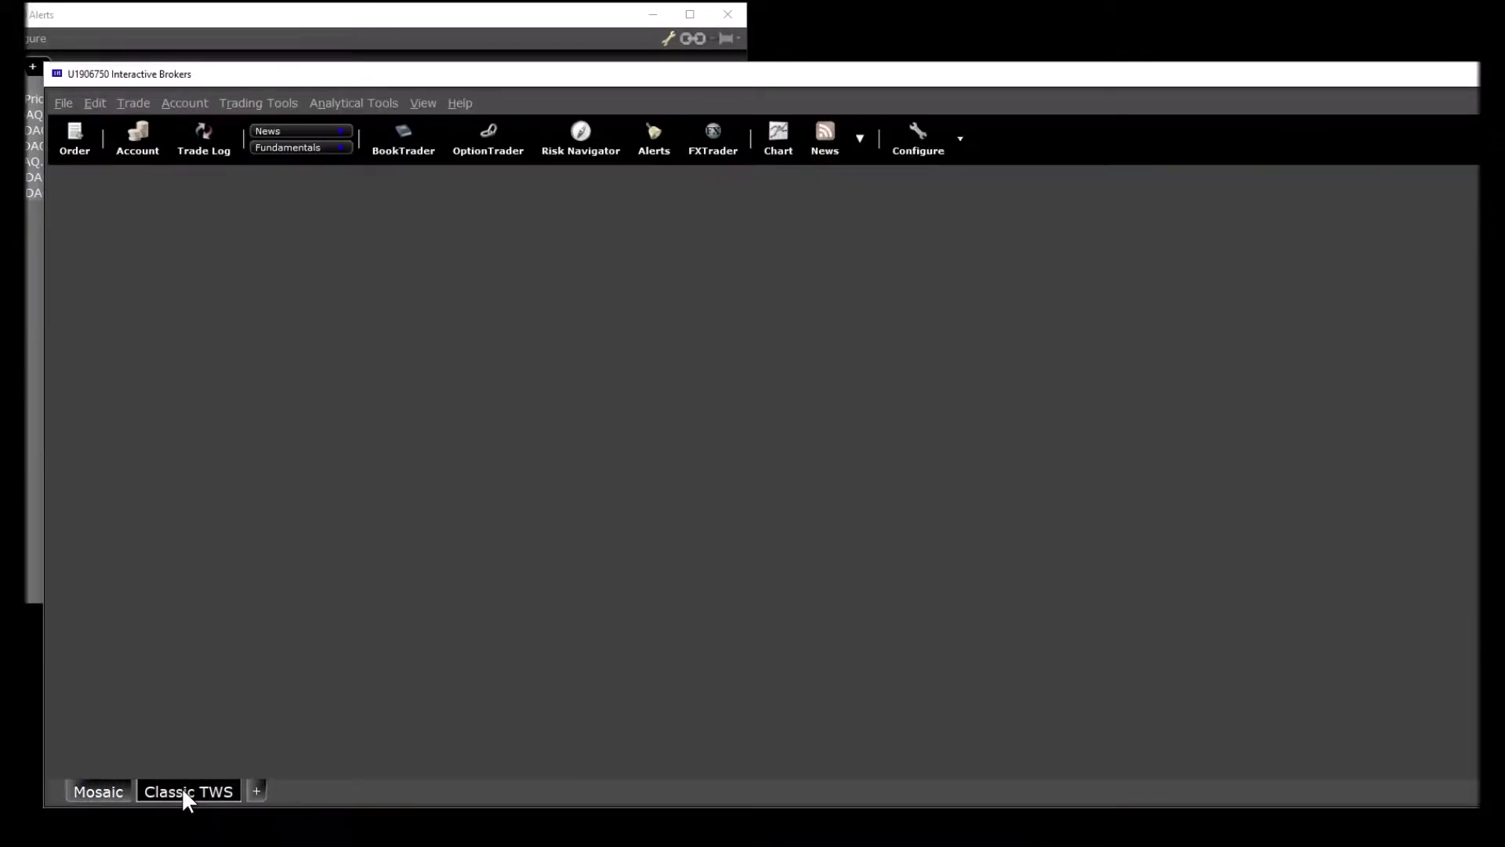
pyautogui.click(218, 144)
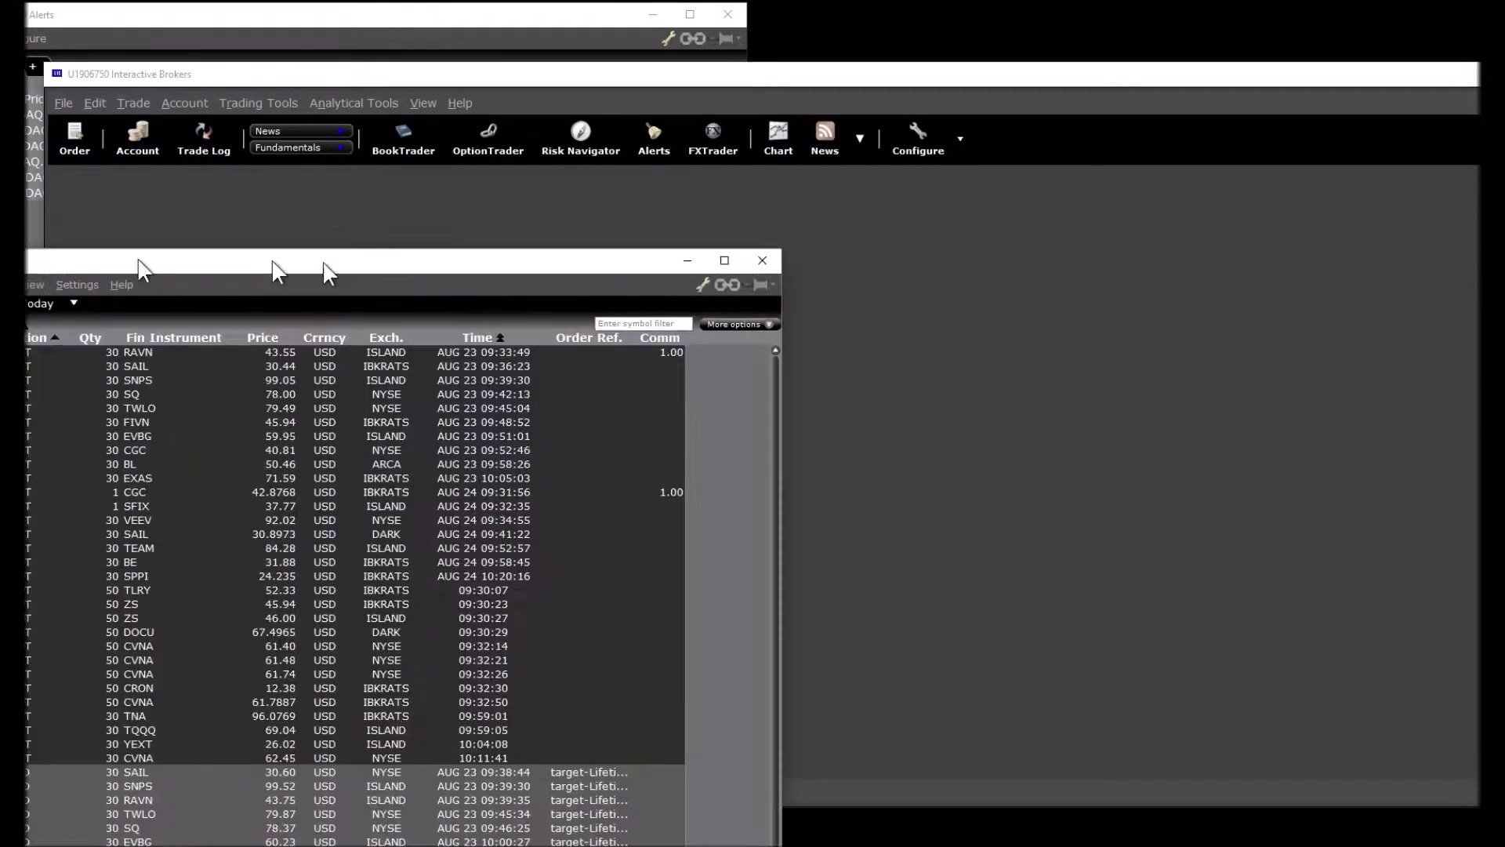
pyautogui.moveTo(322, 269); pyautogui.dragTo(761, 123)
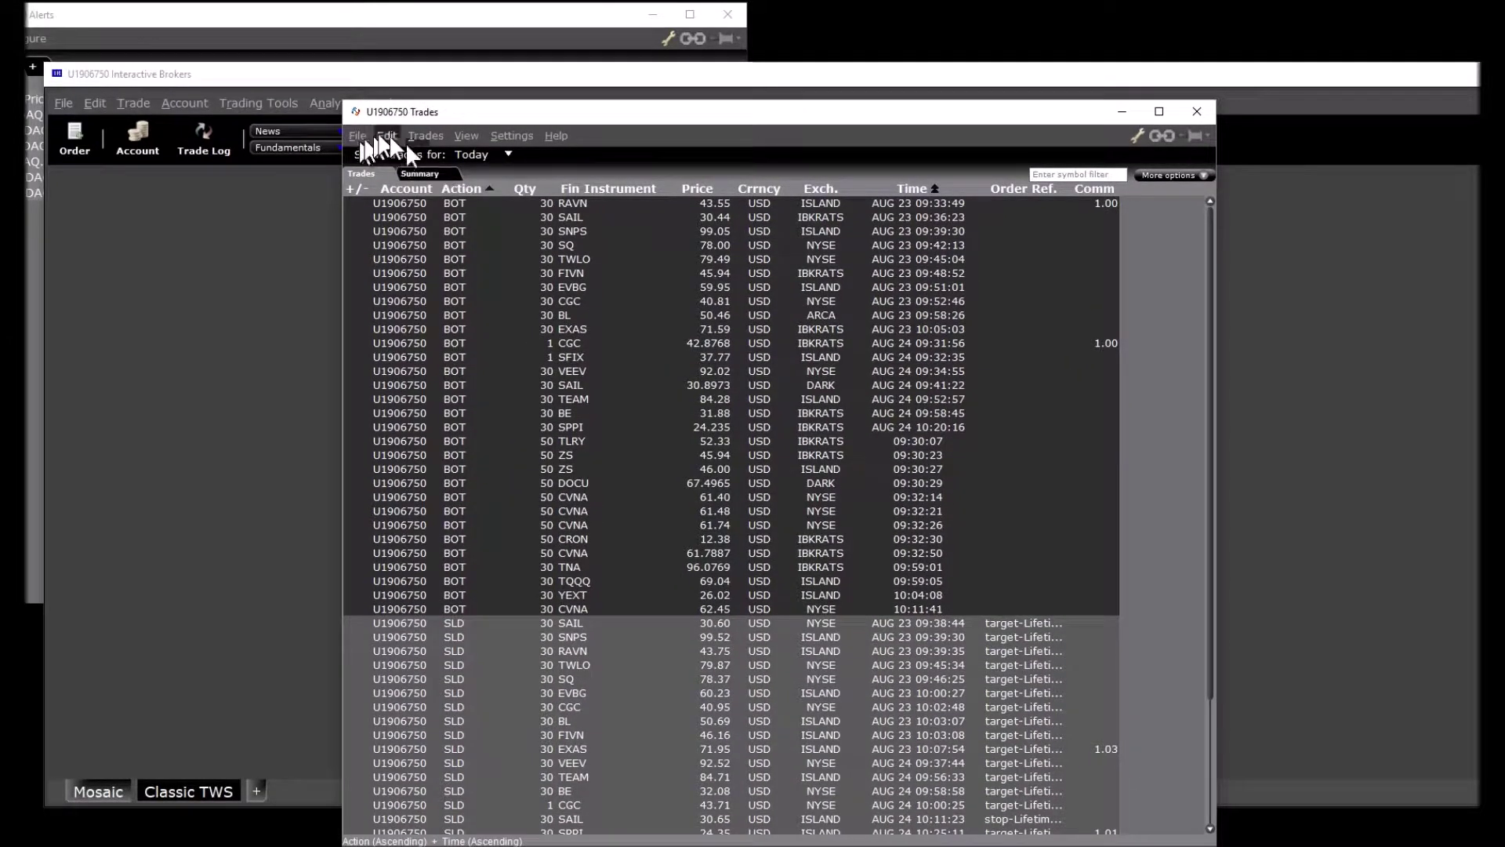
# Start an export of today's trade reports with custom columns and open the column selection.
pyautogui.click(355, 135)
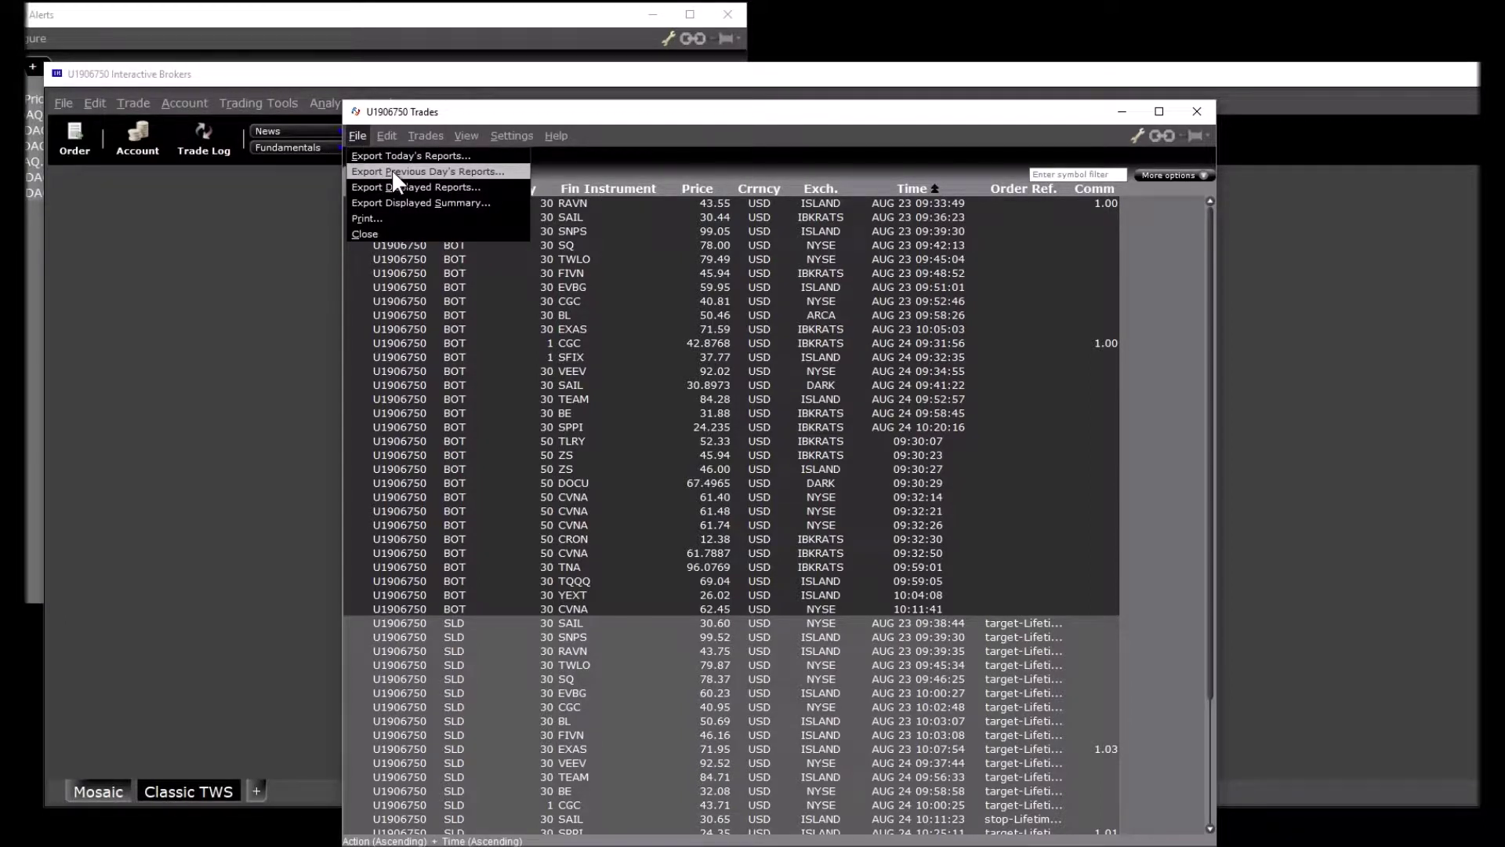
pyautogui.moveTo(411, 139)
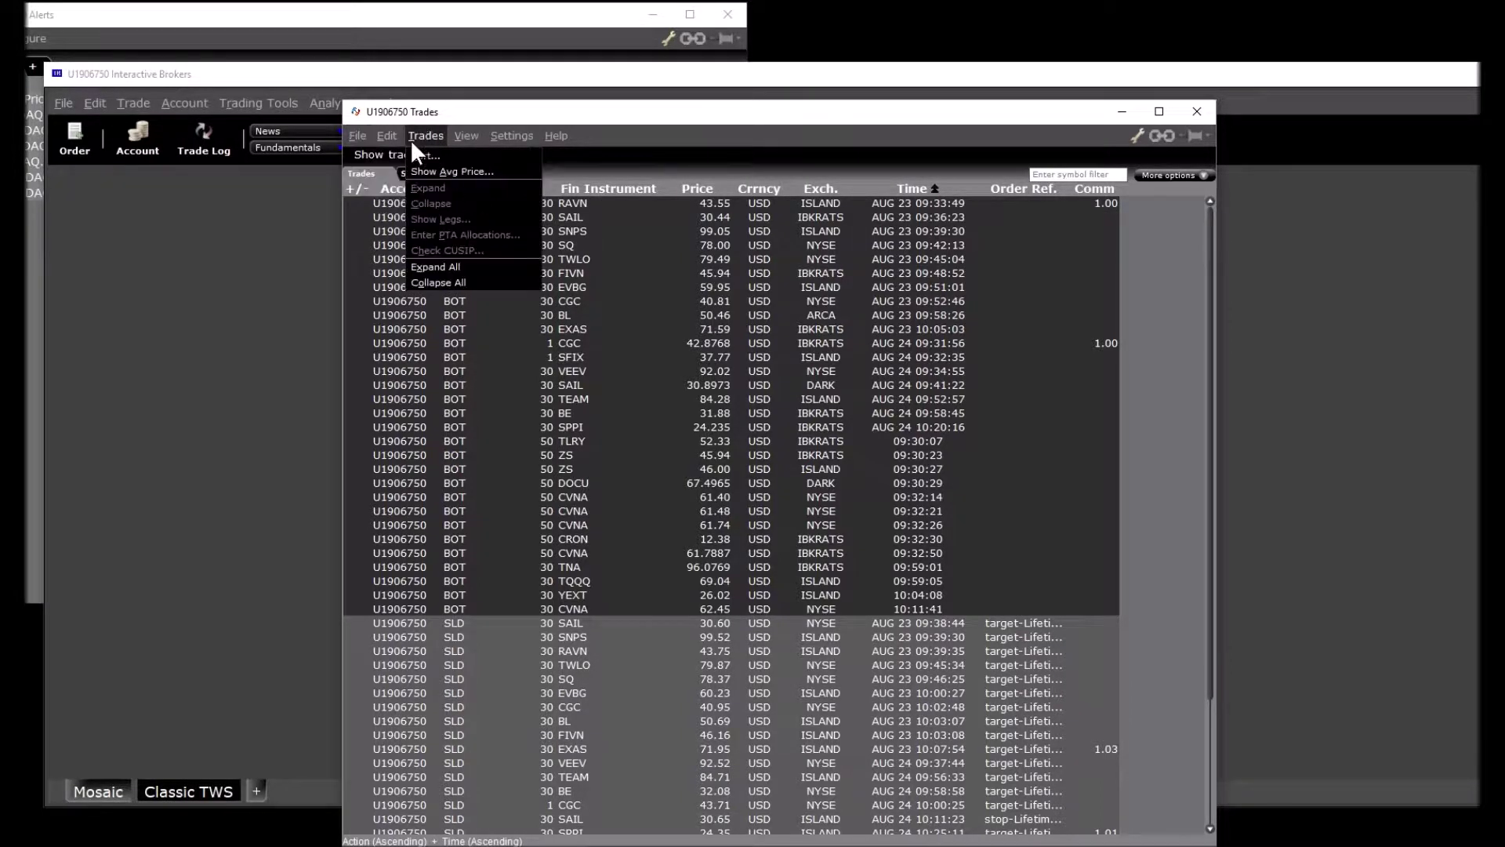
pyautogui.moveTo(357, 136)
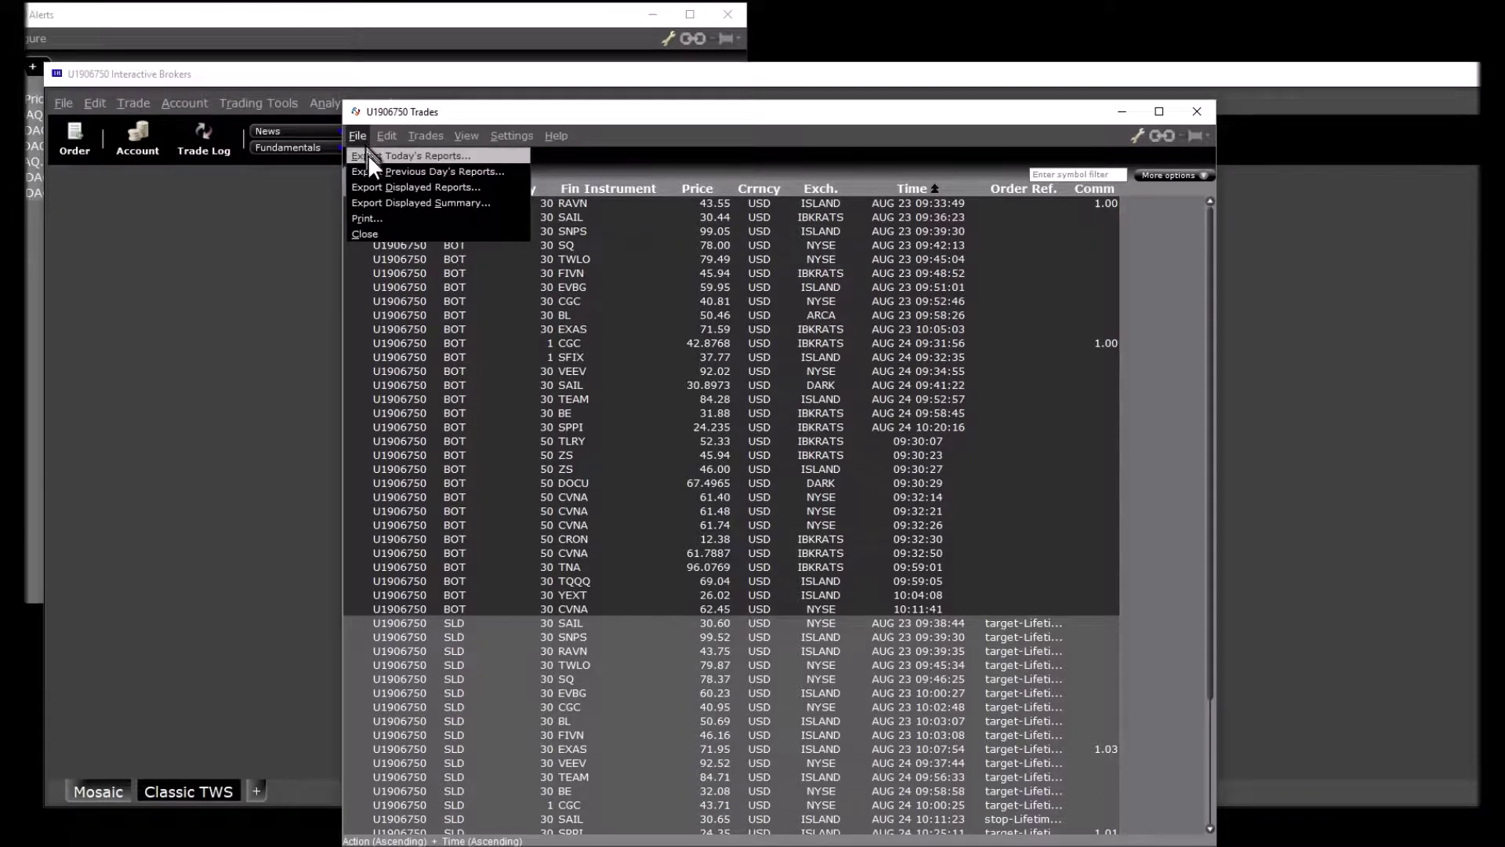
pyautogui.click(368, 155)
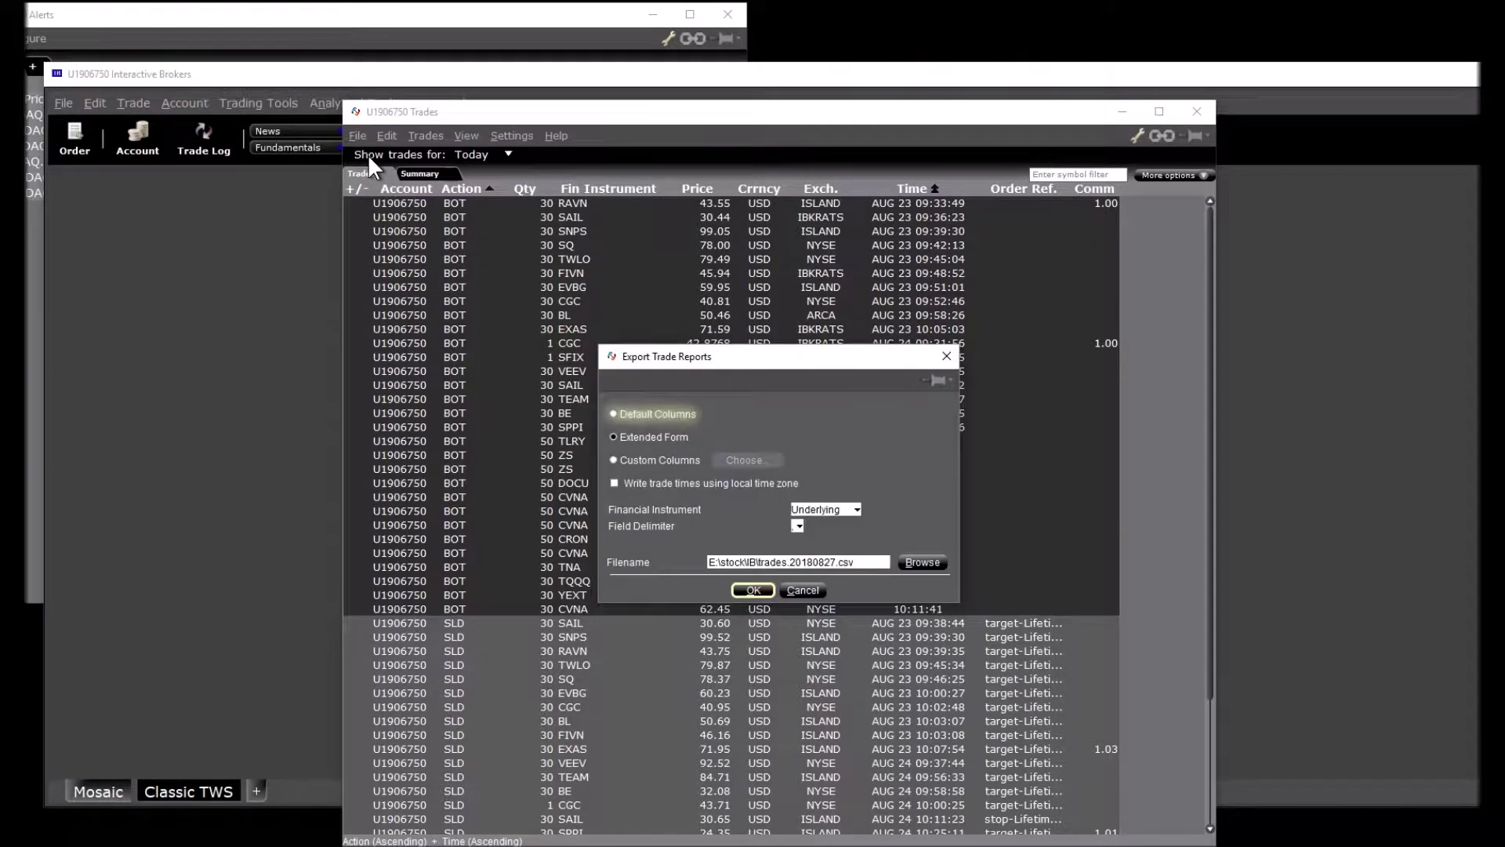
pyautogui.click(680, 458)
pyautogui.click(745, 458)
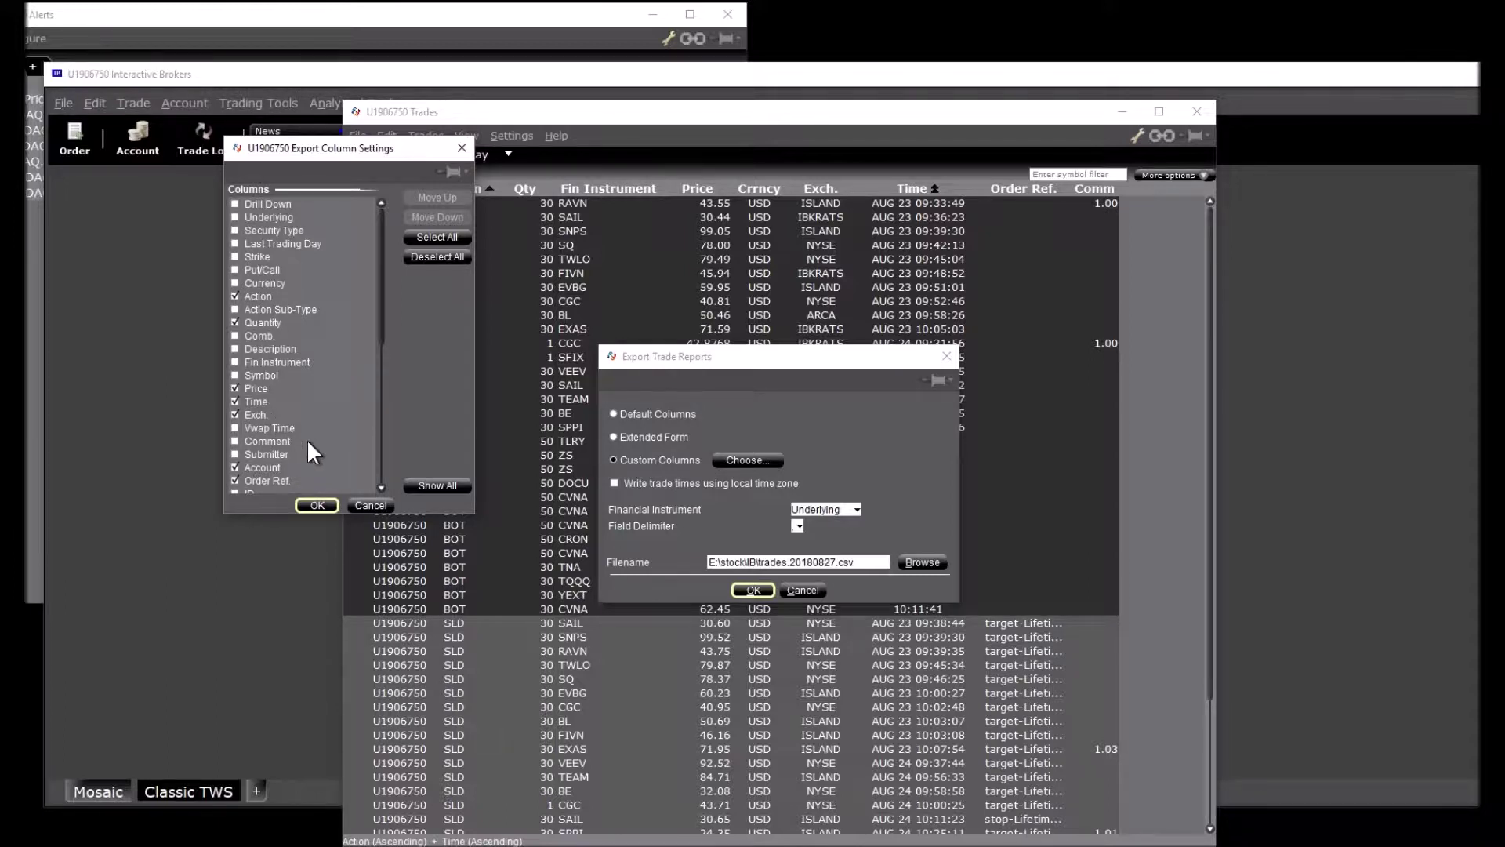
# Exclude Exch., Account, Order Ref. and Clearing from the export columns, include Symbol, and accept the selection.
pyautogui.click(230, 410)
pyautogui.click(235, 468)
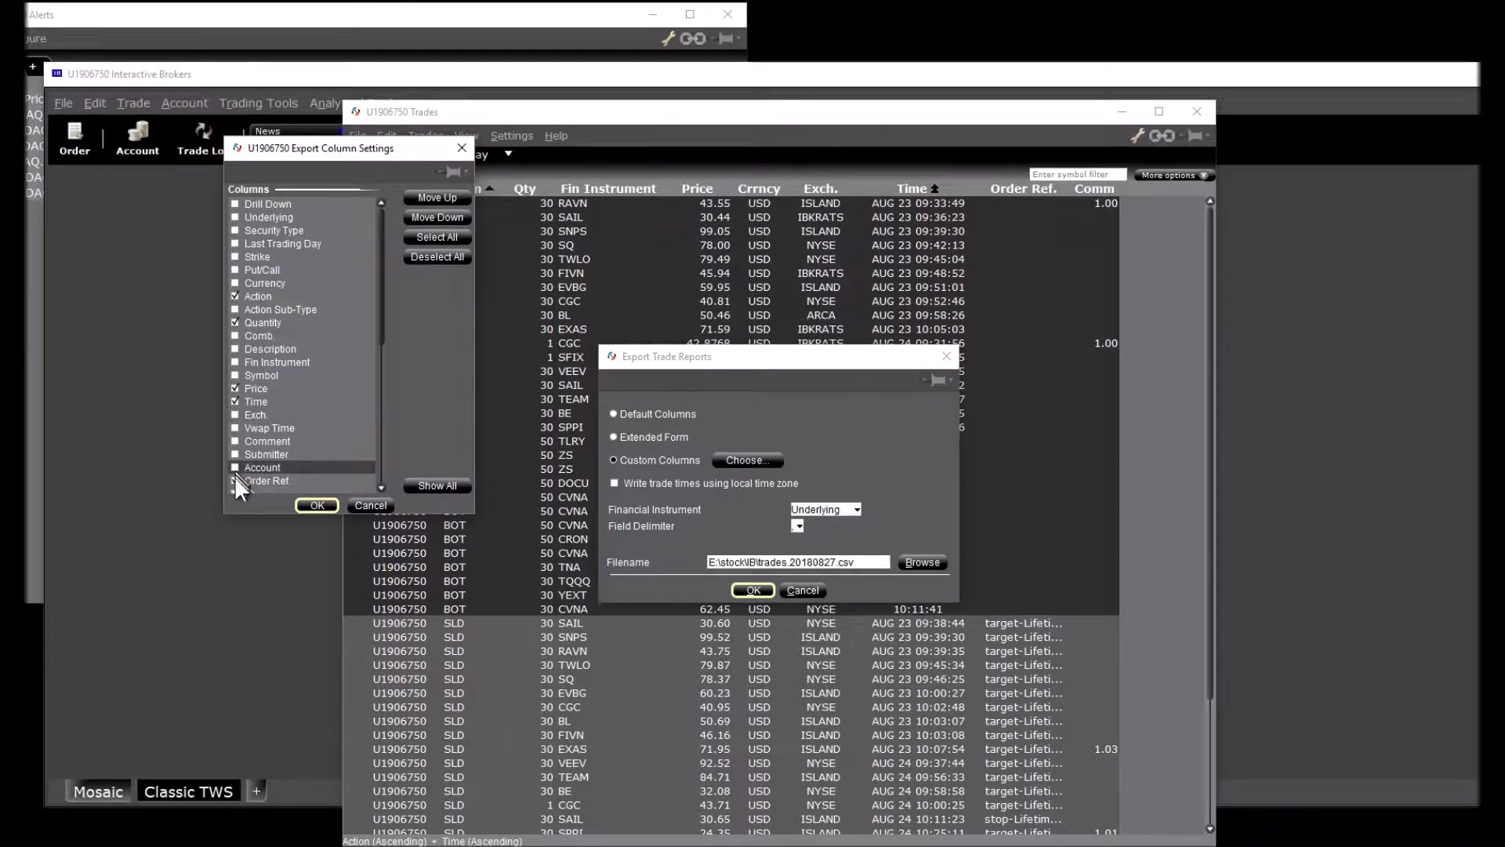
pyautogui.click(234, 478)
pyautogui.scroll(-3, 307, 430)
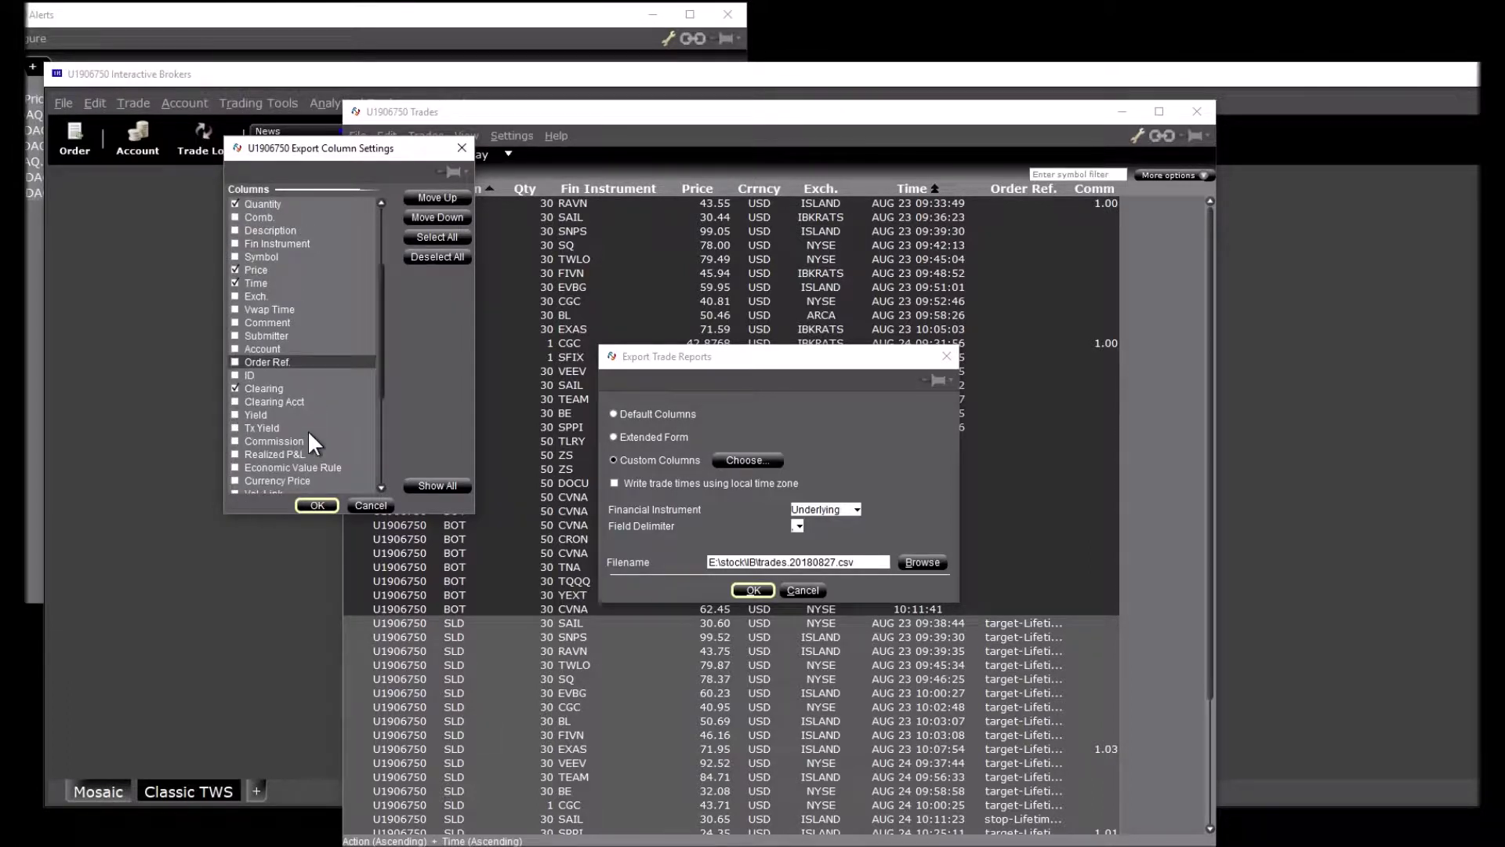
pyautogui.click(233, 386)
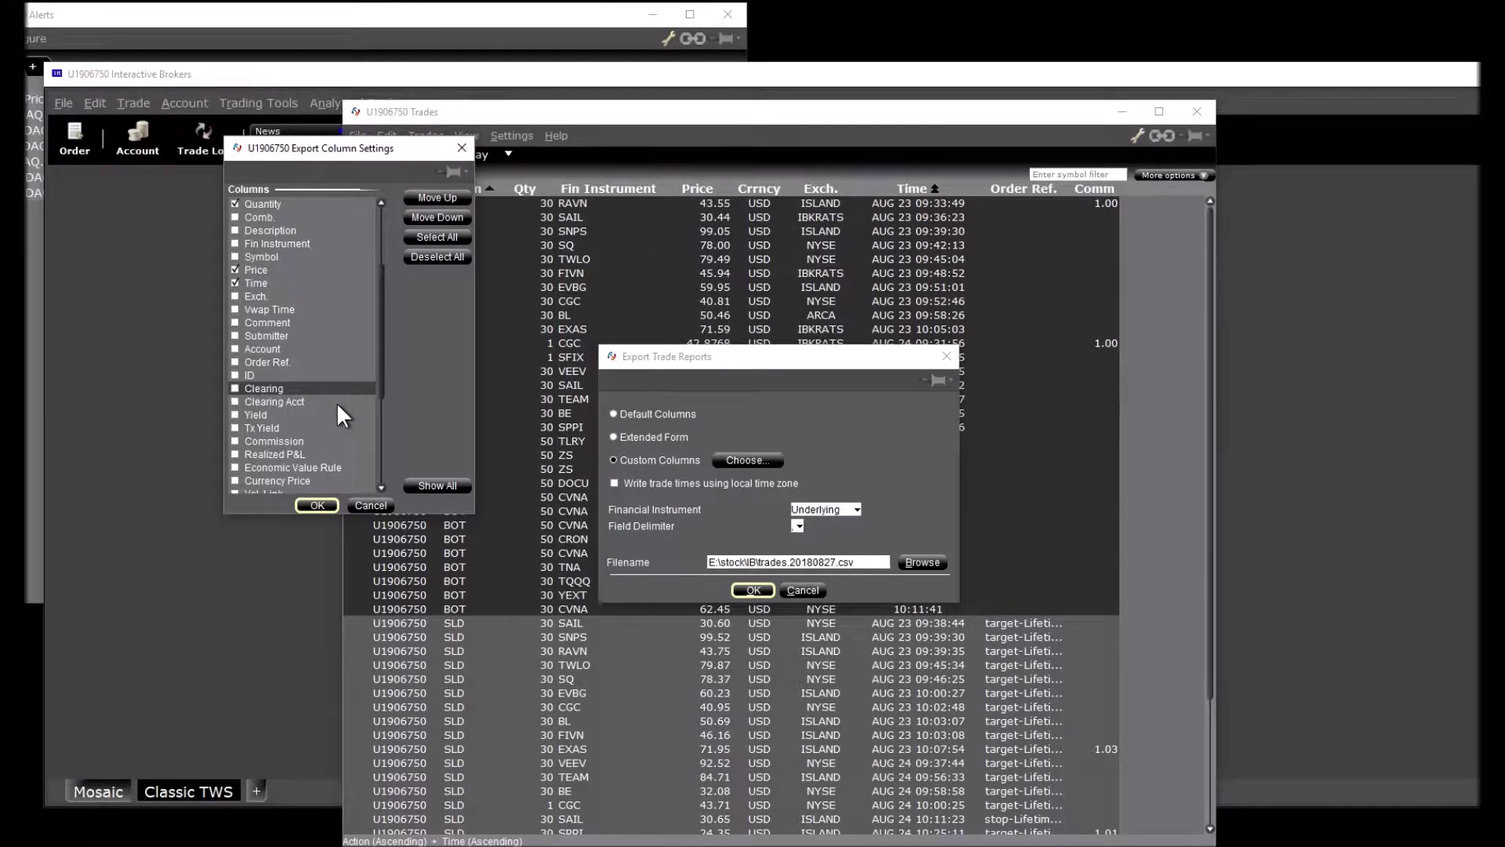
pyautogui.scroll(-2, 337, 402)
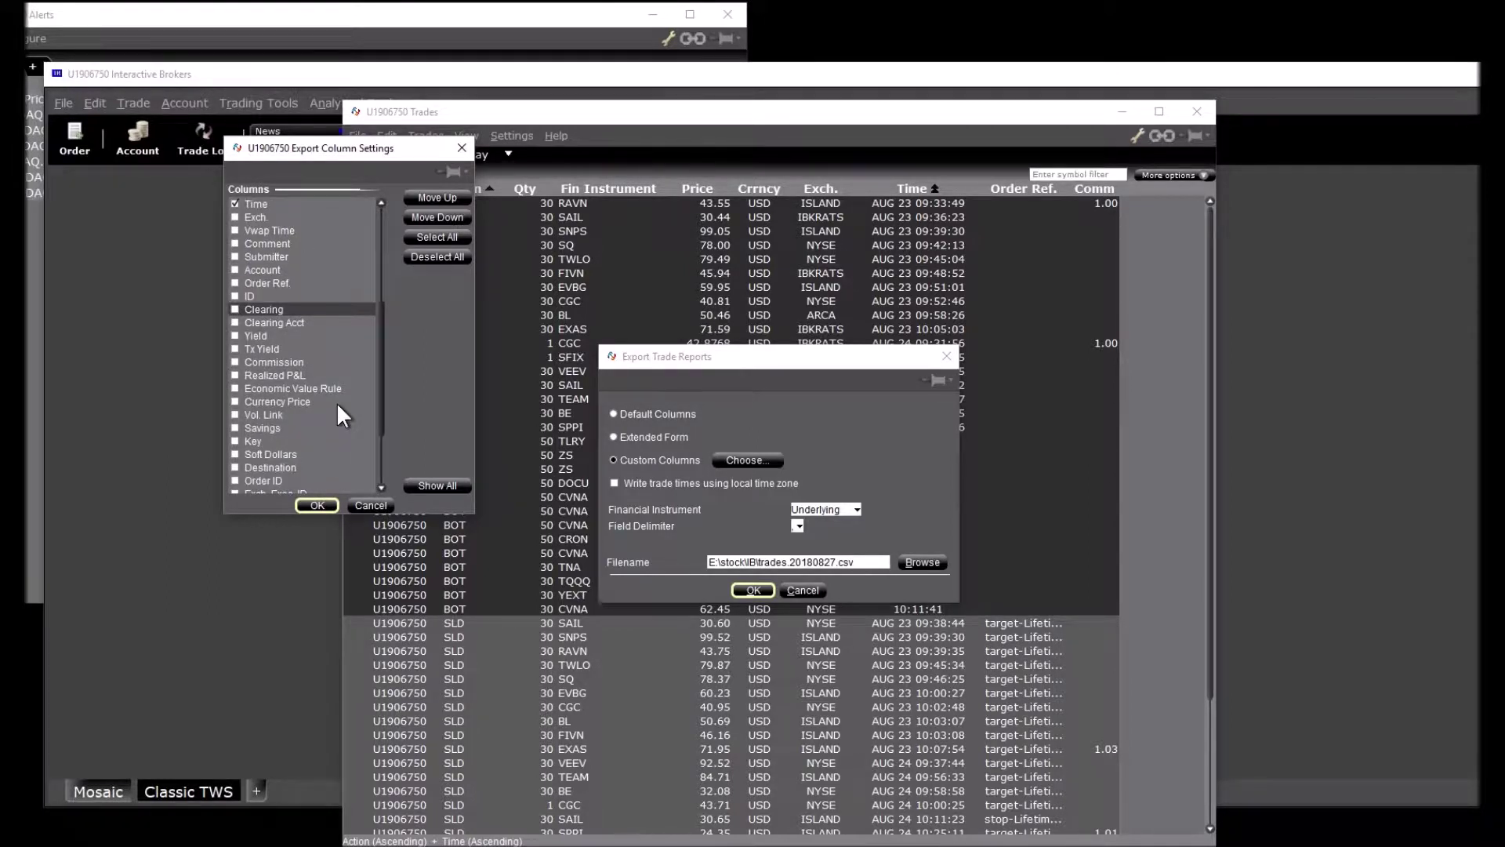
pyautogui.scroll(5, 336, 402)
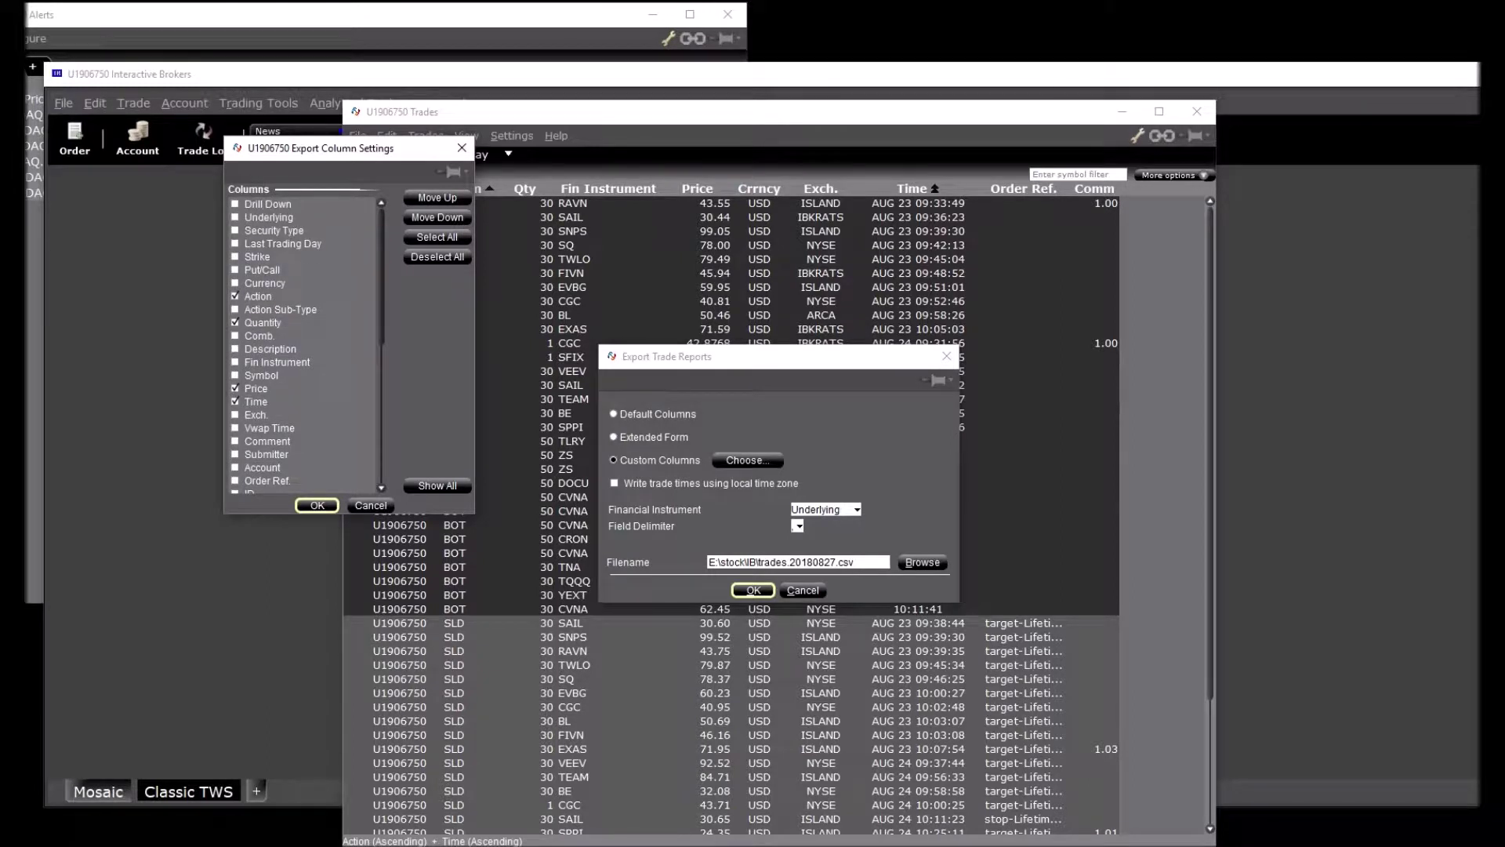
pyautogui.click(233, 374)
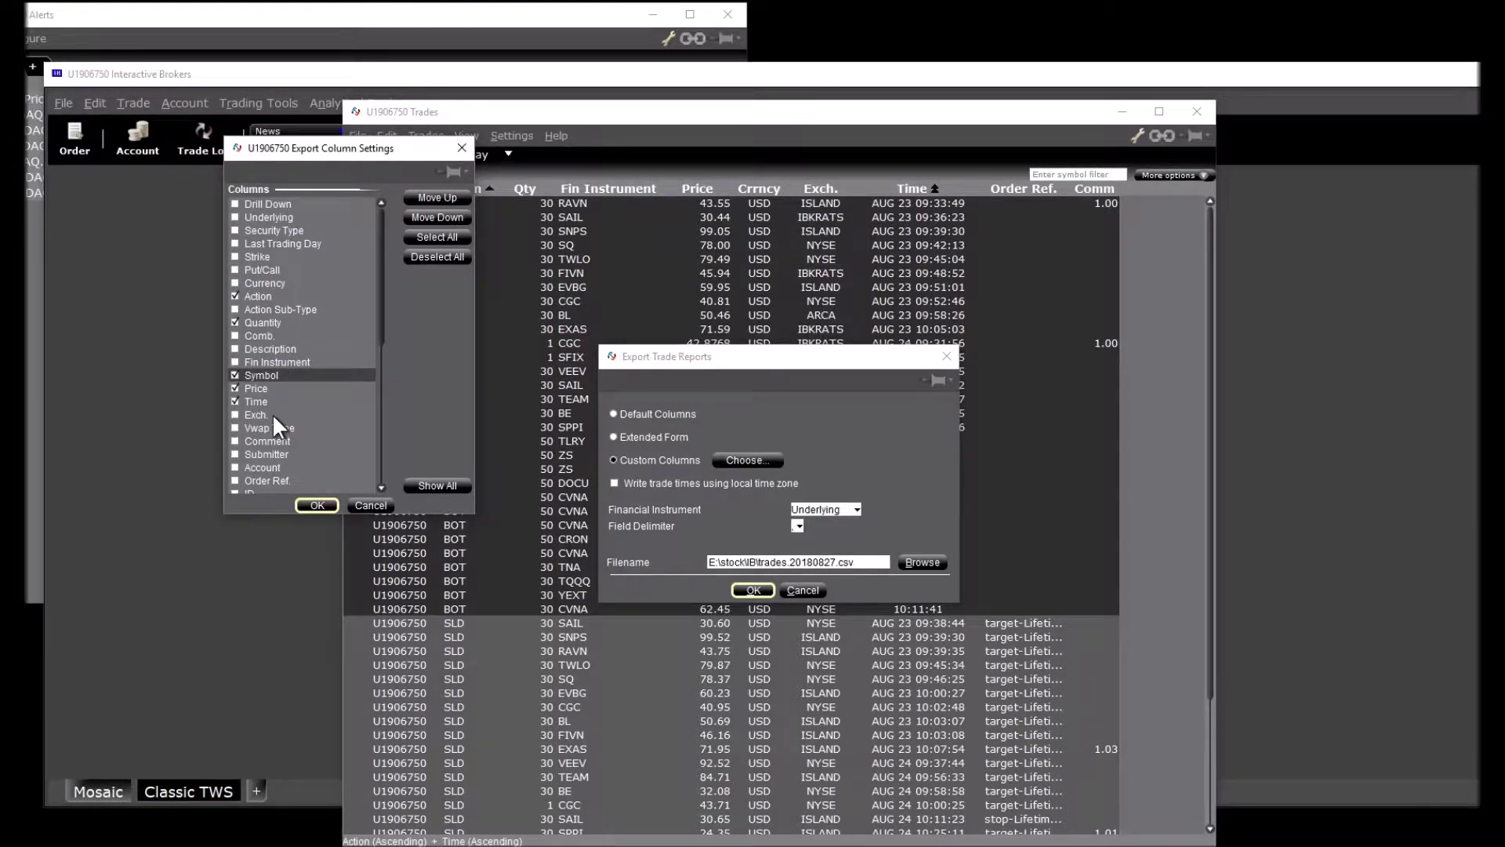
pyautogui.click(313, 504)
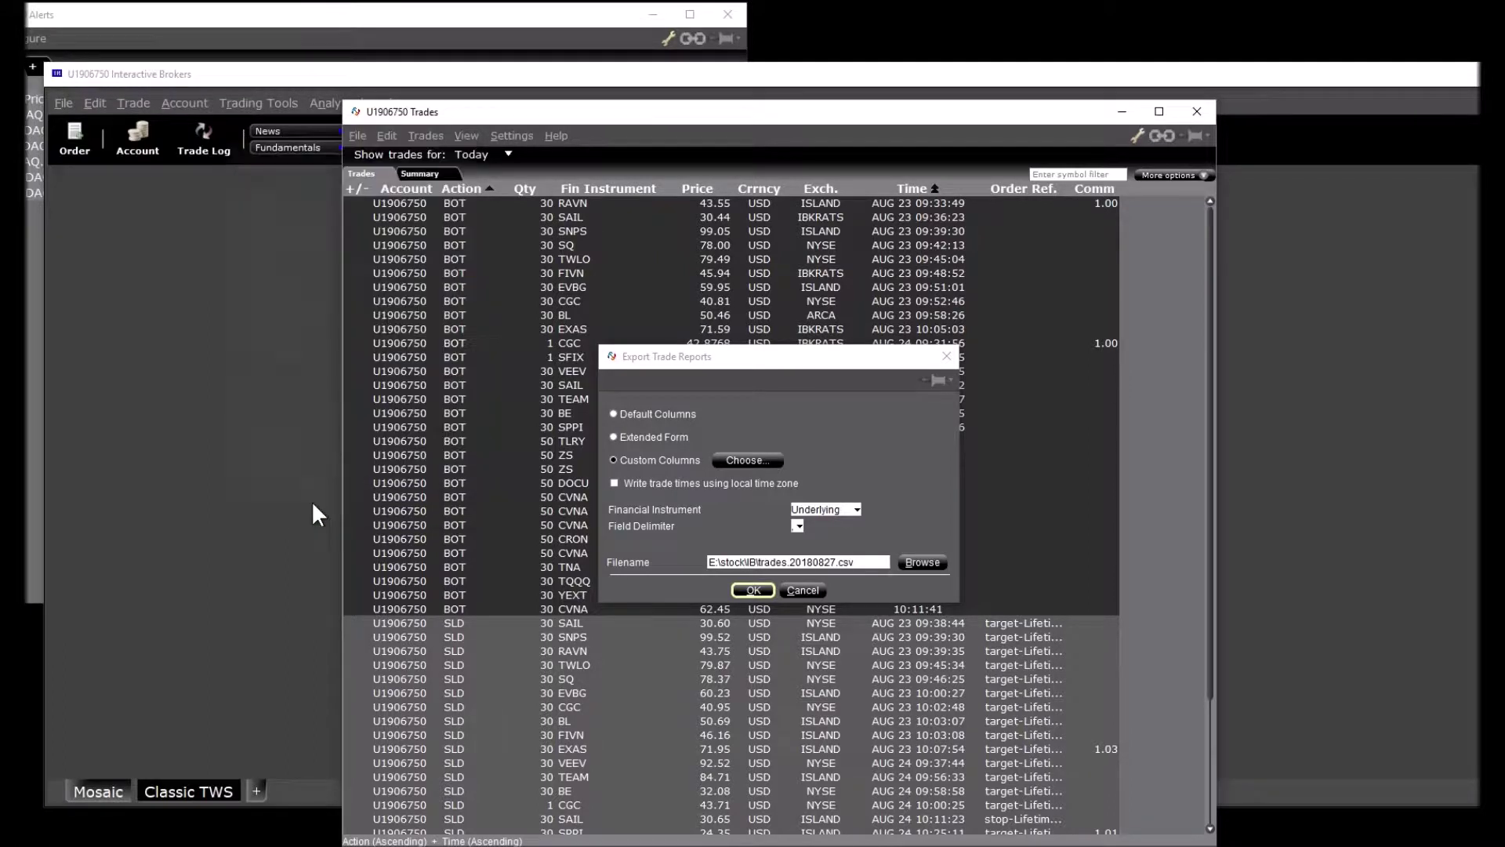
# Export the trade reports to E:\stock\IB\trades.20180827.csv and dismiss the confirmation message.
pyautogui.click(866, 562)
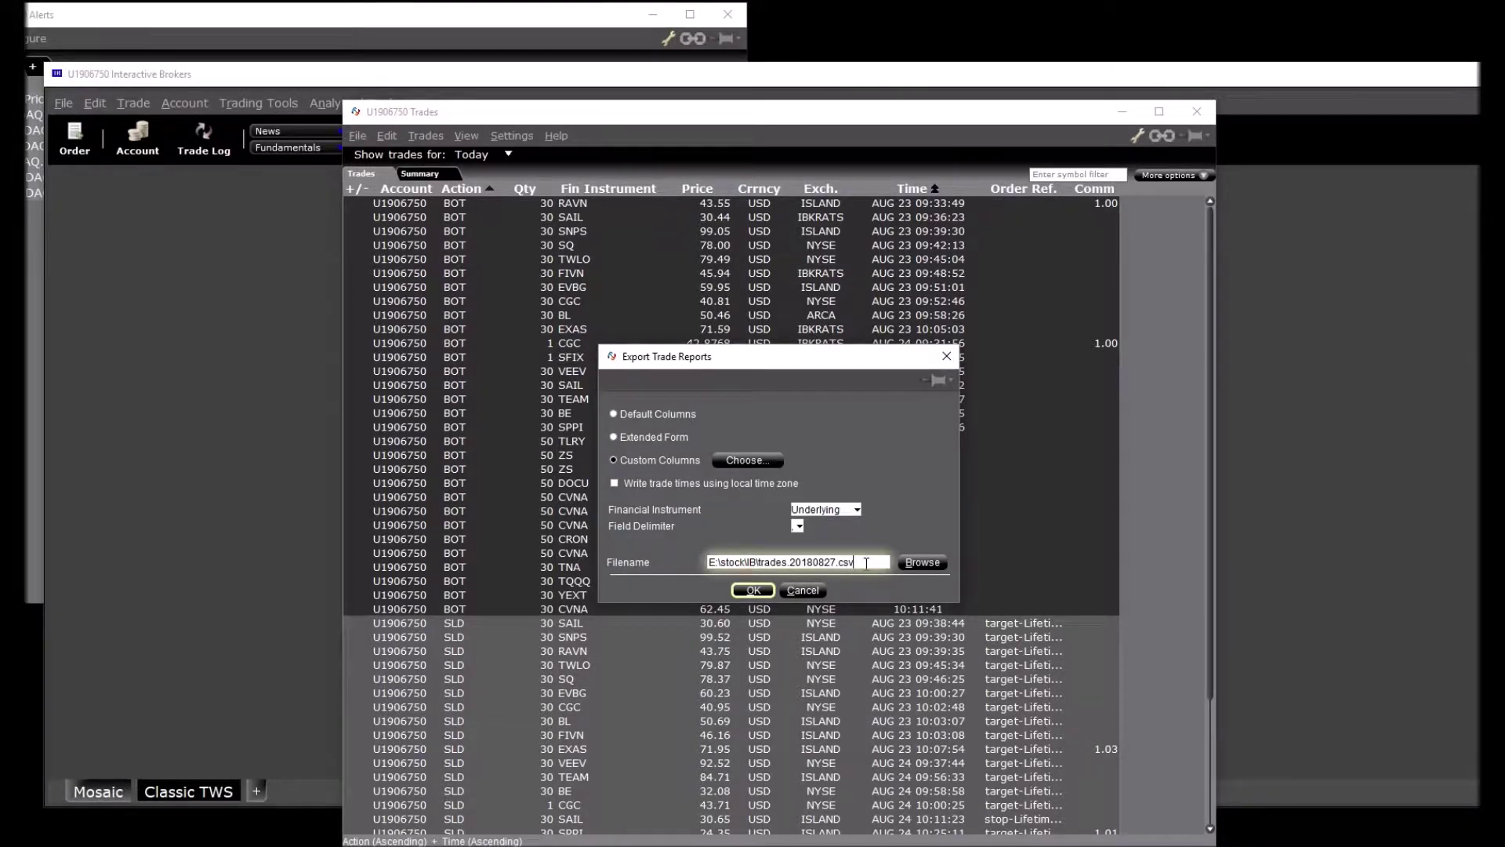
pyautogui.press('Left')
pyautogui.press('Left')
pyautogui.press('Left')
pyautogui.click(760, 587)
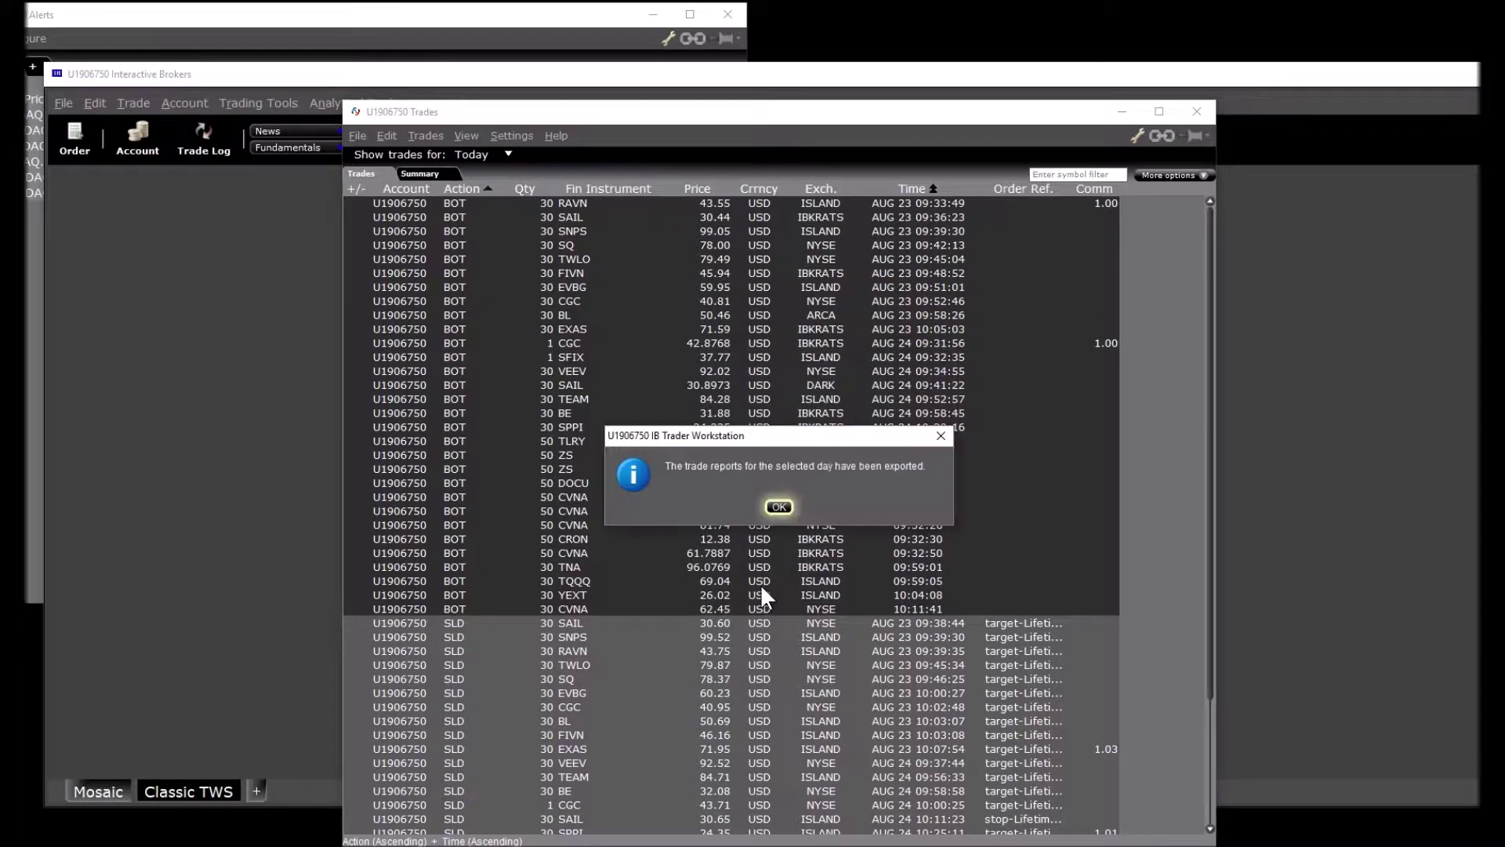
pyautogui.click(779, 507)
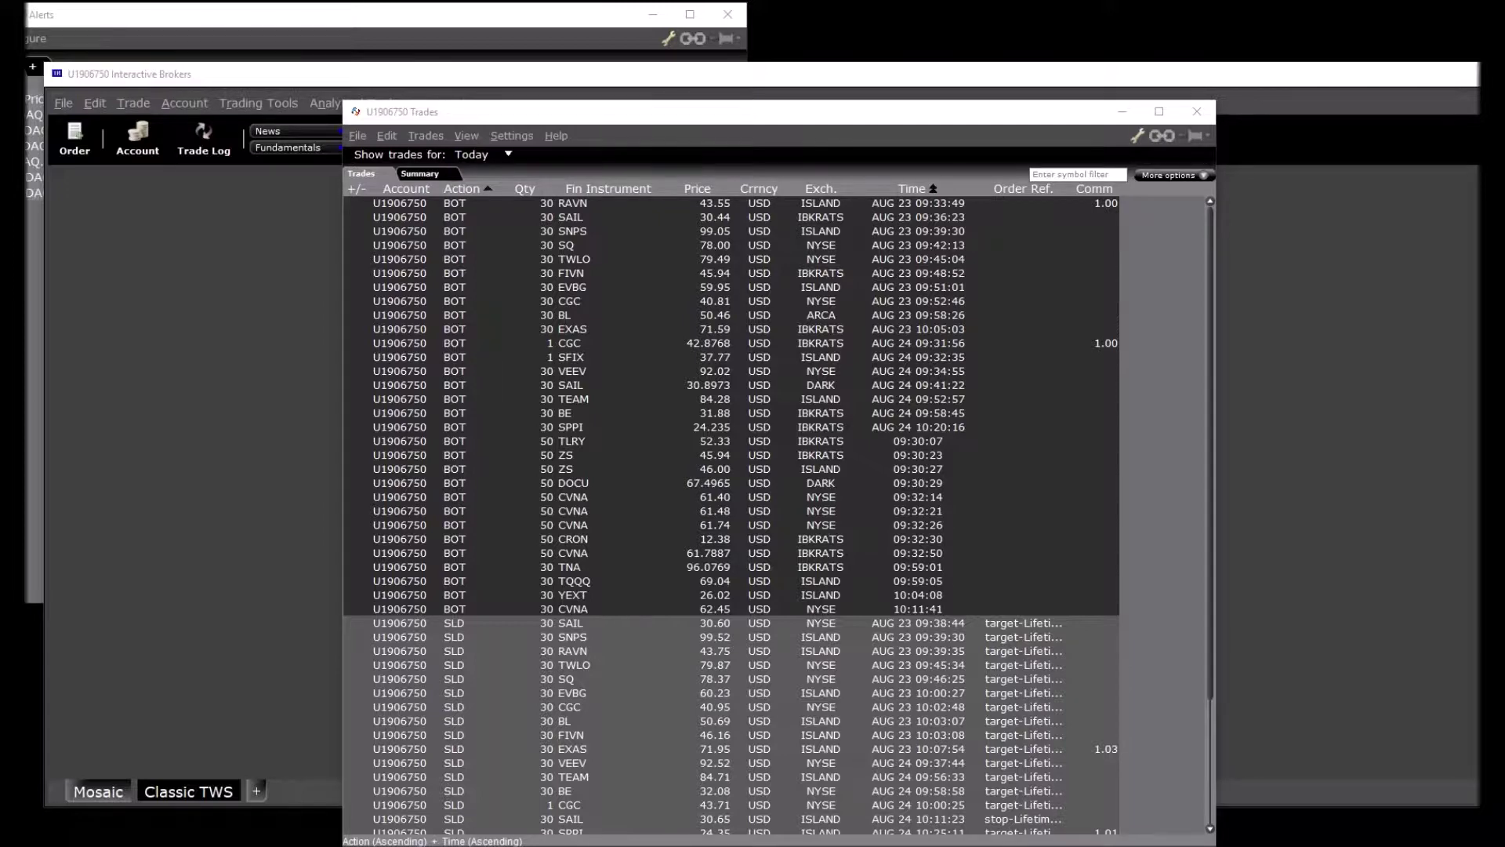
# Switch to File Explorer and open the stock\IB folder on drive E.
pyautogui.hotkey('alt', 'Tab')
pyautogui.moveTo(390, 632); pyautogui.dragTo(393, 729)
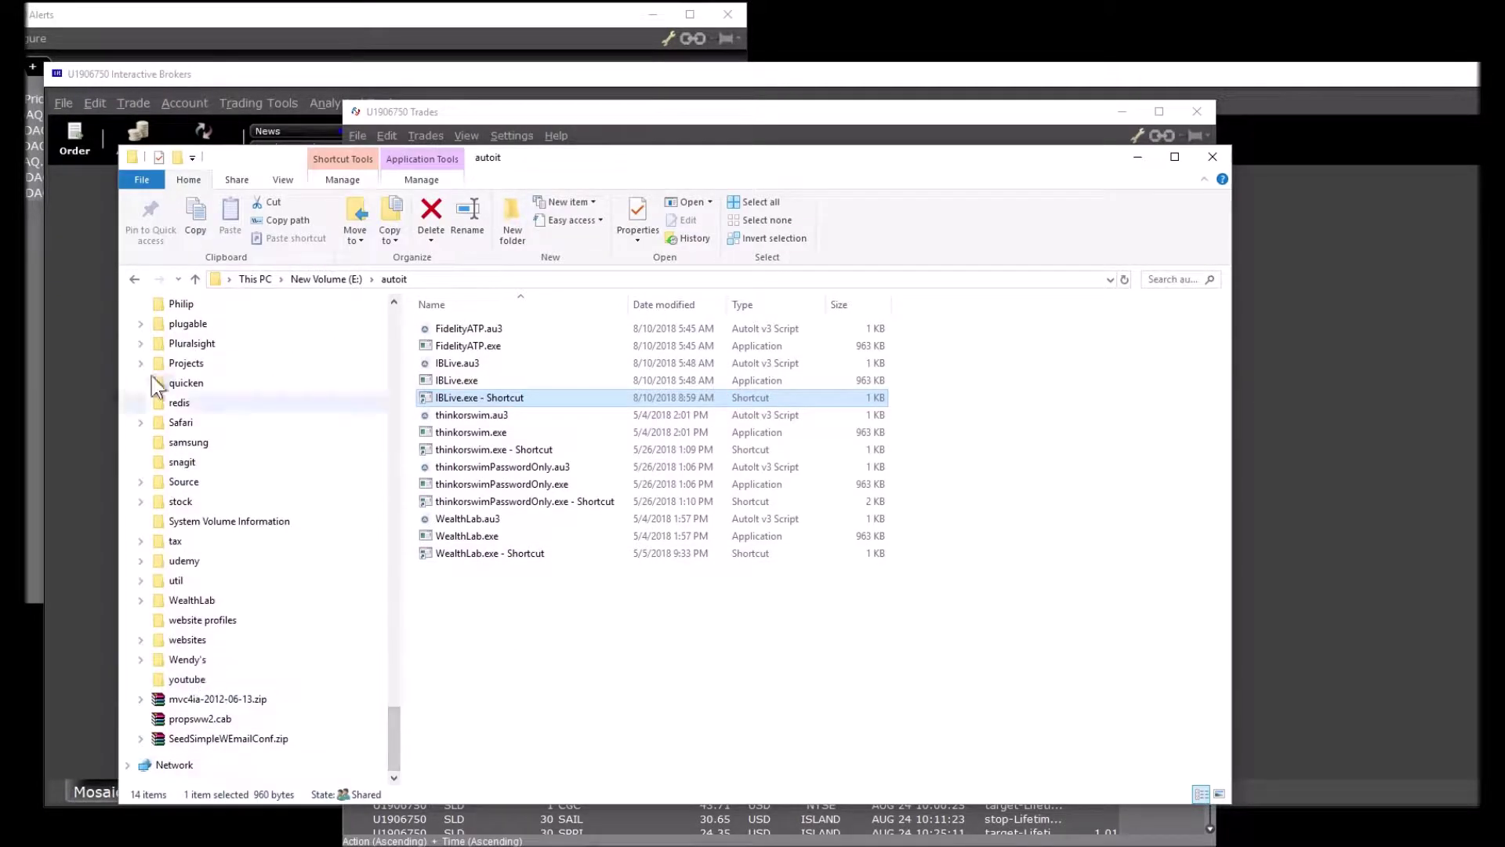
pyautogui.click(304, 282)
pyautogui.moveTo(391, 619); pyautogui.dragTo(398, 715)
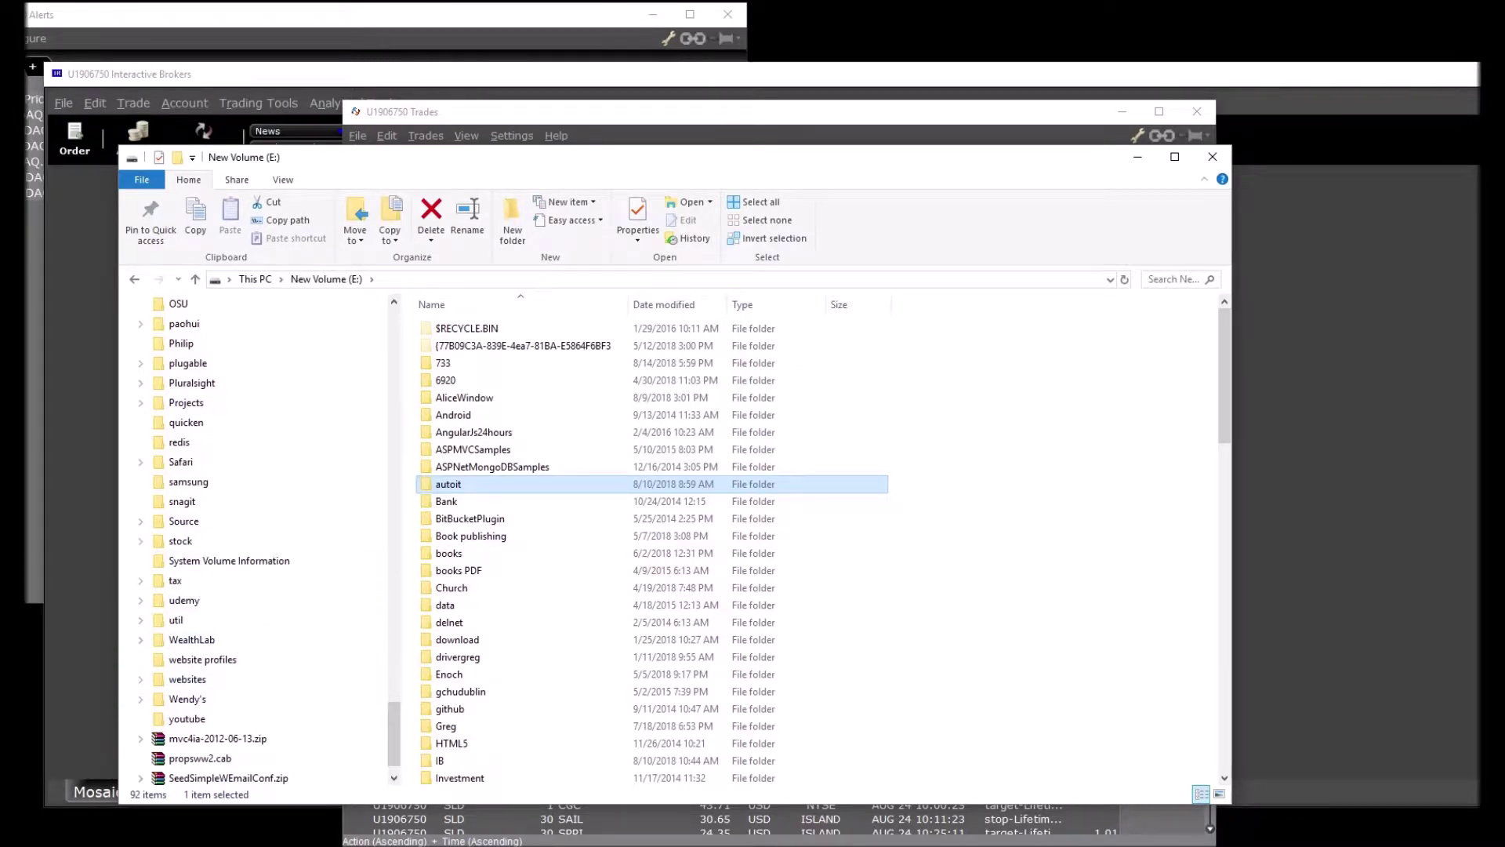
pyautogui.doubleClick(440, 761)
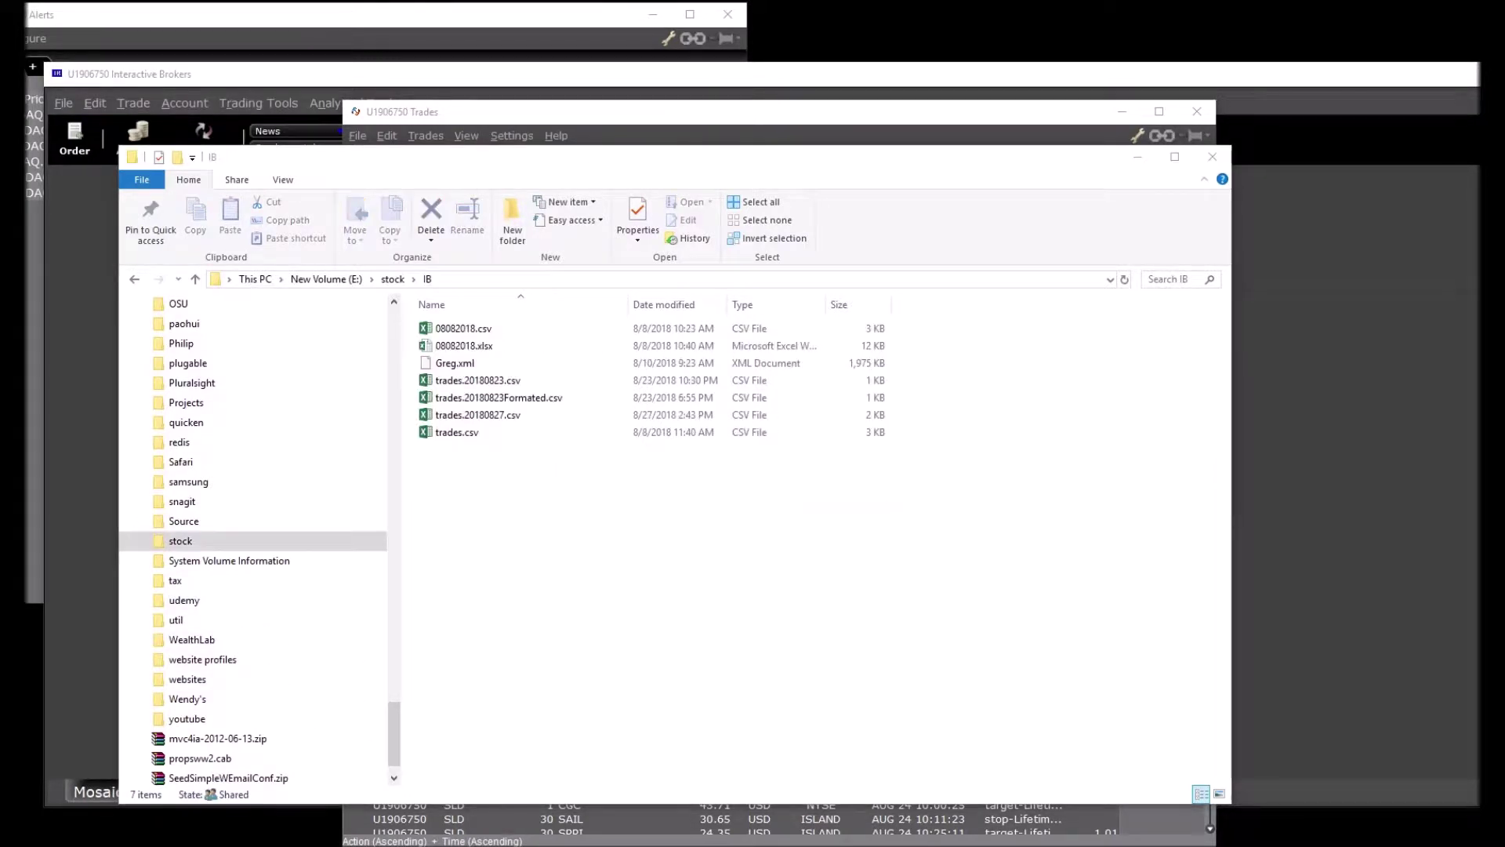
# Open trades.20180827.csv in Excel and shift the workbook window slightly for a better view.
pyautogui.click(493, 418)
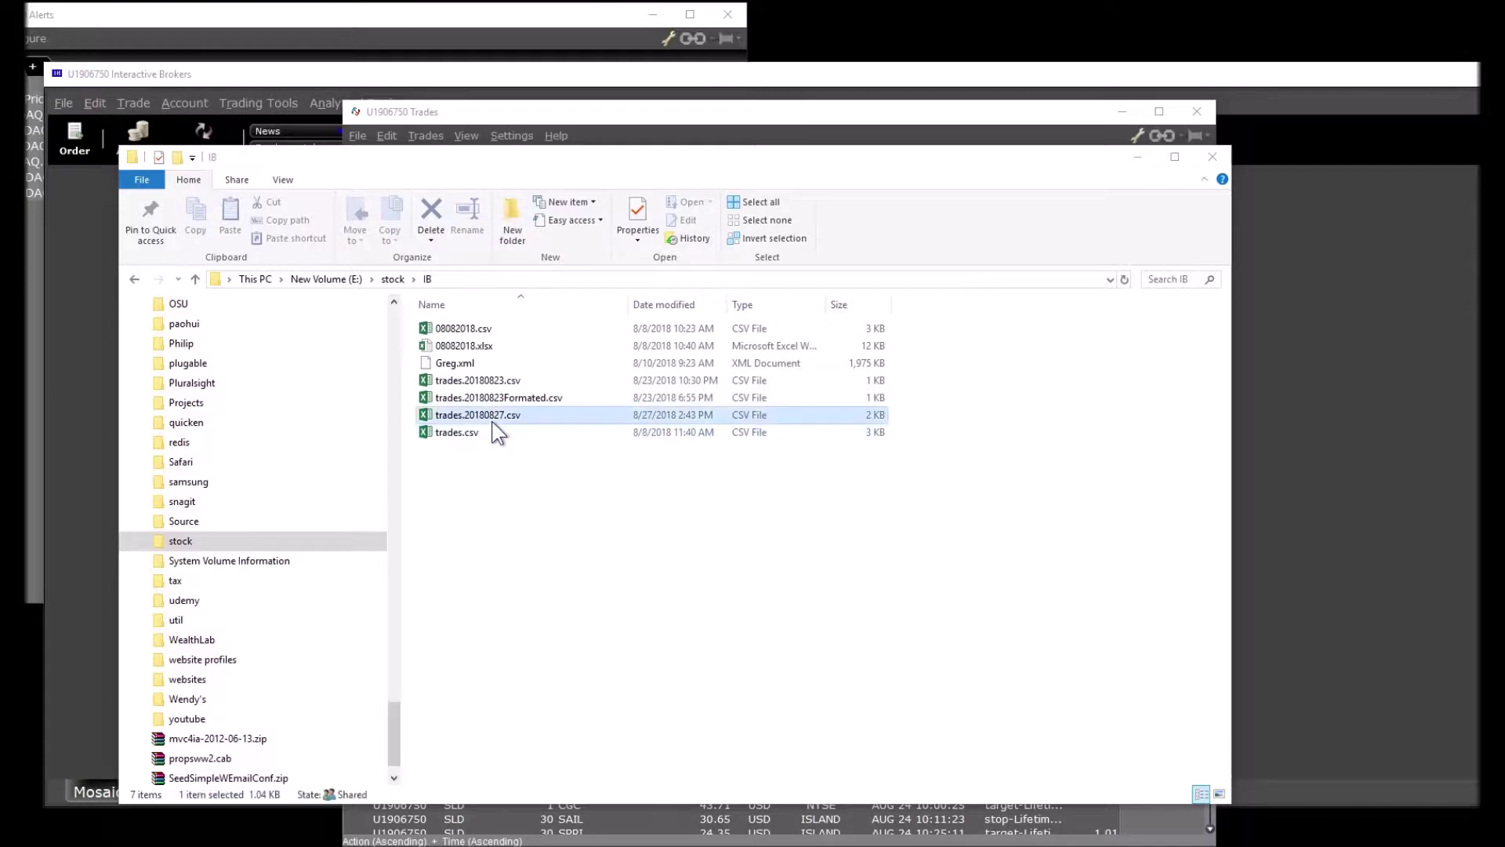
pyautogui.rightClick(493, 424)
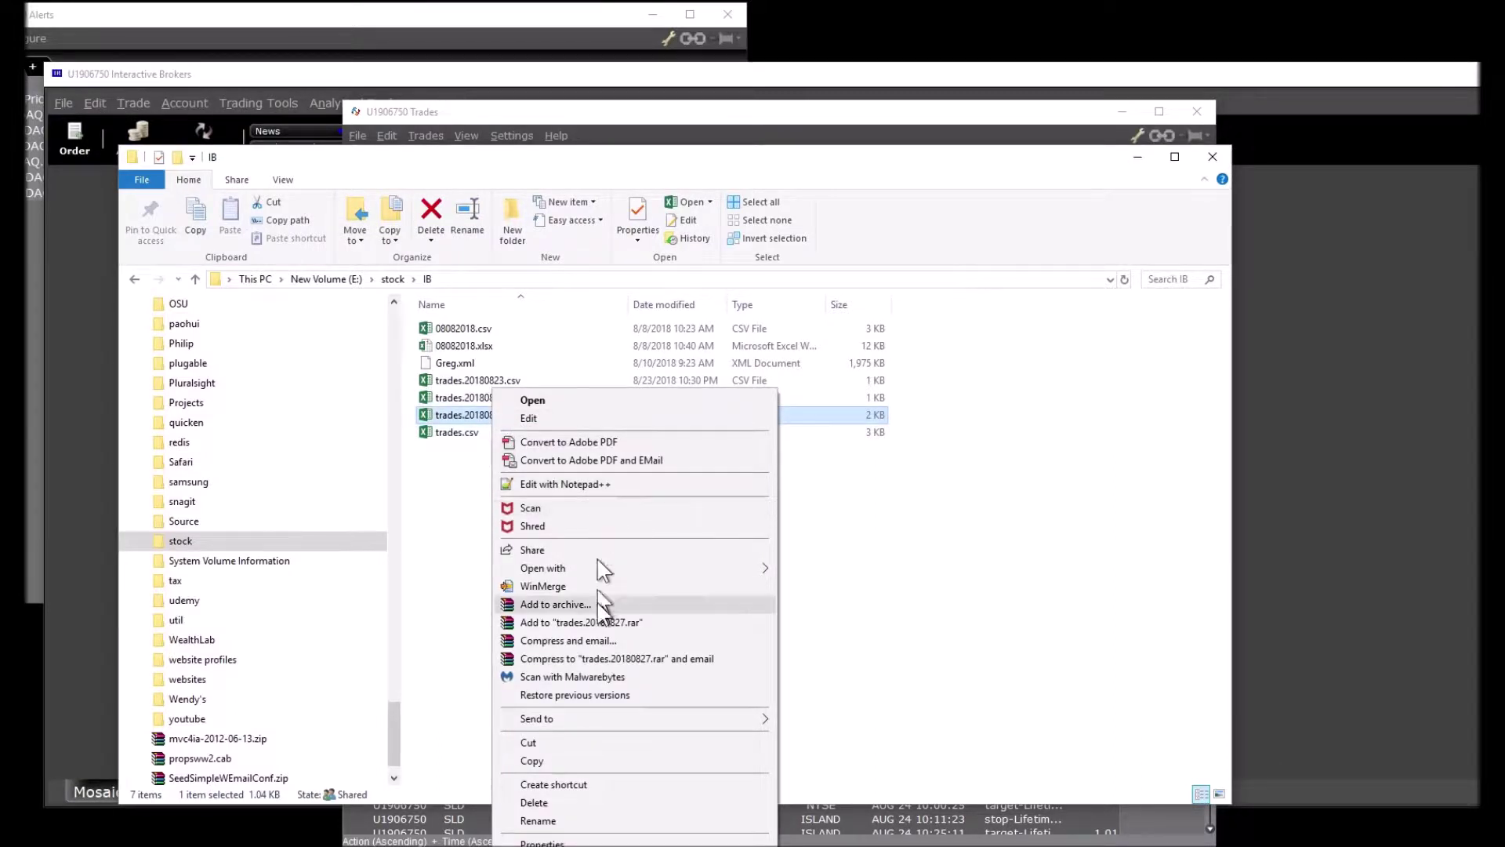
pyautogui.moveTo(618, 571)
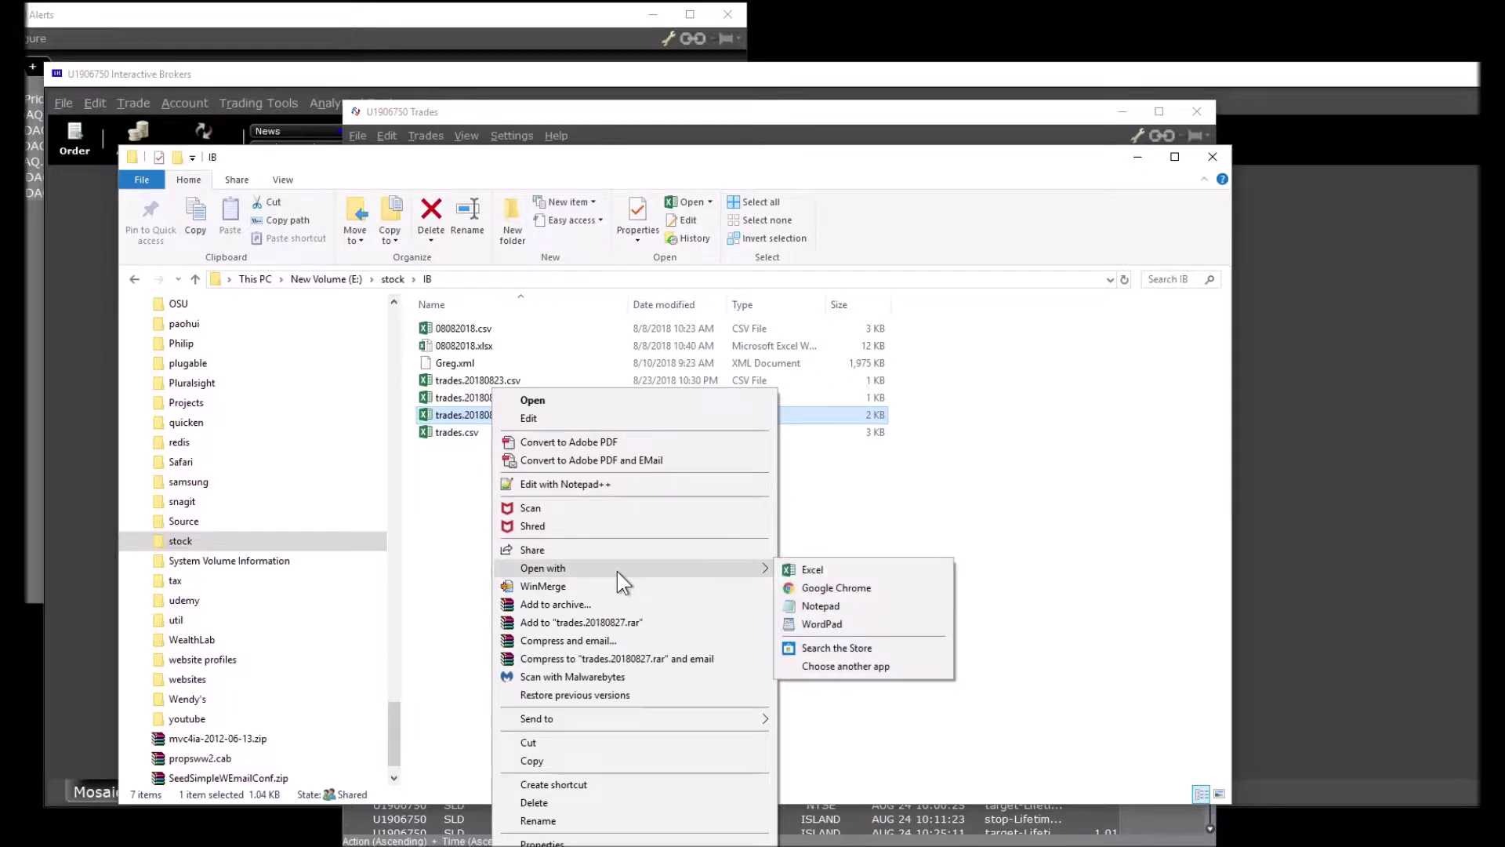
pyautogui.click(813, 570)
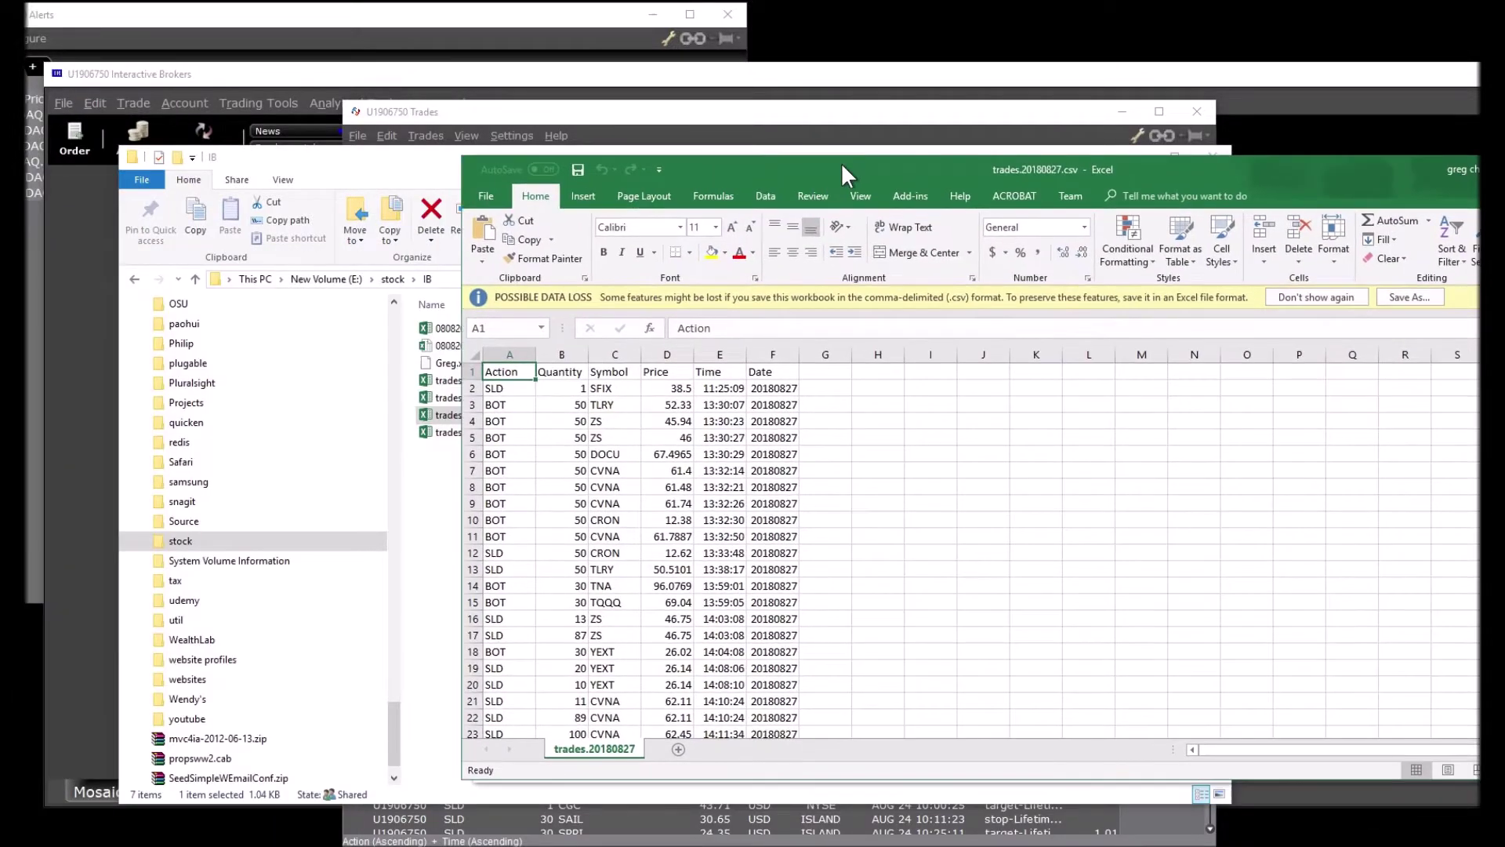
pyautogui.moveTo(841, 162); pyautogui.dragTo(803, 154)
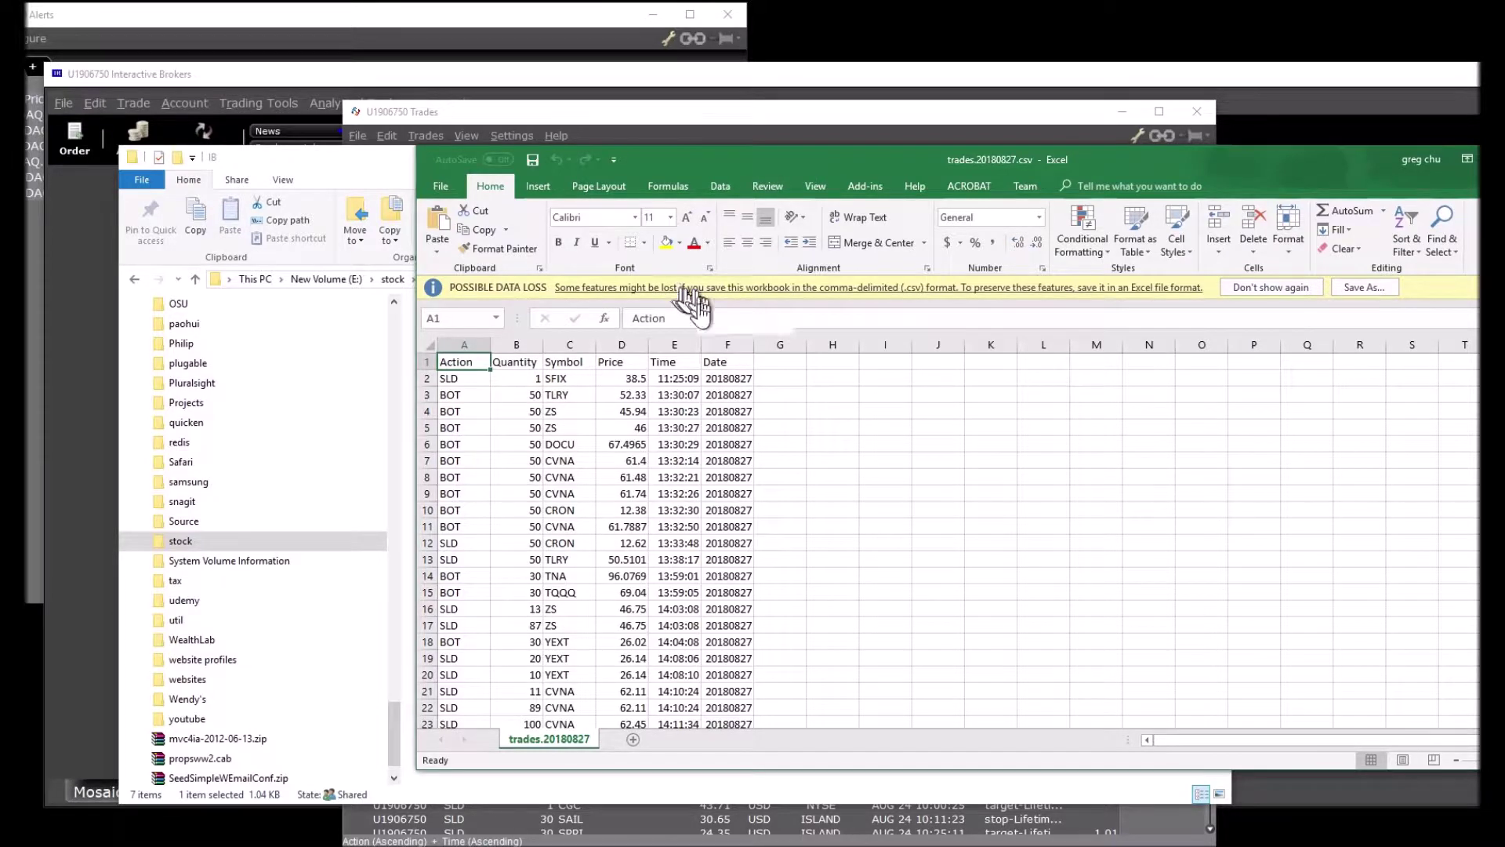
# Look over the exported trade rows and cut the entire Date column.
pyautogui.scroll(-3, 705, 424)
pyautogui.scroll(3, 706, 424)
pyautogui.scroll(-2, 705, 424)
pyautogui.scroll(2, 706, 424)
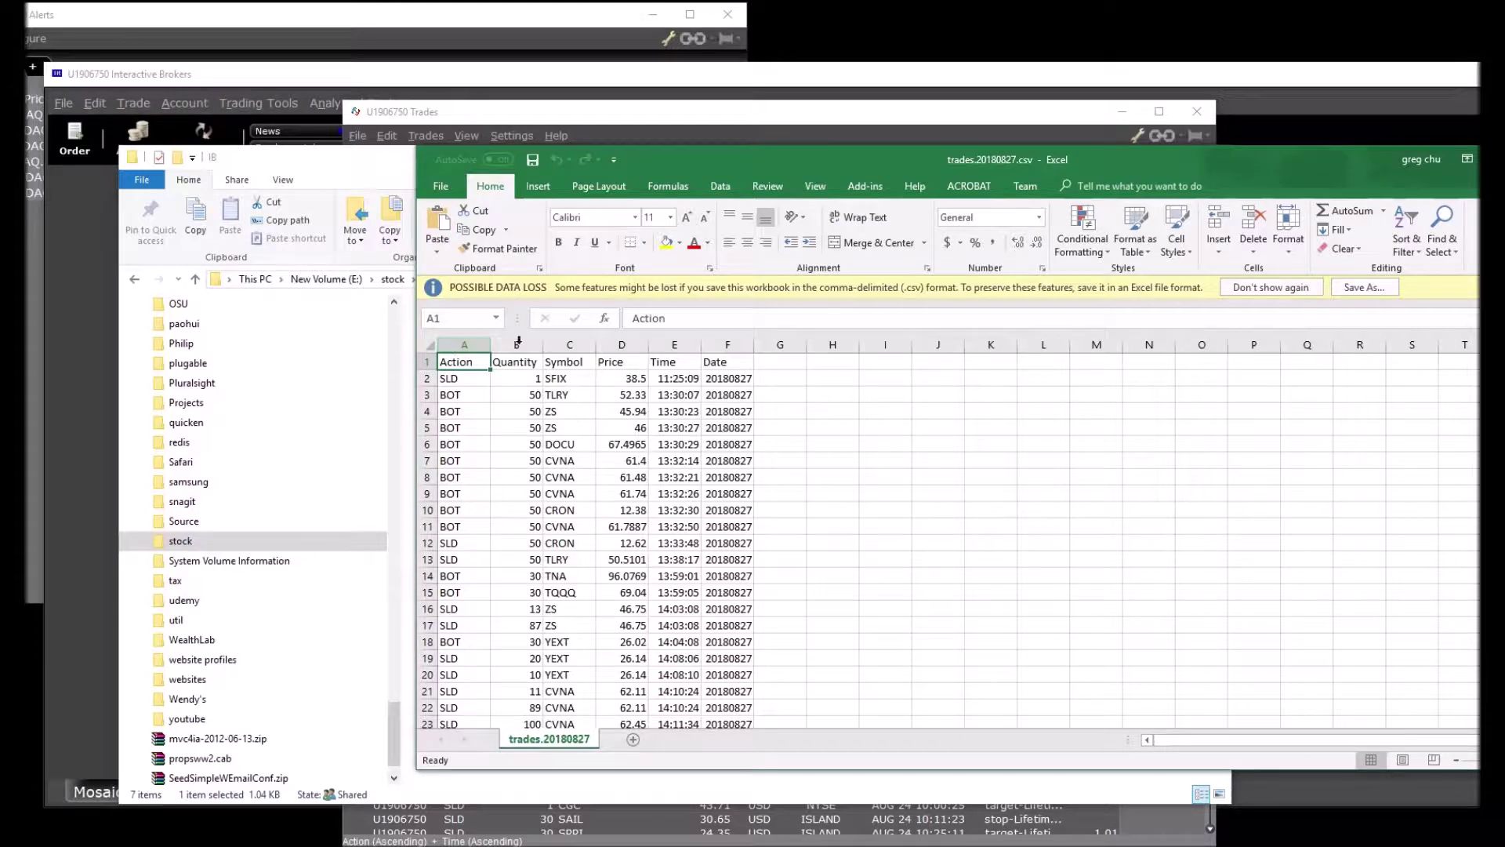
pyautogui.rightClick(727, 347)
pyautogui.press('Escape')
pyautogui.hotkey('ctrl', 'x')
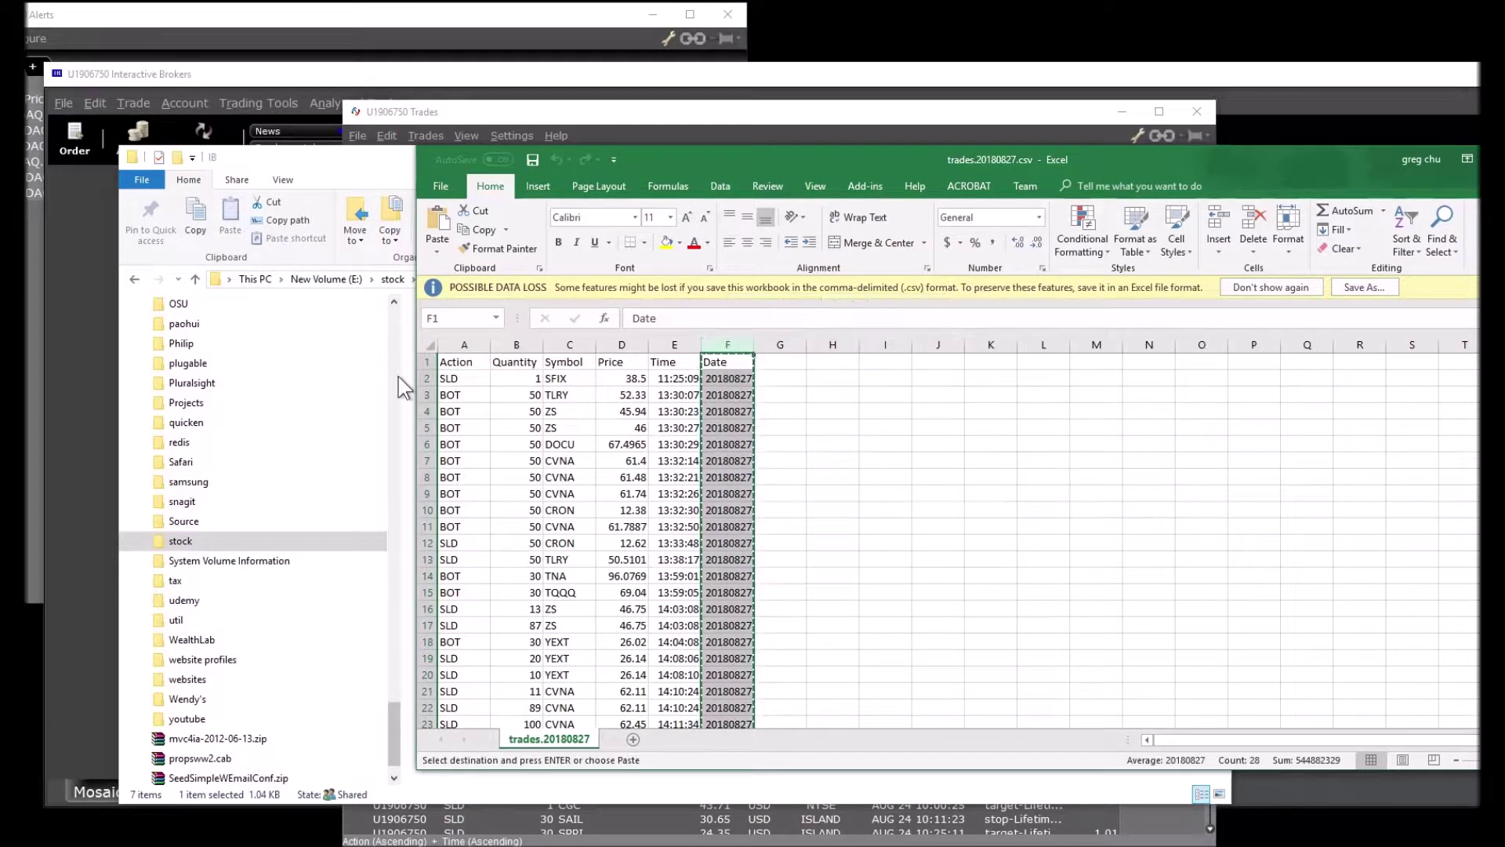
# Try pasting the cut Date column directly onto column A, and undo the paste.
pyautogui.click(459, 348)
pyautogui.rightClick(459, 347)
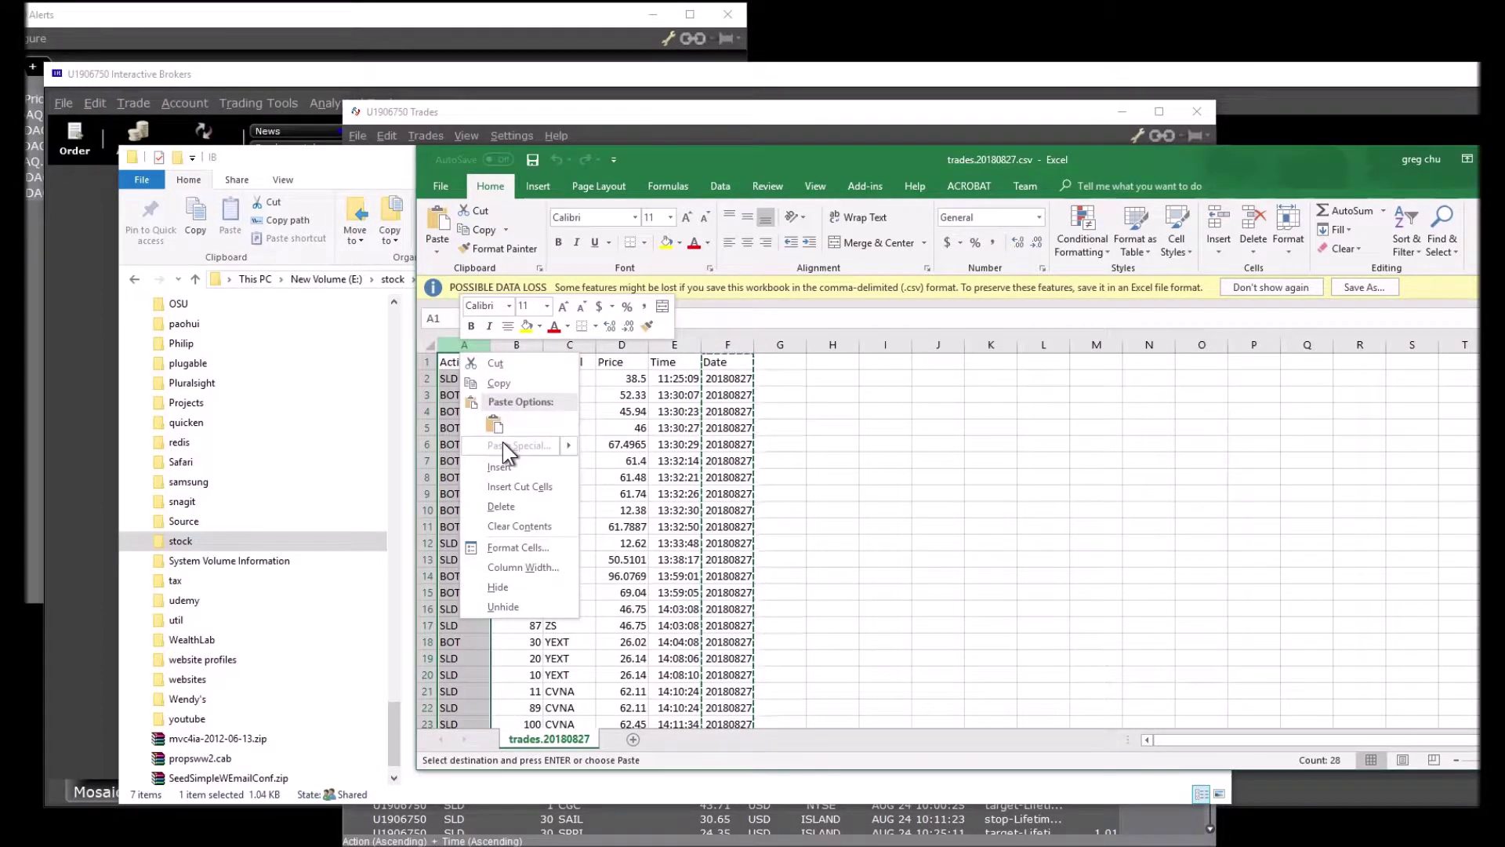
pyautogui.click(495, 425)
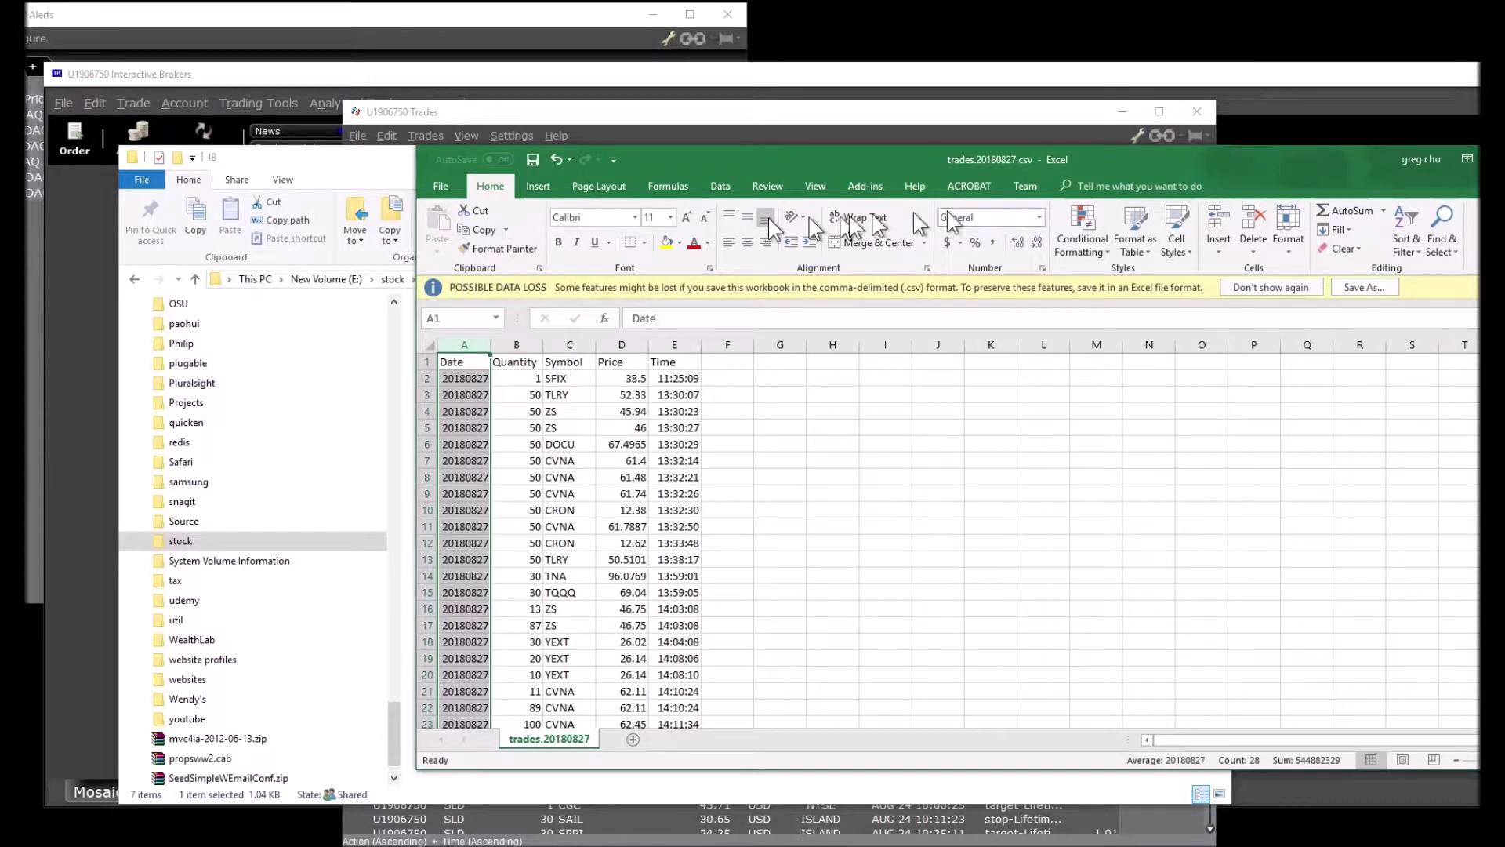
pyautogui.click(551, 160)
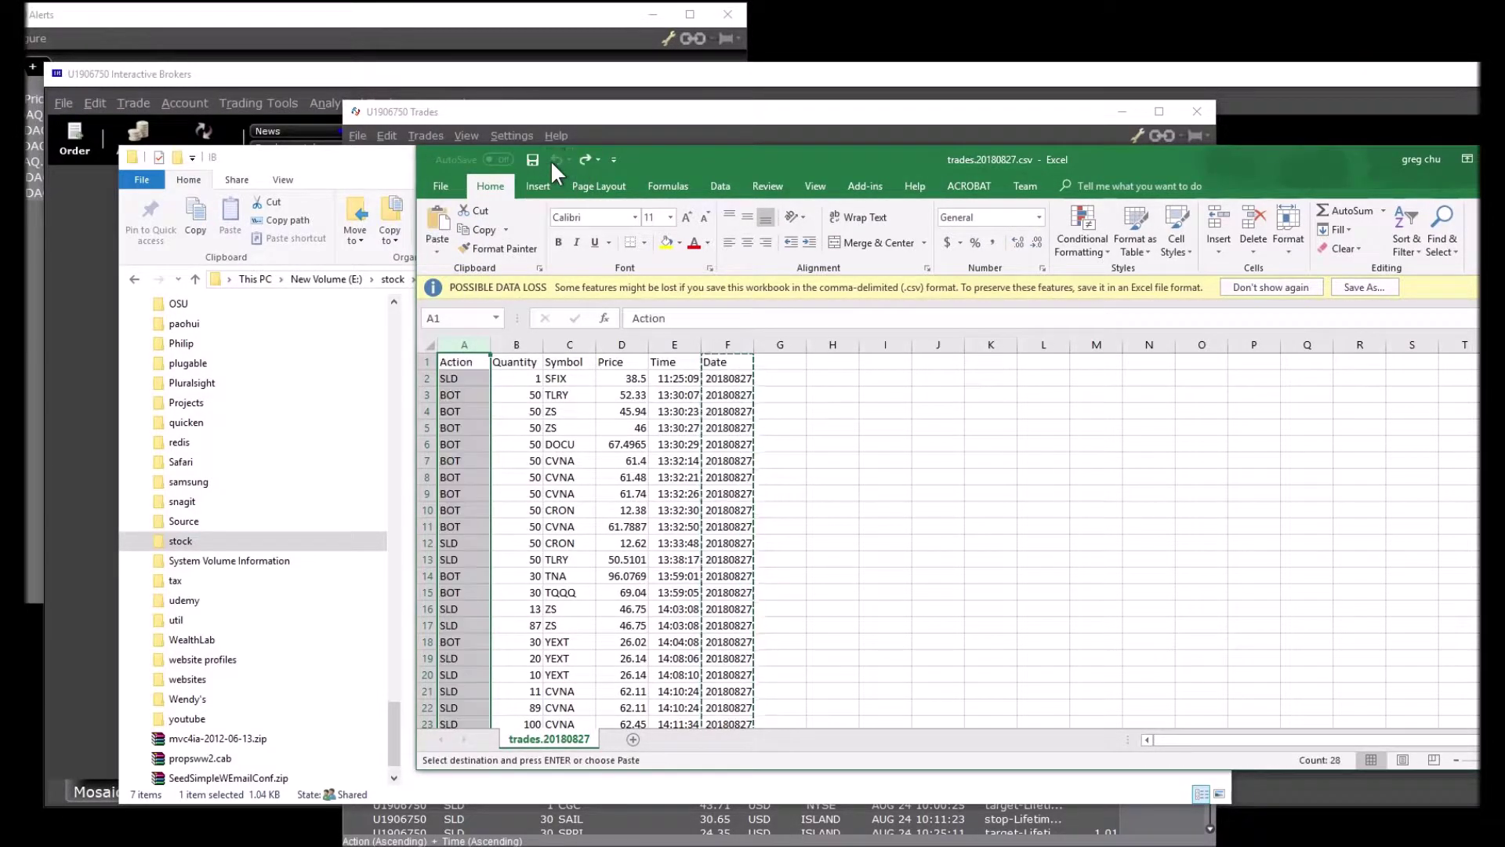
# Insert a blank column before Action and paste the cut Date column into it.
pyautogui.rightClick(453, 345)
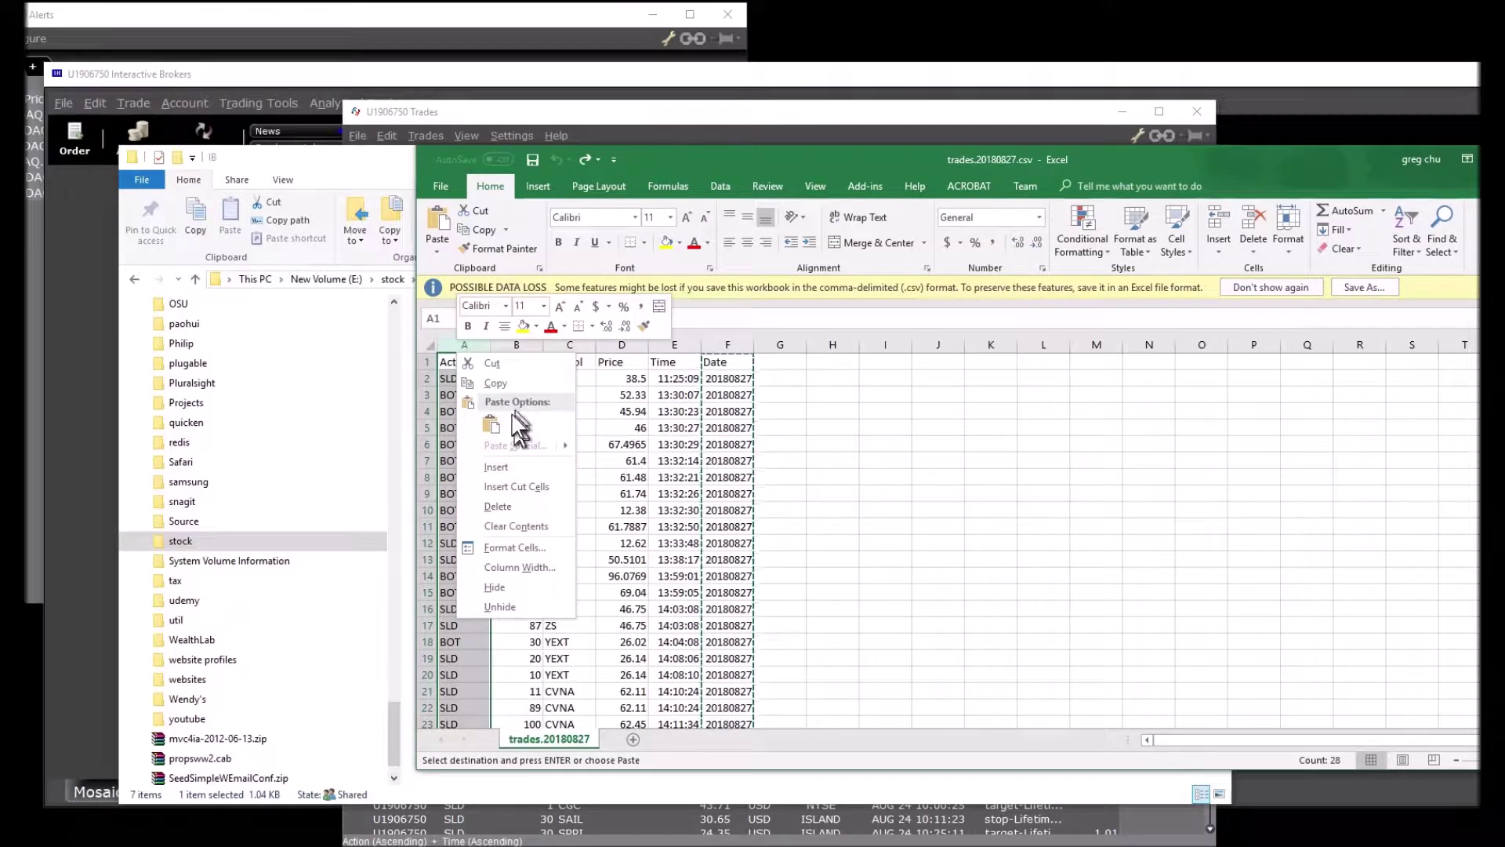
pyautogui.click(513, 467)
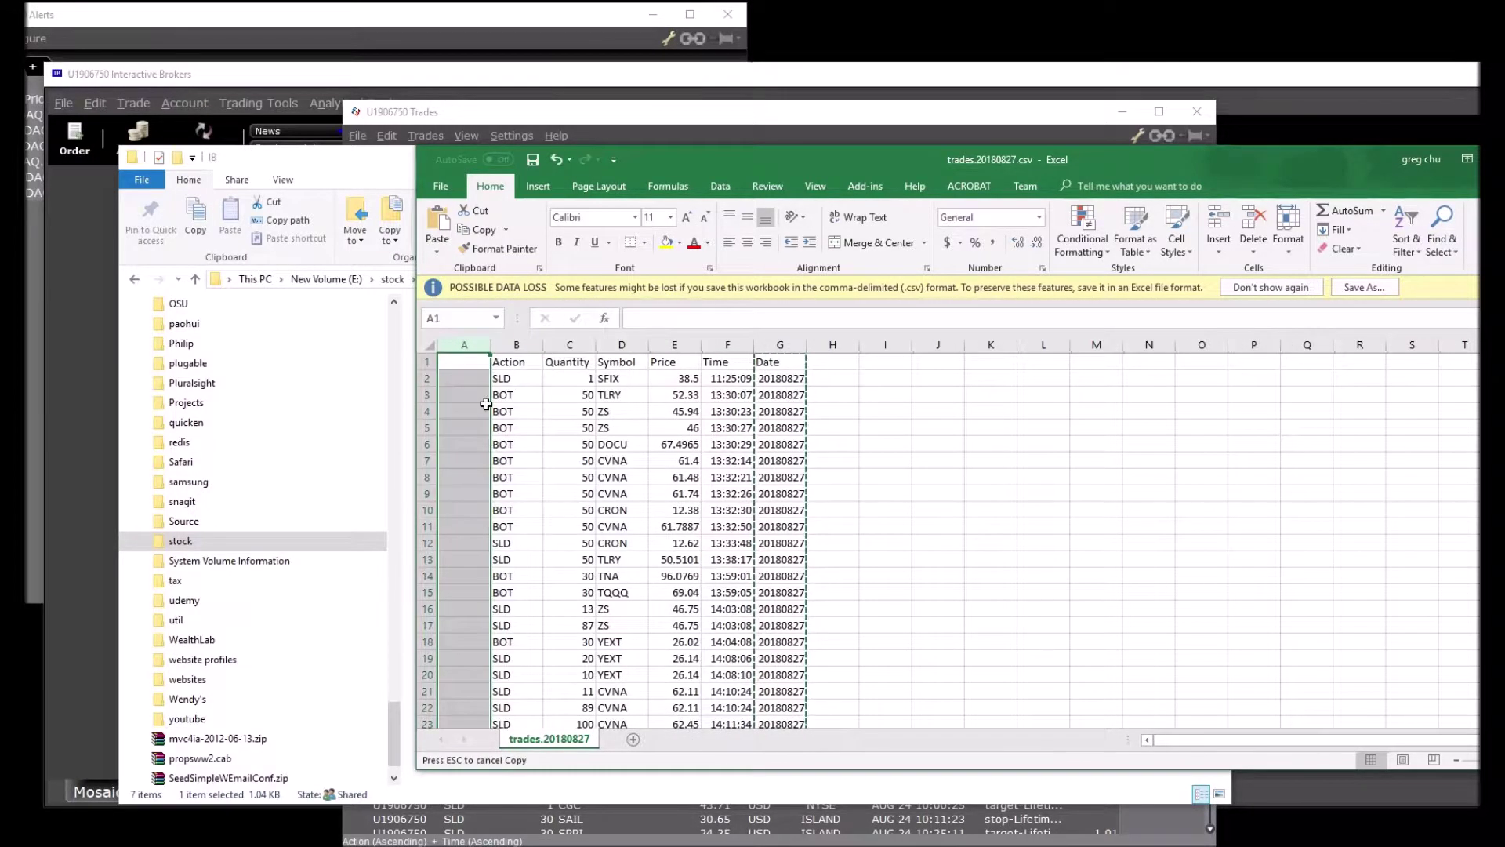
pyautogui.rightClick(455, 358)
pyautogui.click(481, 411)
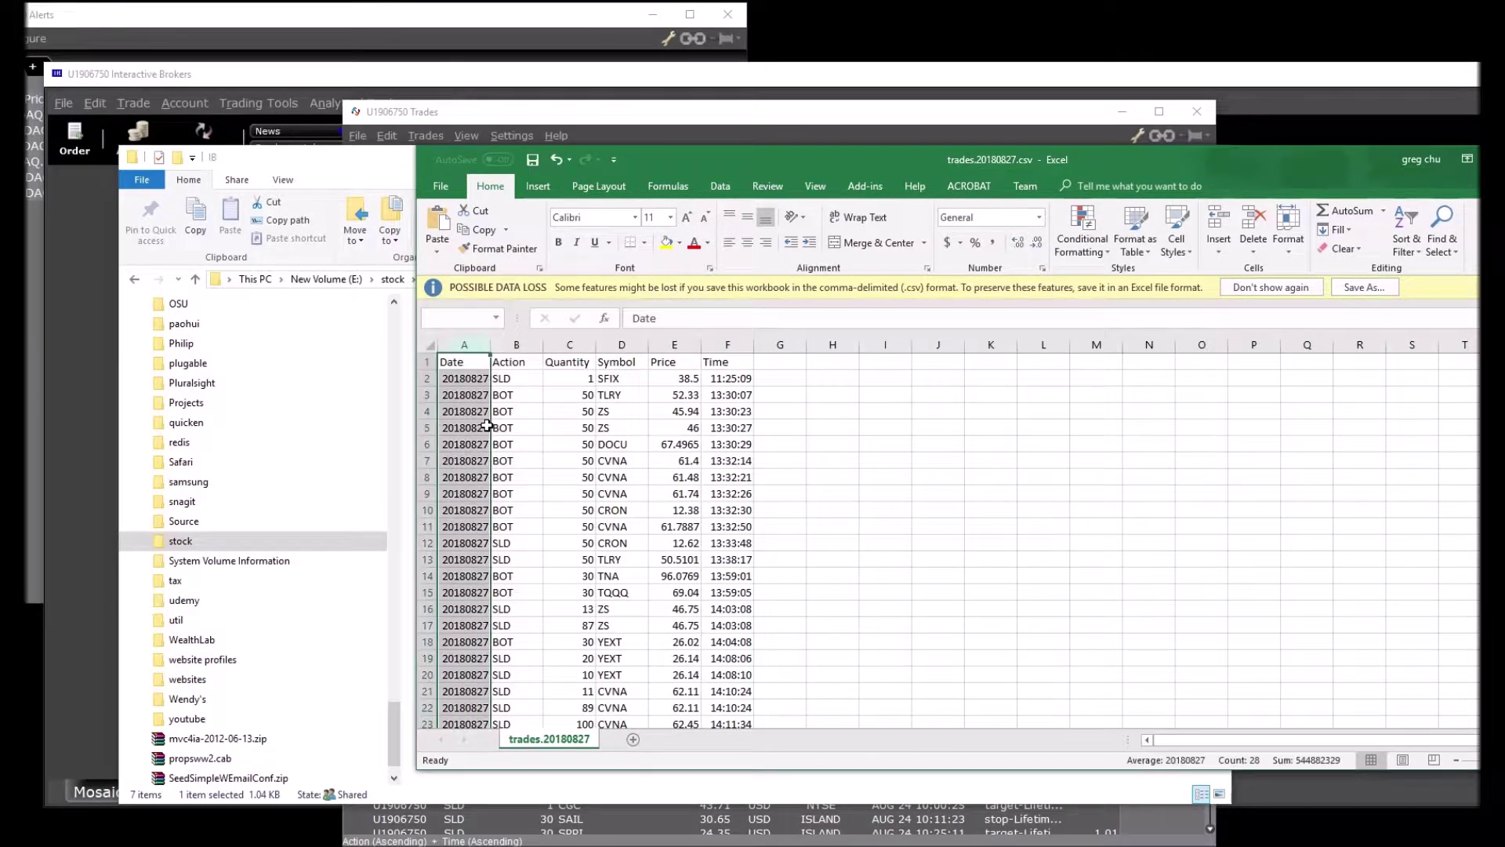
pyautogui.click(516, 364)
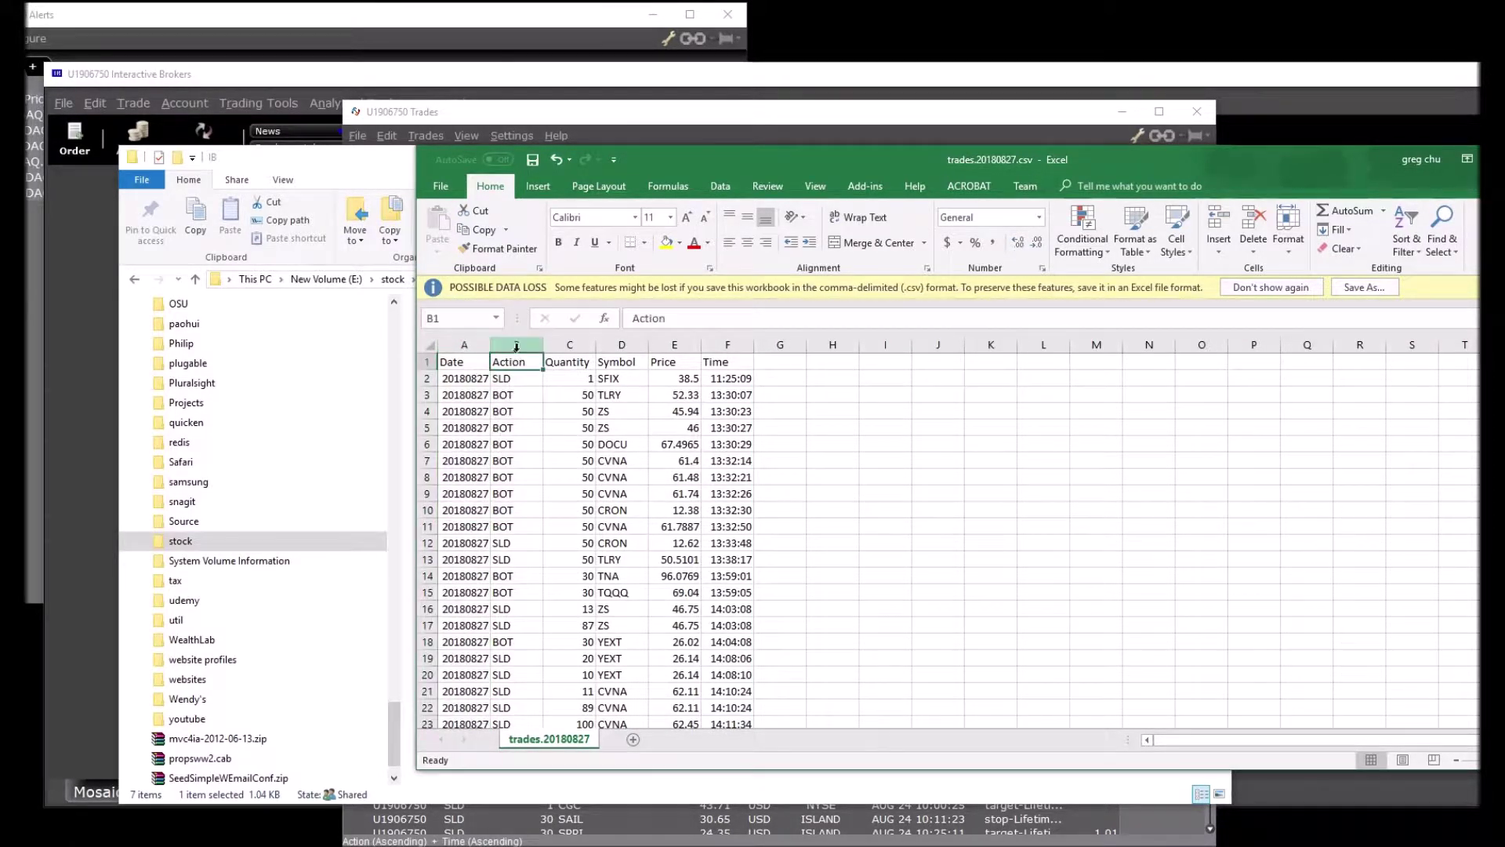
# Insert a blank column before Action and move the Time column into it.
pyautogui.click(516, 347)
pyautogui.rightClick(517, 351)
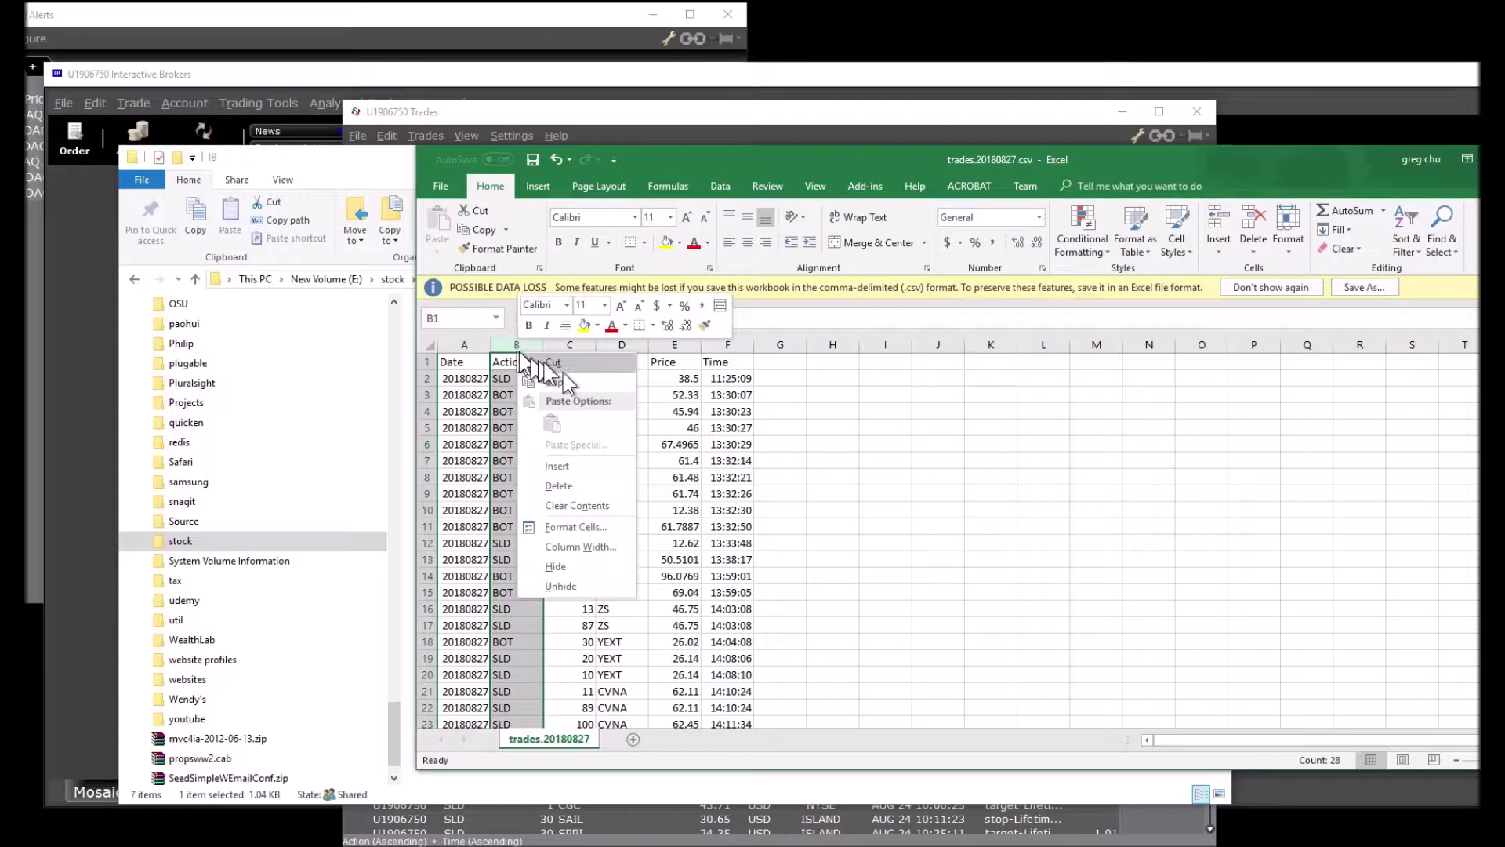
pyautogui.click(592, 469)
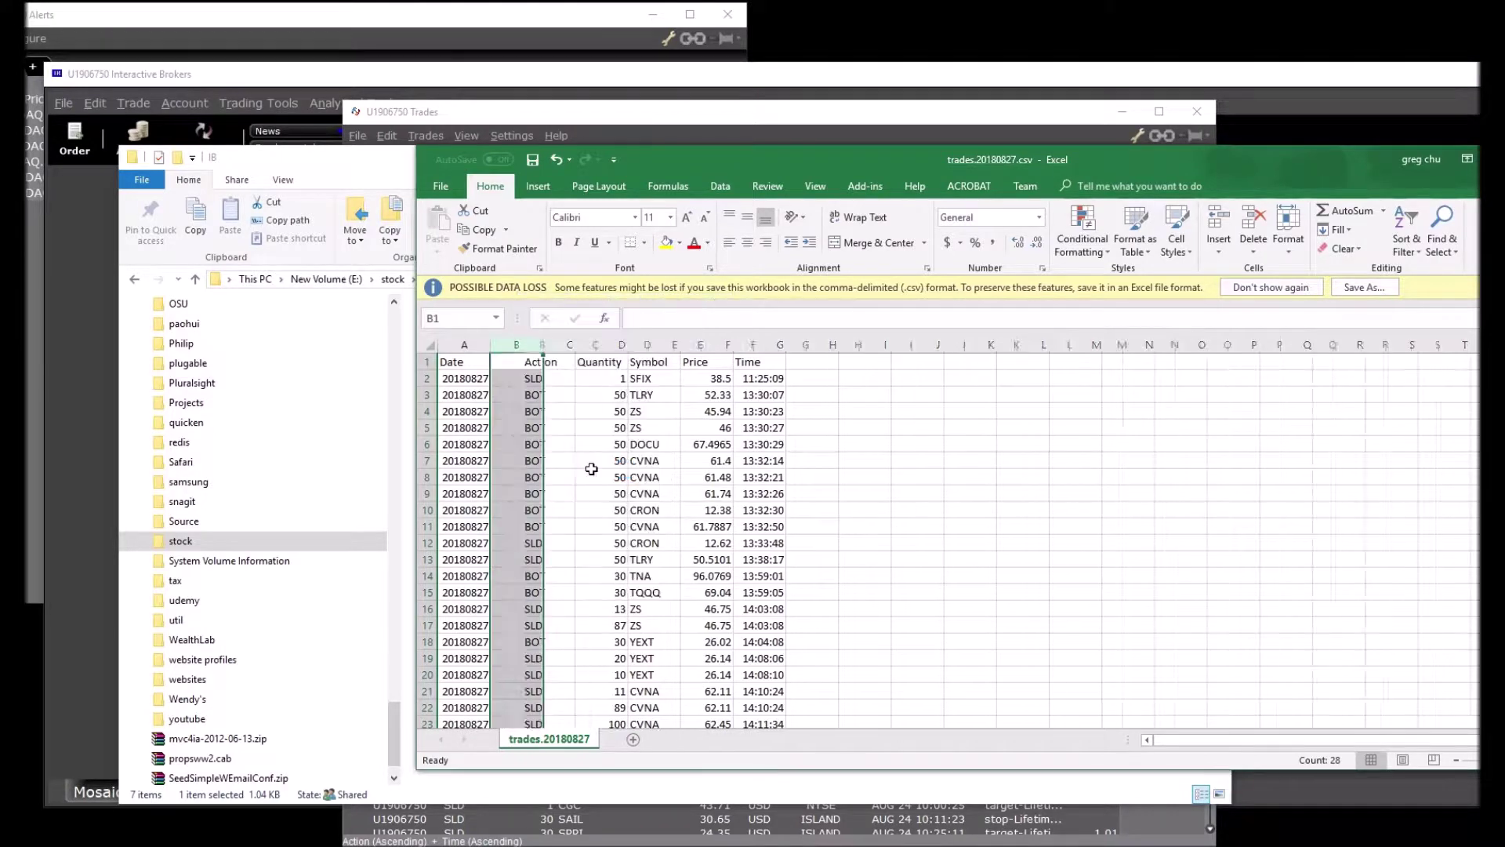
pyautogui.rightClick(778, 345)
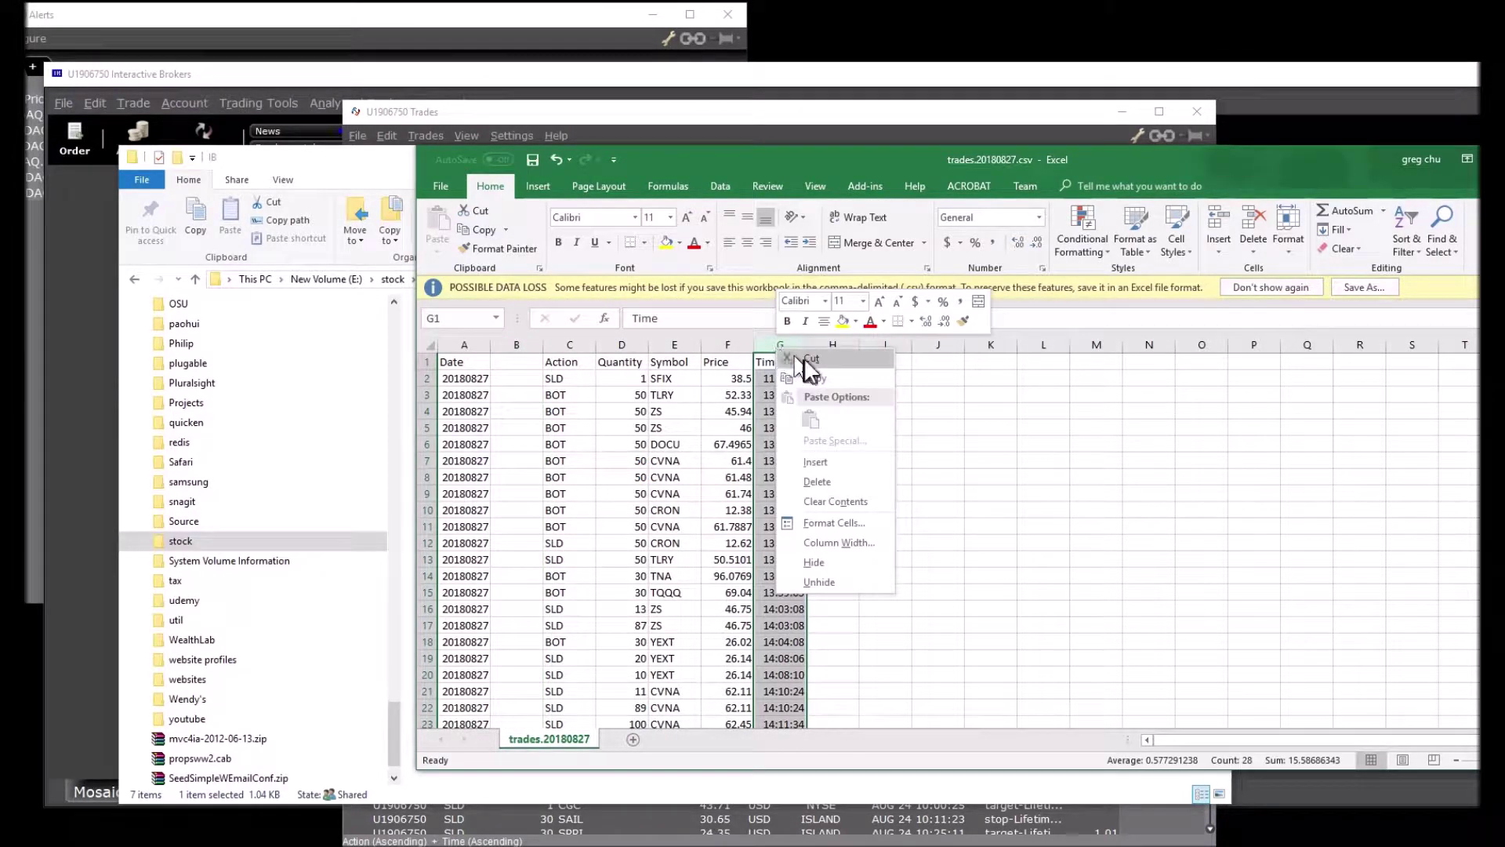
pyautogui.click(801, 358)
pyautogui.click(514, 365)
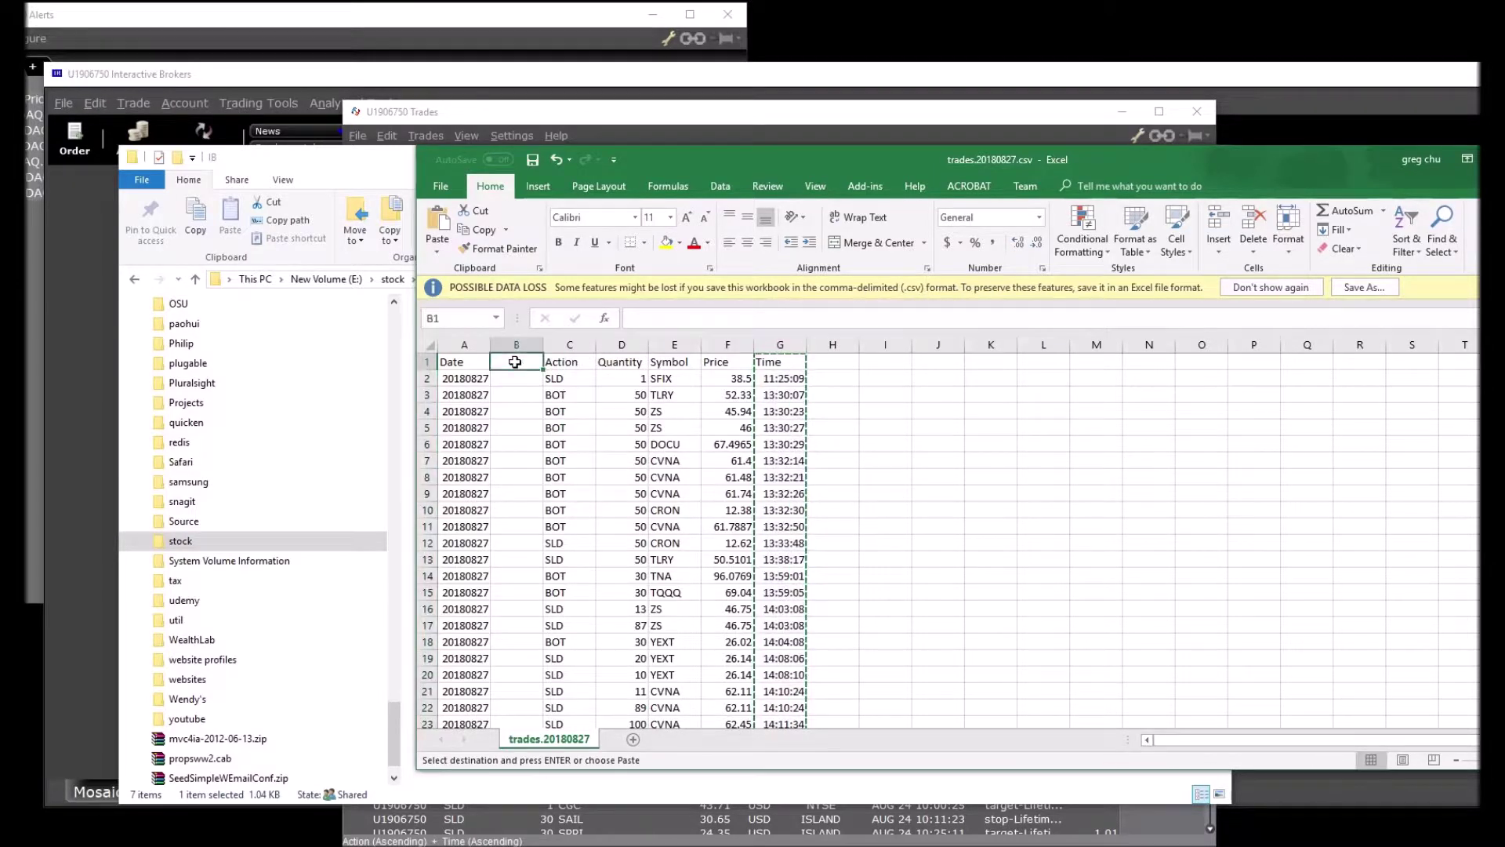
pyautogui.rightClick(517, 367)
pyautogui.click(551, 434)
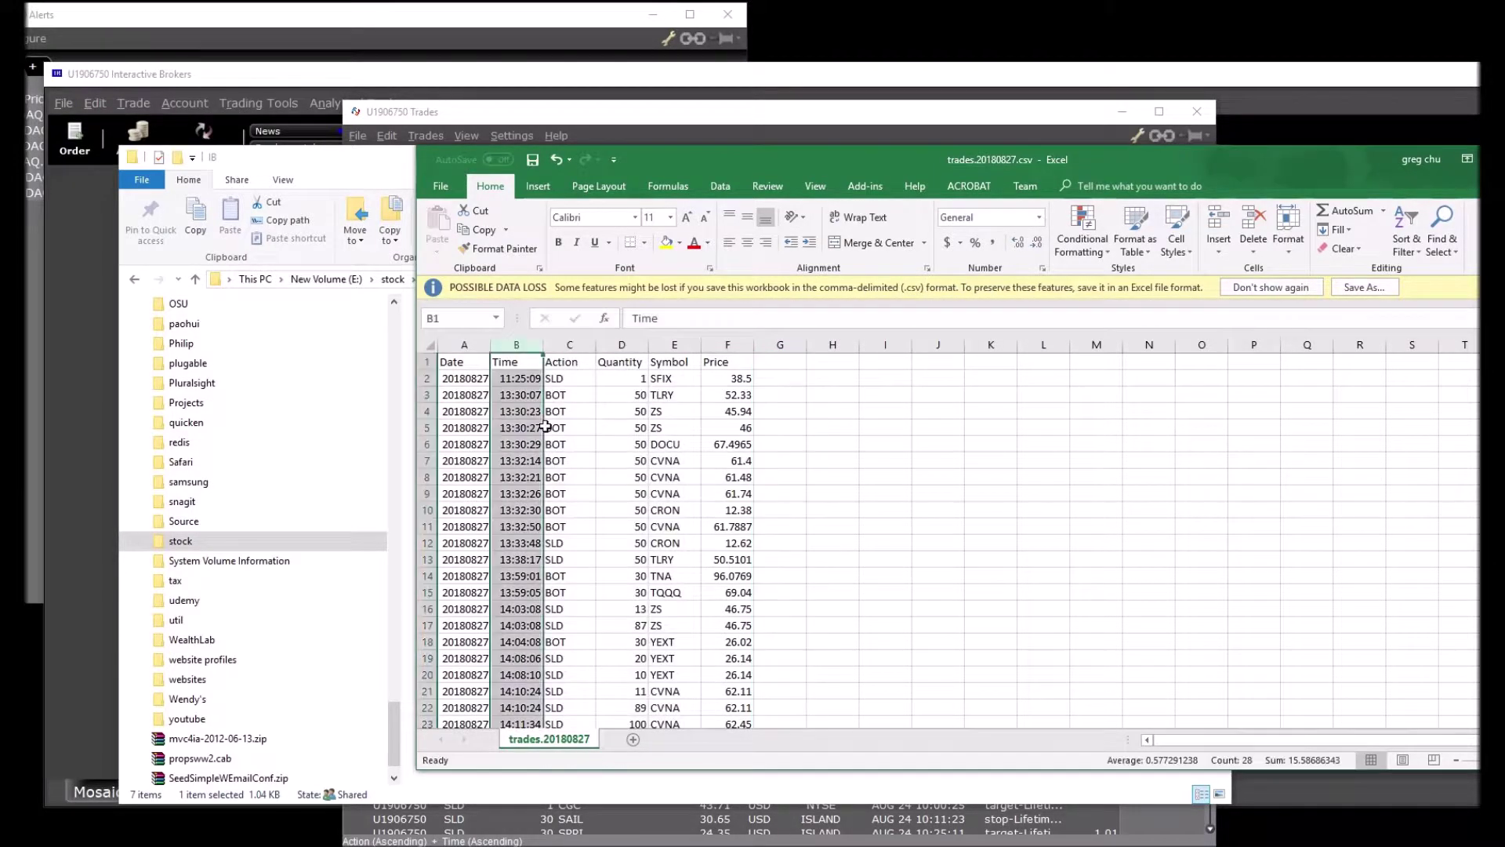
# Cut the Action column and paste it into the empty column G after Price.
pyautogui.click(570, 345)
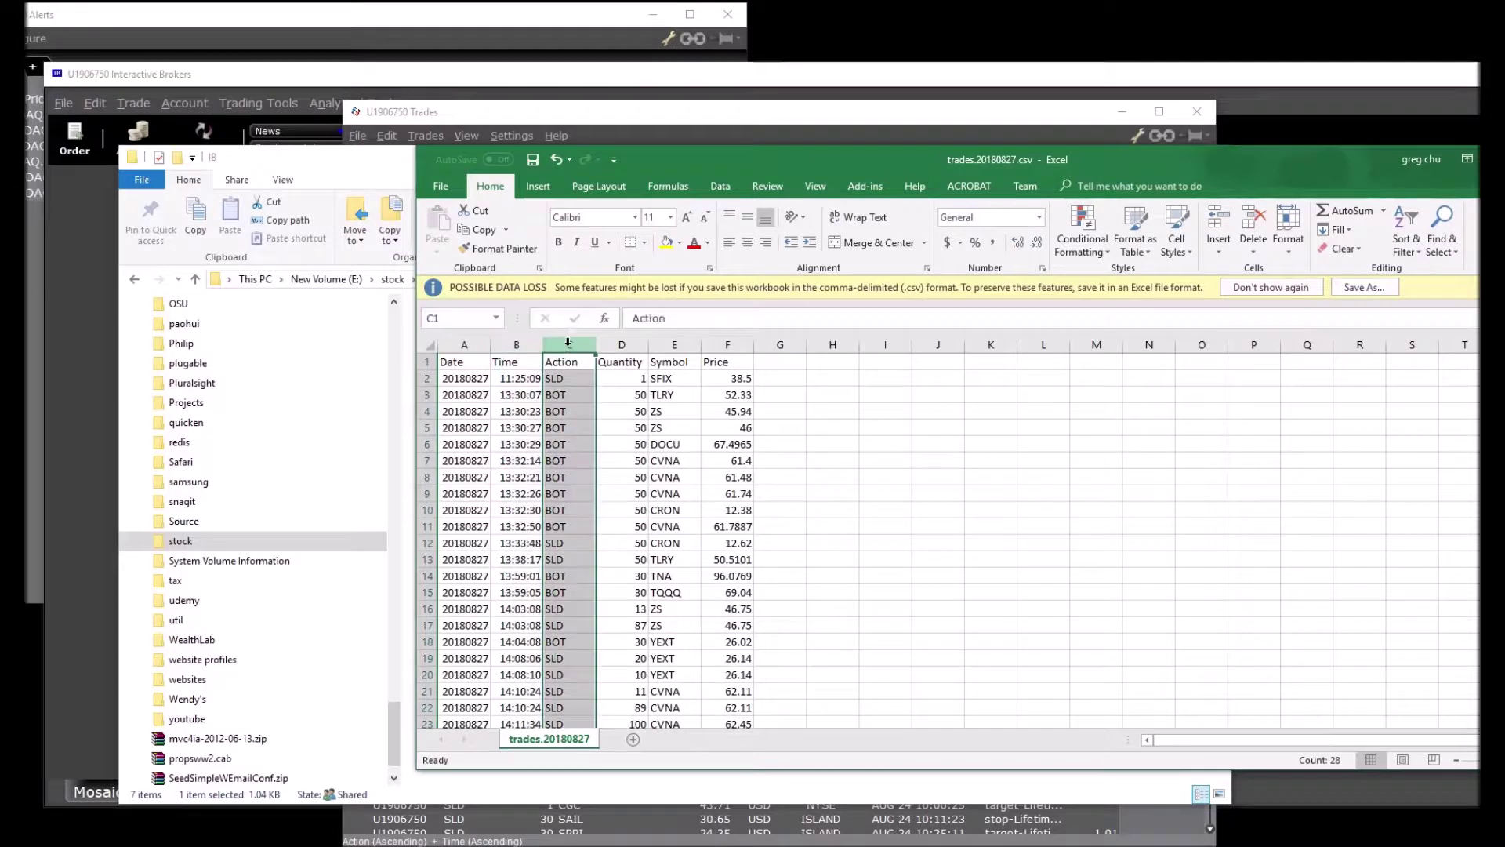
pyautogui.rightClick(573, 347)
pyautogui.click(604, 357)
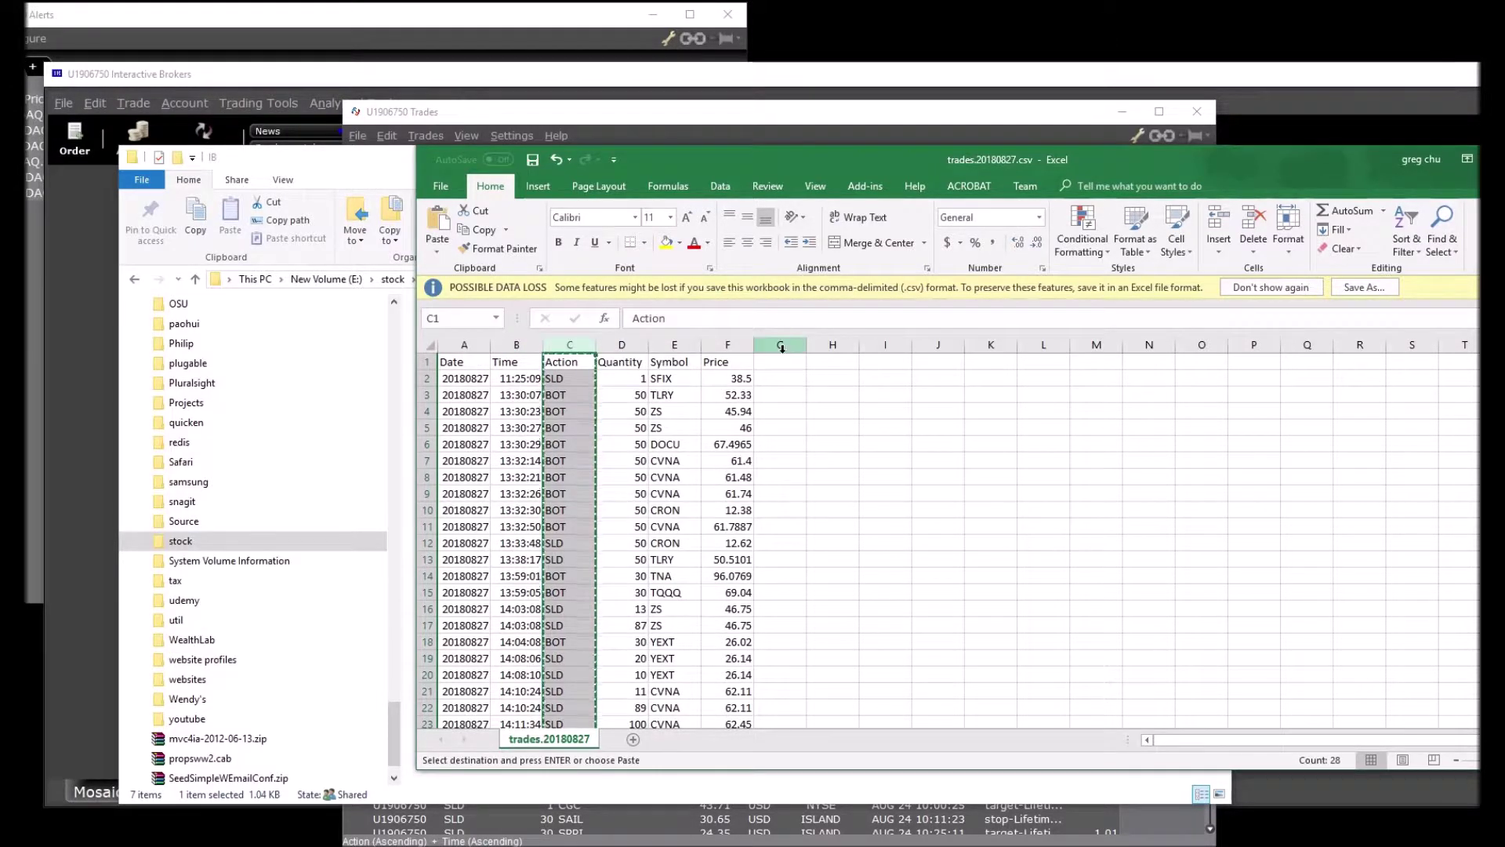
pyautogui.click(781, 345)
pyautogui.rightClick(781, 345)
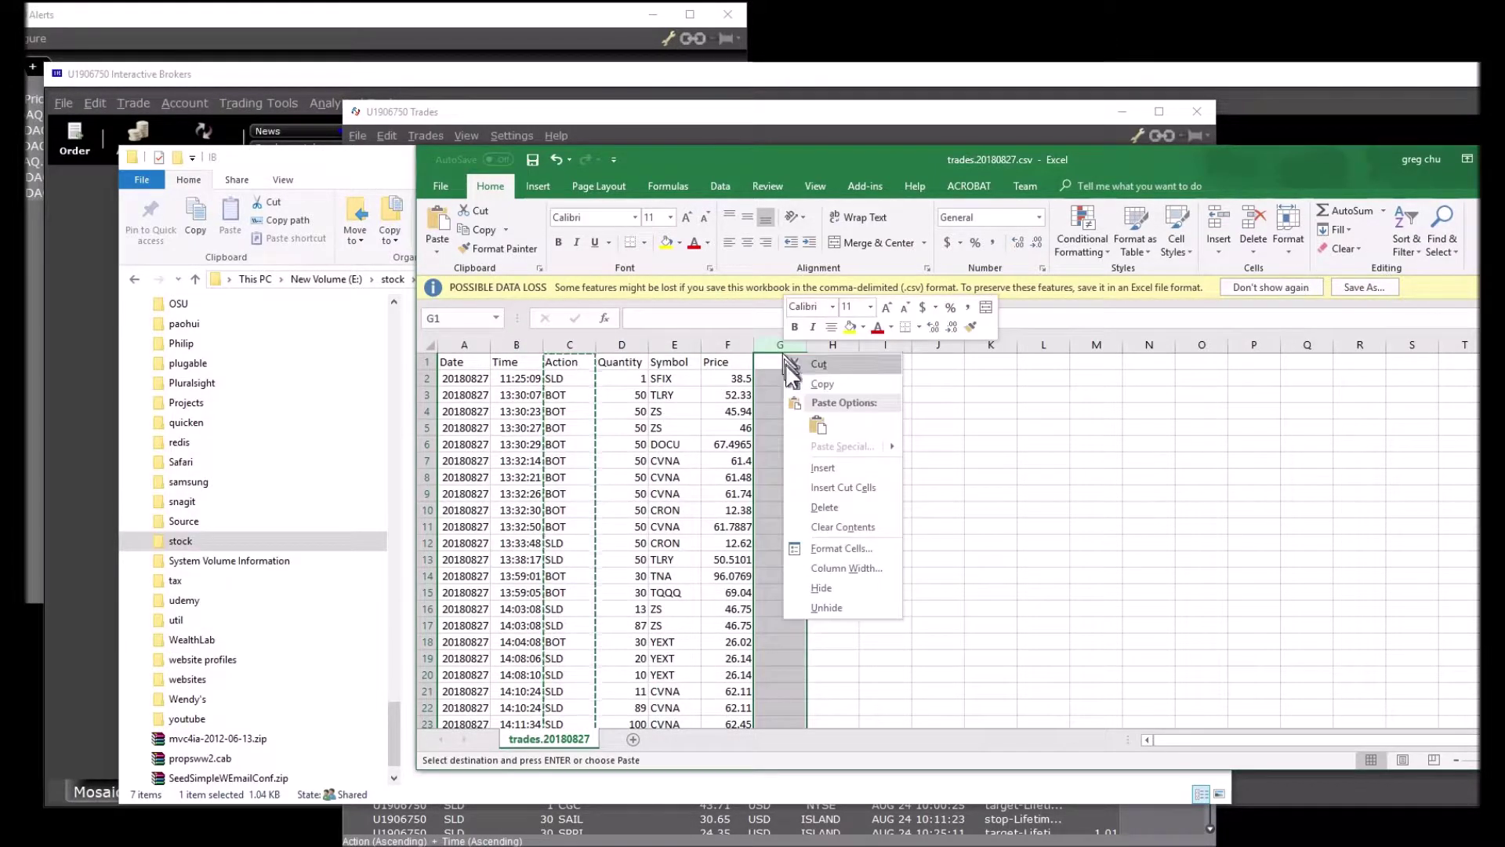
pyautogui.click(819, 427)
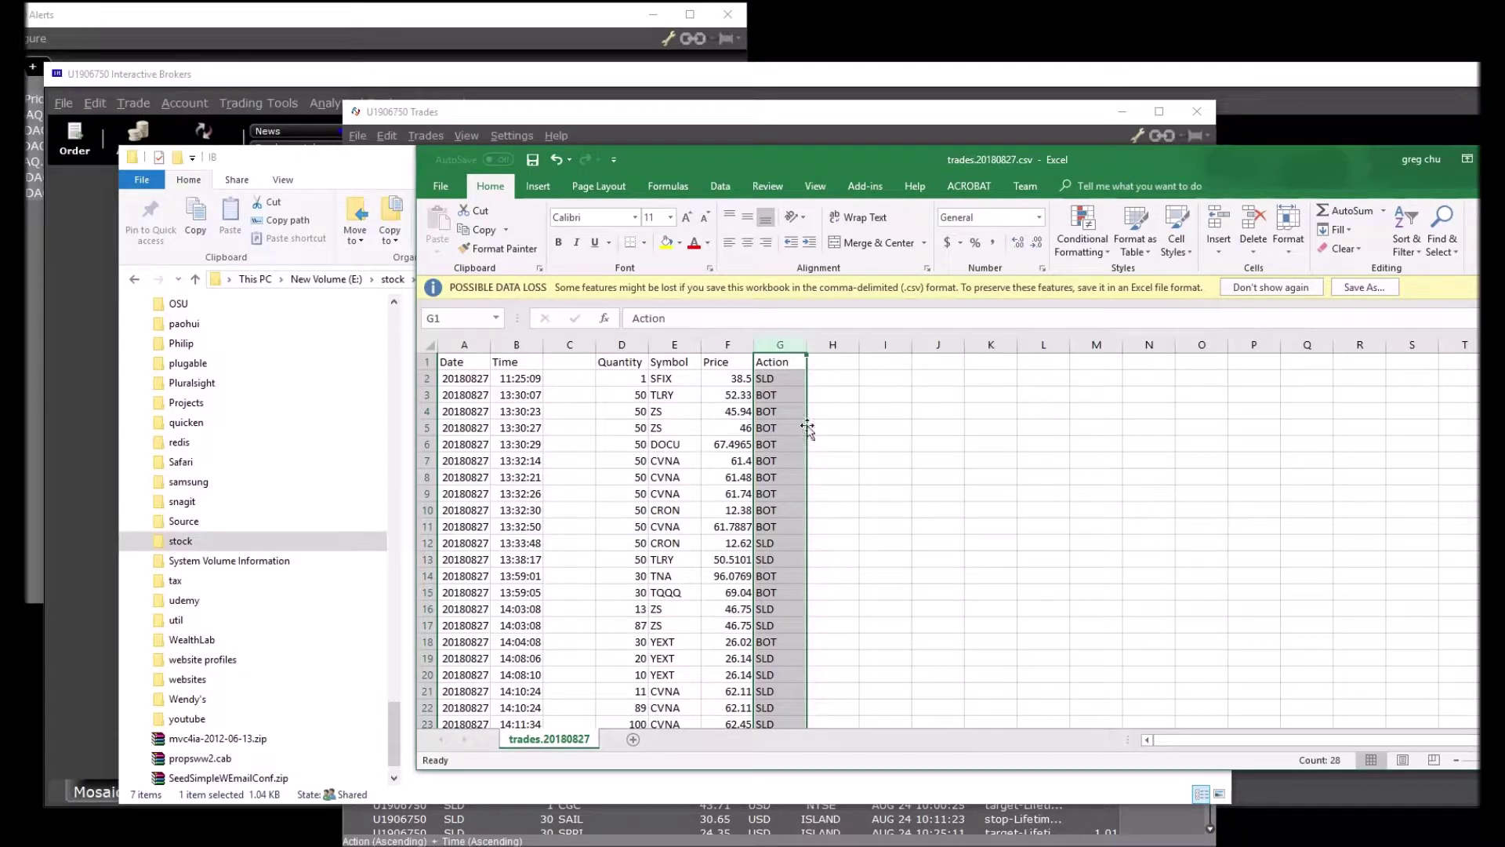
# Delete the empty column C between Time and Quantity.
pyautogui.click(569, 345)
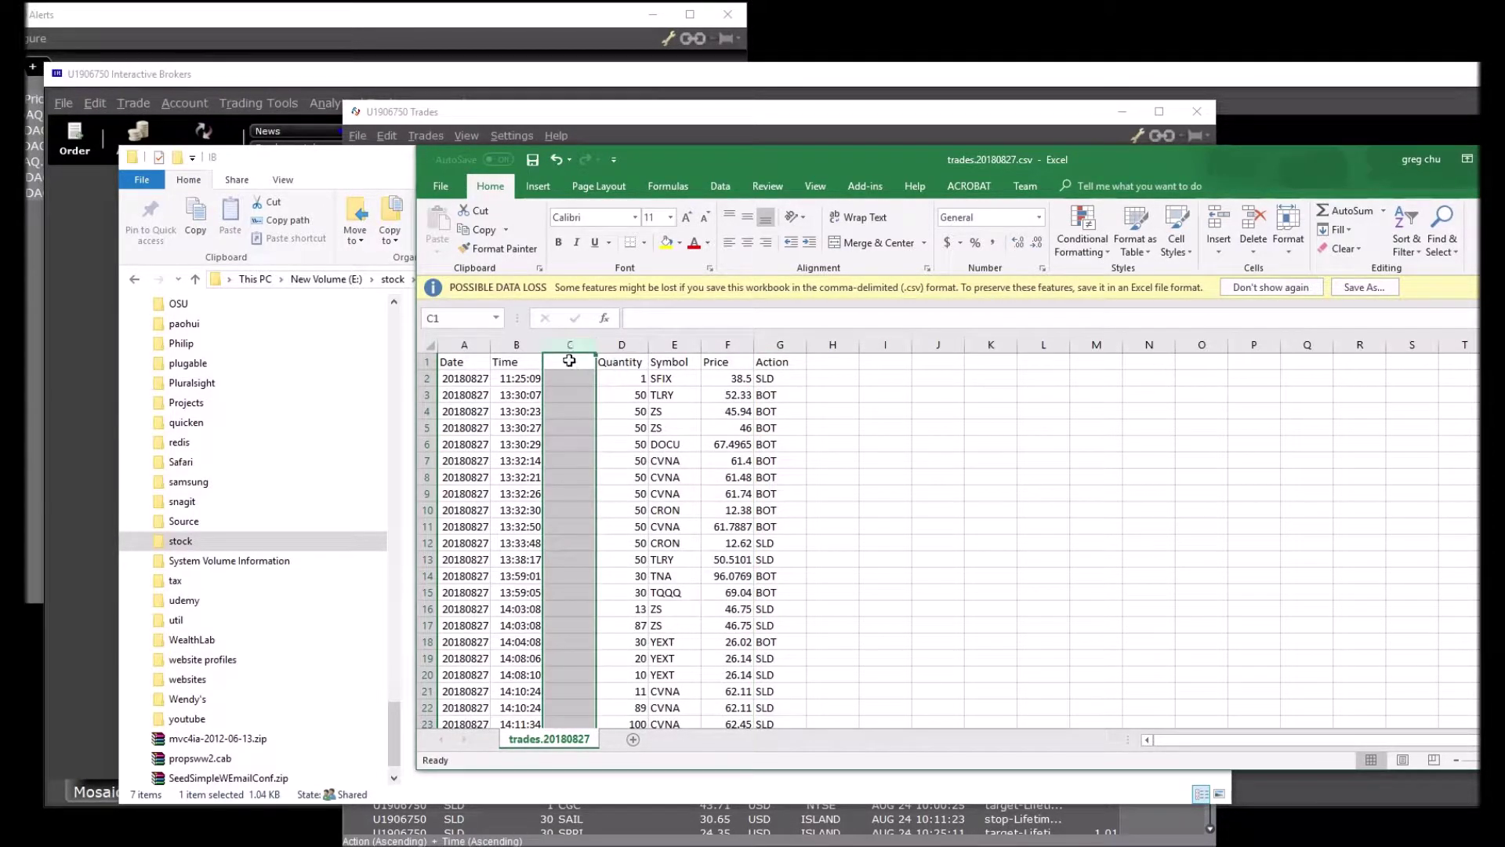
pyautogui.rightClick(572, 355)
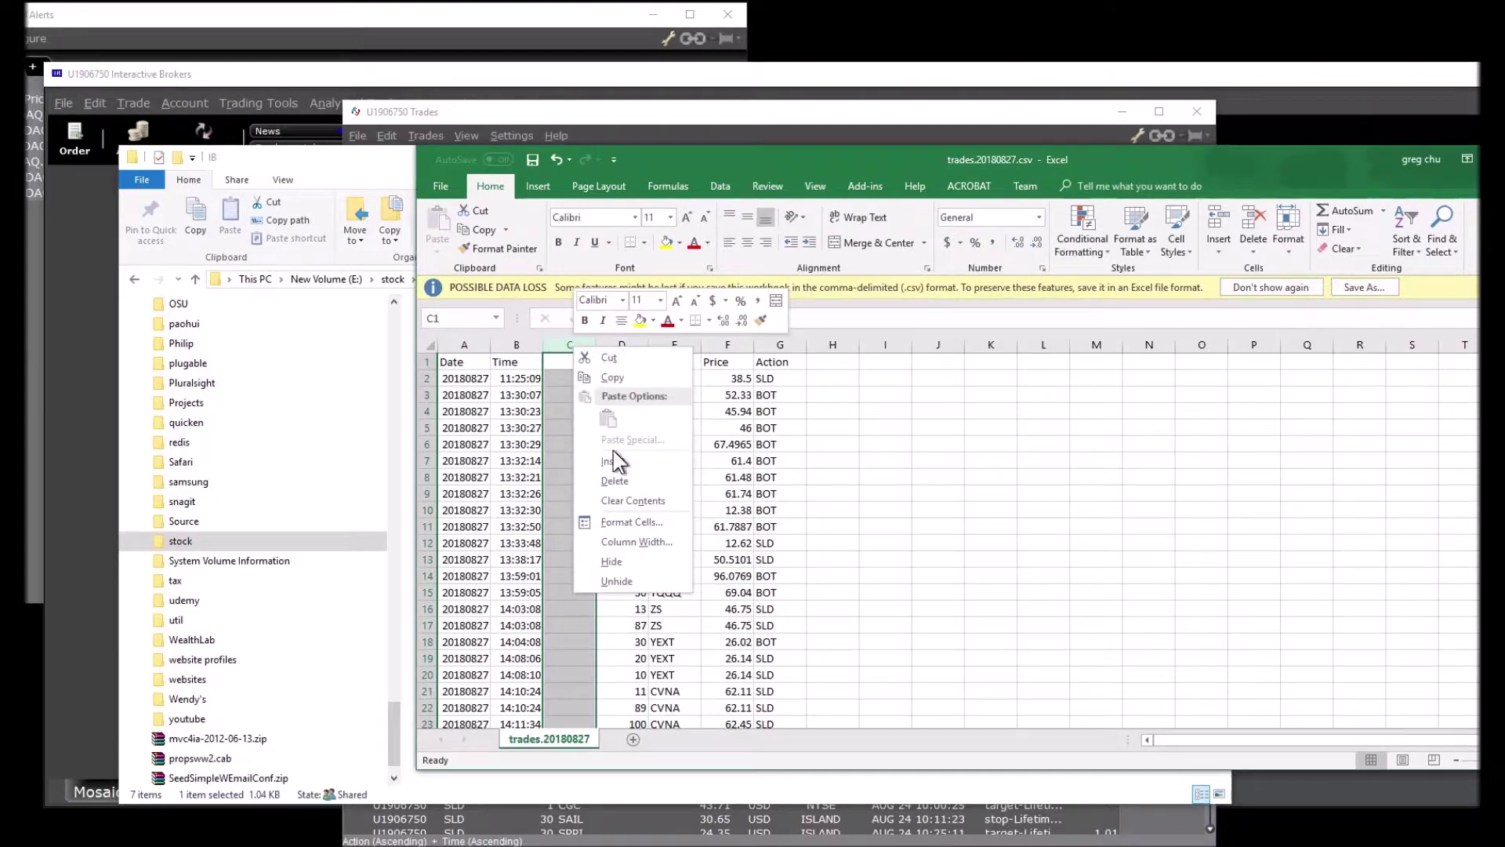
pyautogui.click(614, 480)
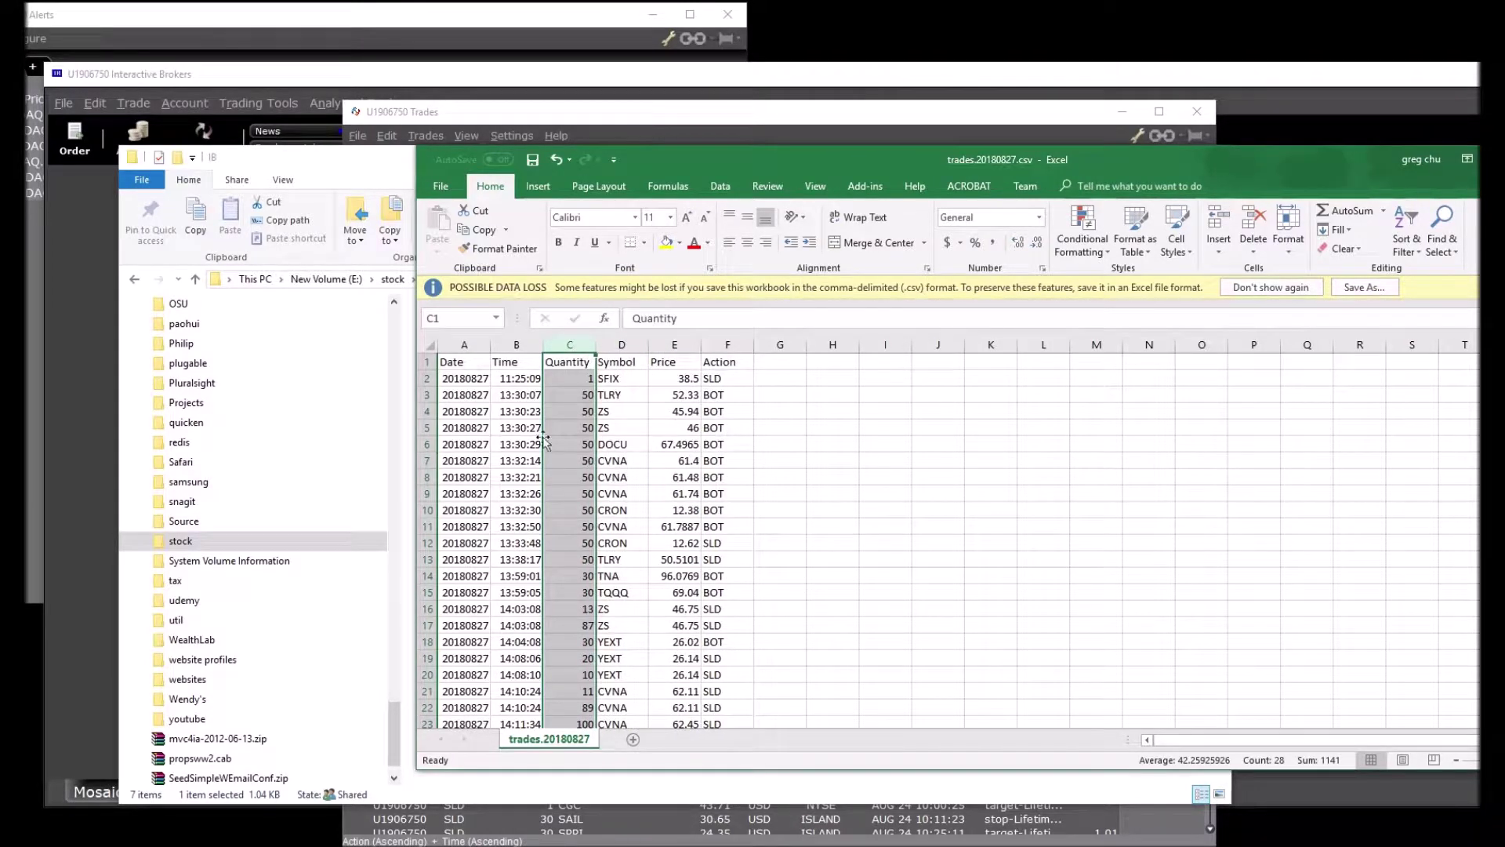
pyautogui.click(470, 381)
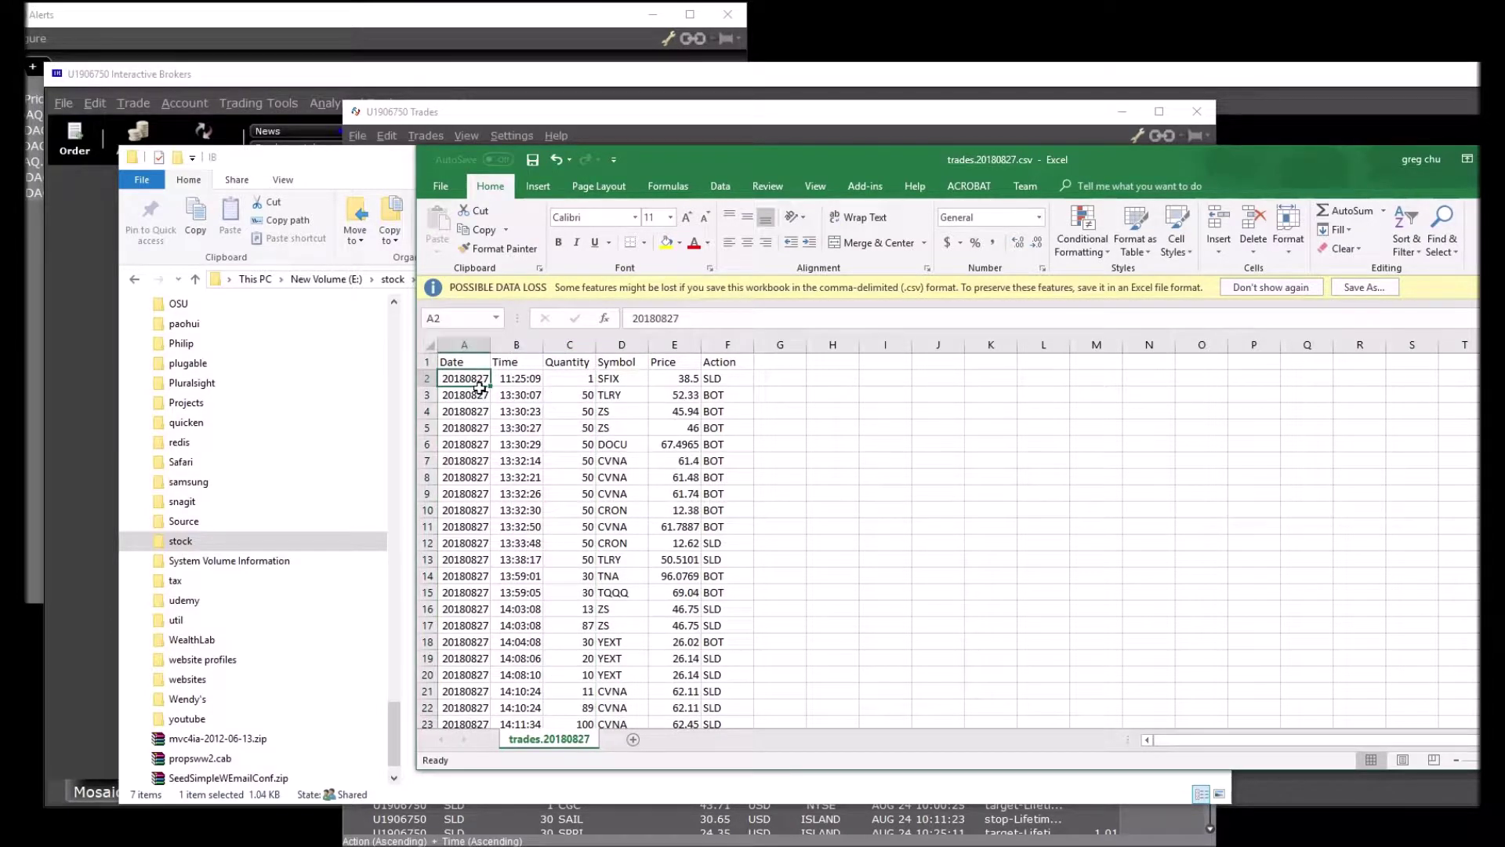
# Save a copy of the workbook as trades.20180827Fix in CSV (Comma delimited) format in the E: > stock > IB folder.
pyautogui.press('F1')
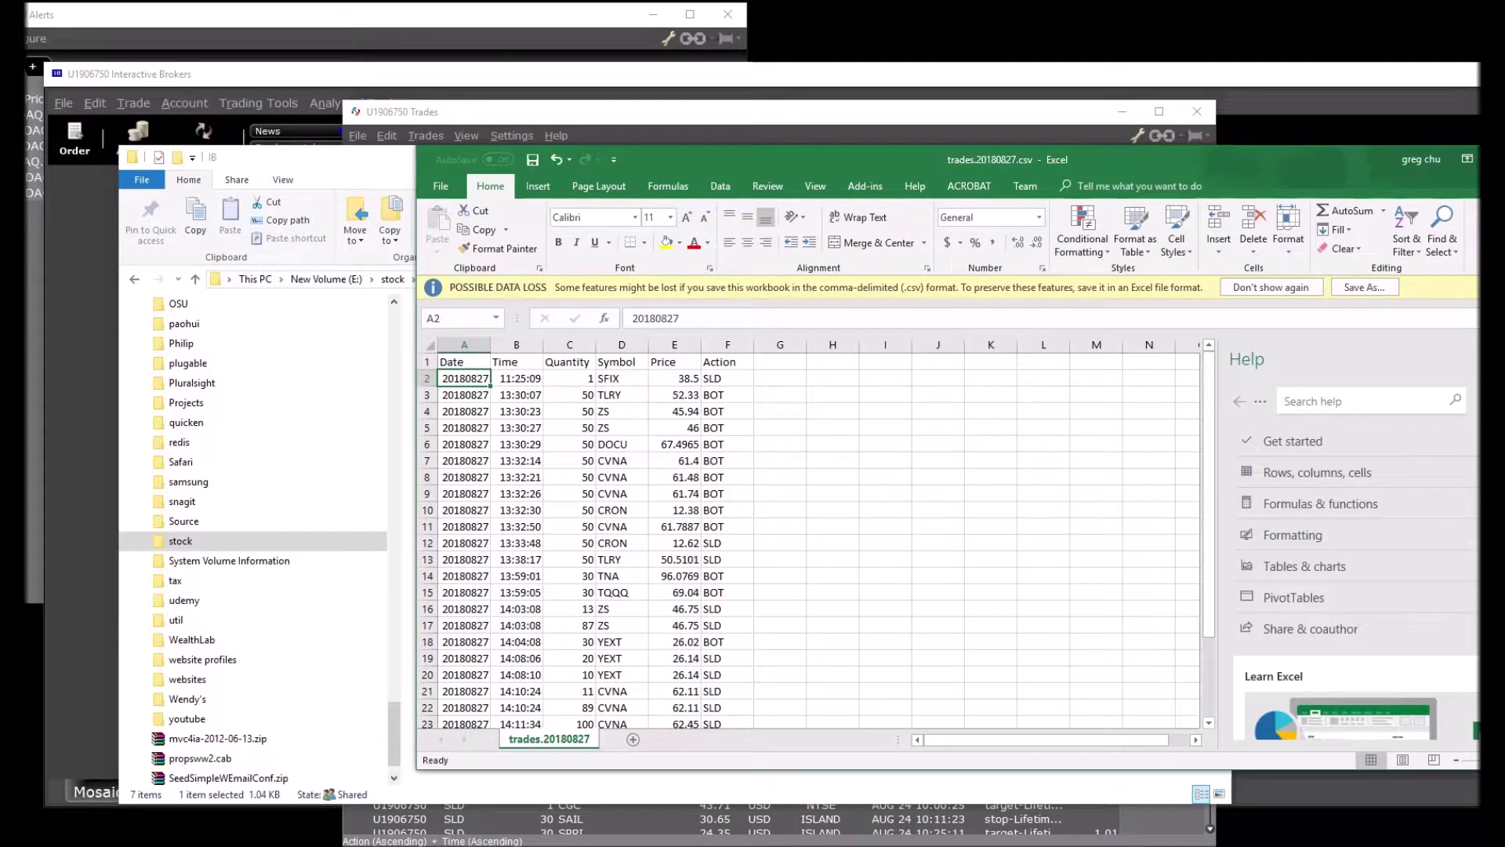
pyautogui.hotkey('alt', 'f')
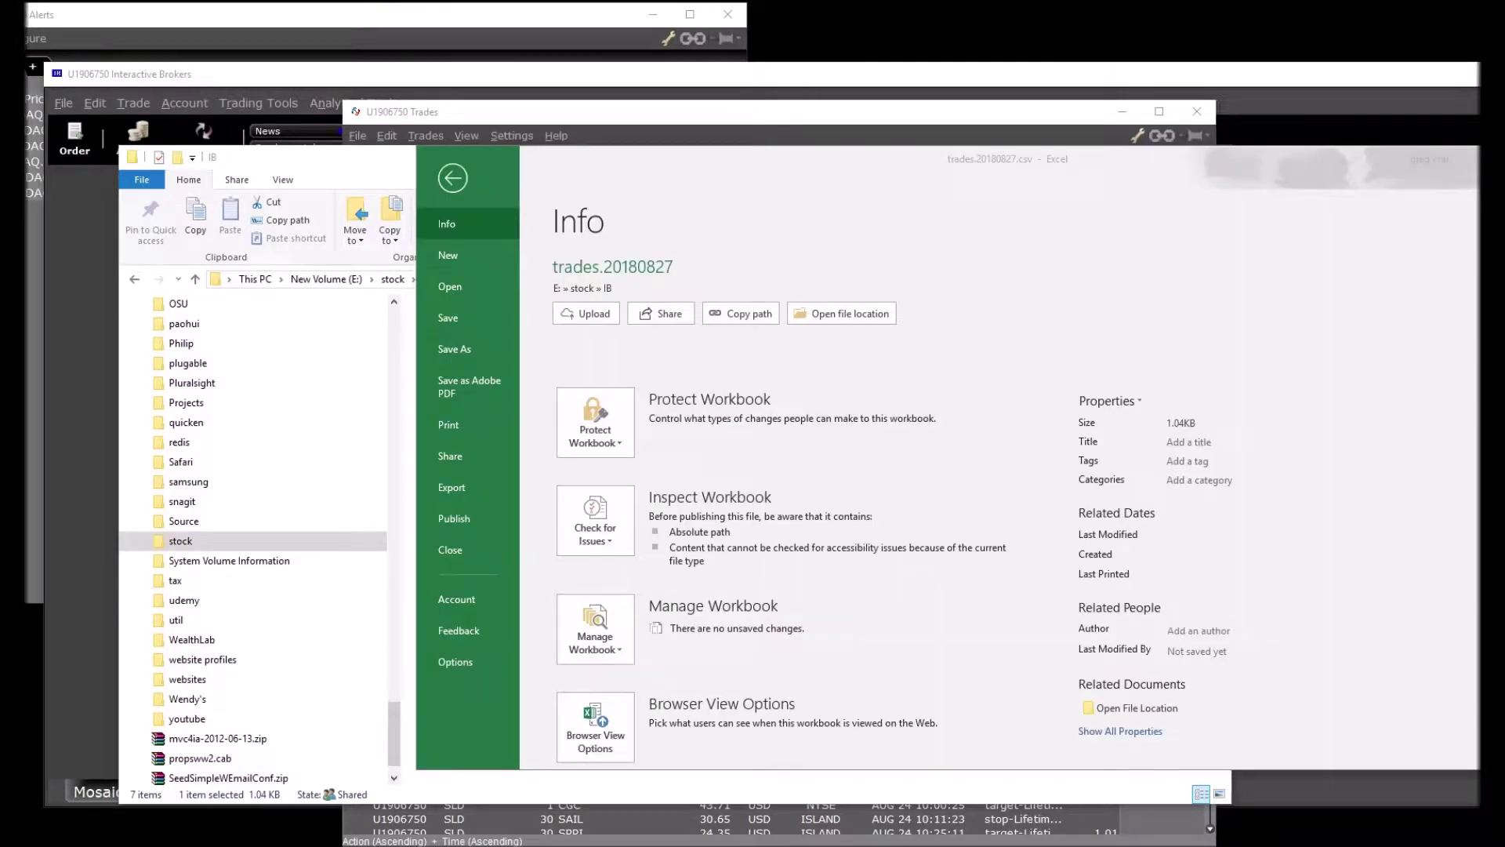
pyautogui.click(466, 348)
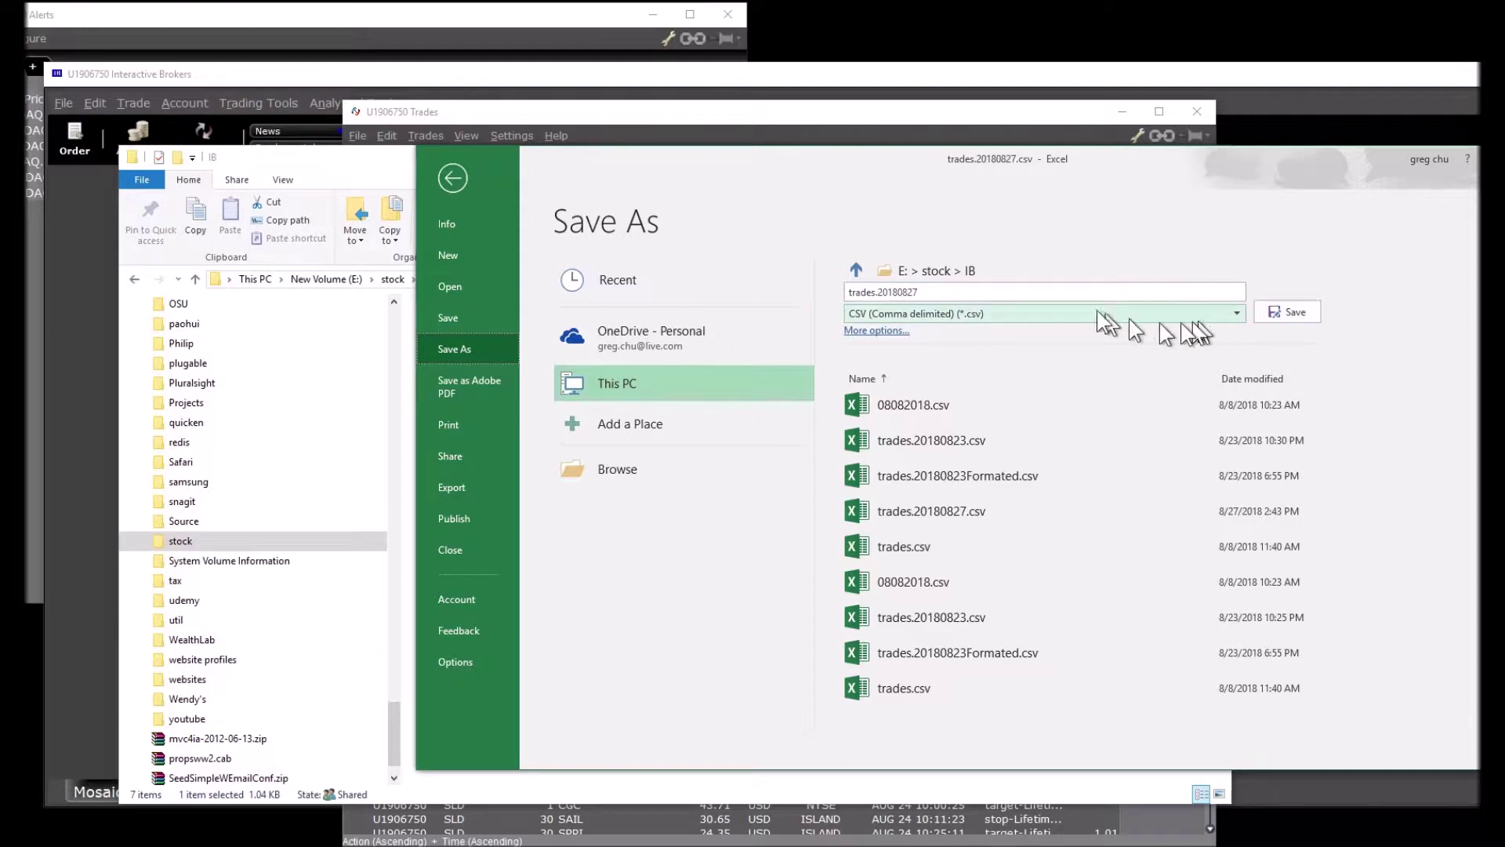
pyautogui.click(1292, 317)
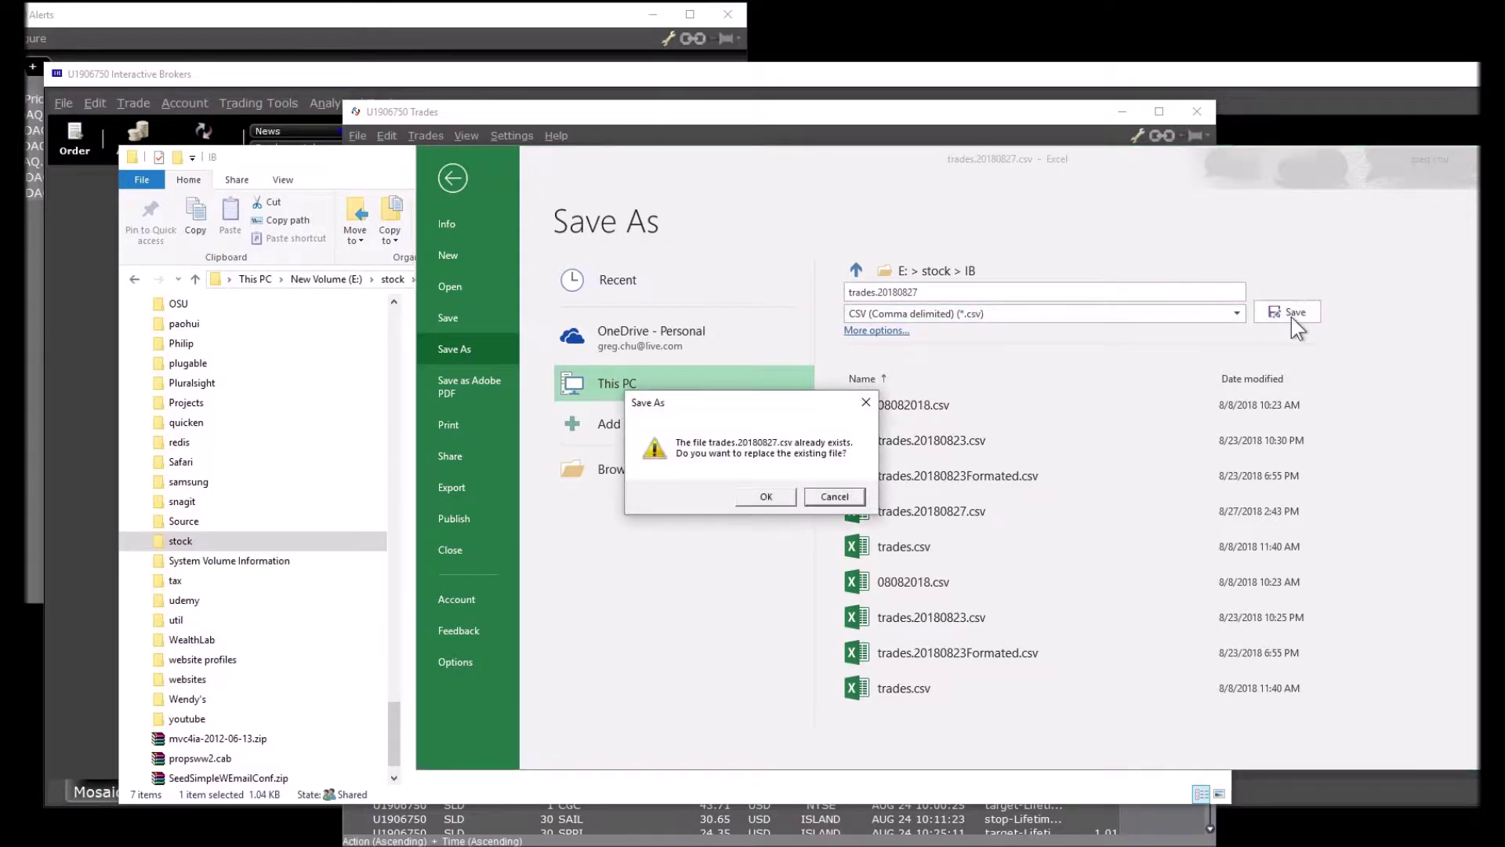
pyautogui.click(847, 491)
pyautogui.click(937, 290)
pyautogui.click(937, 290)
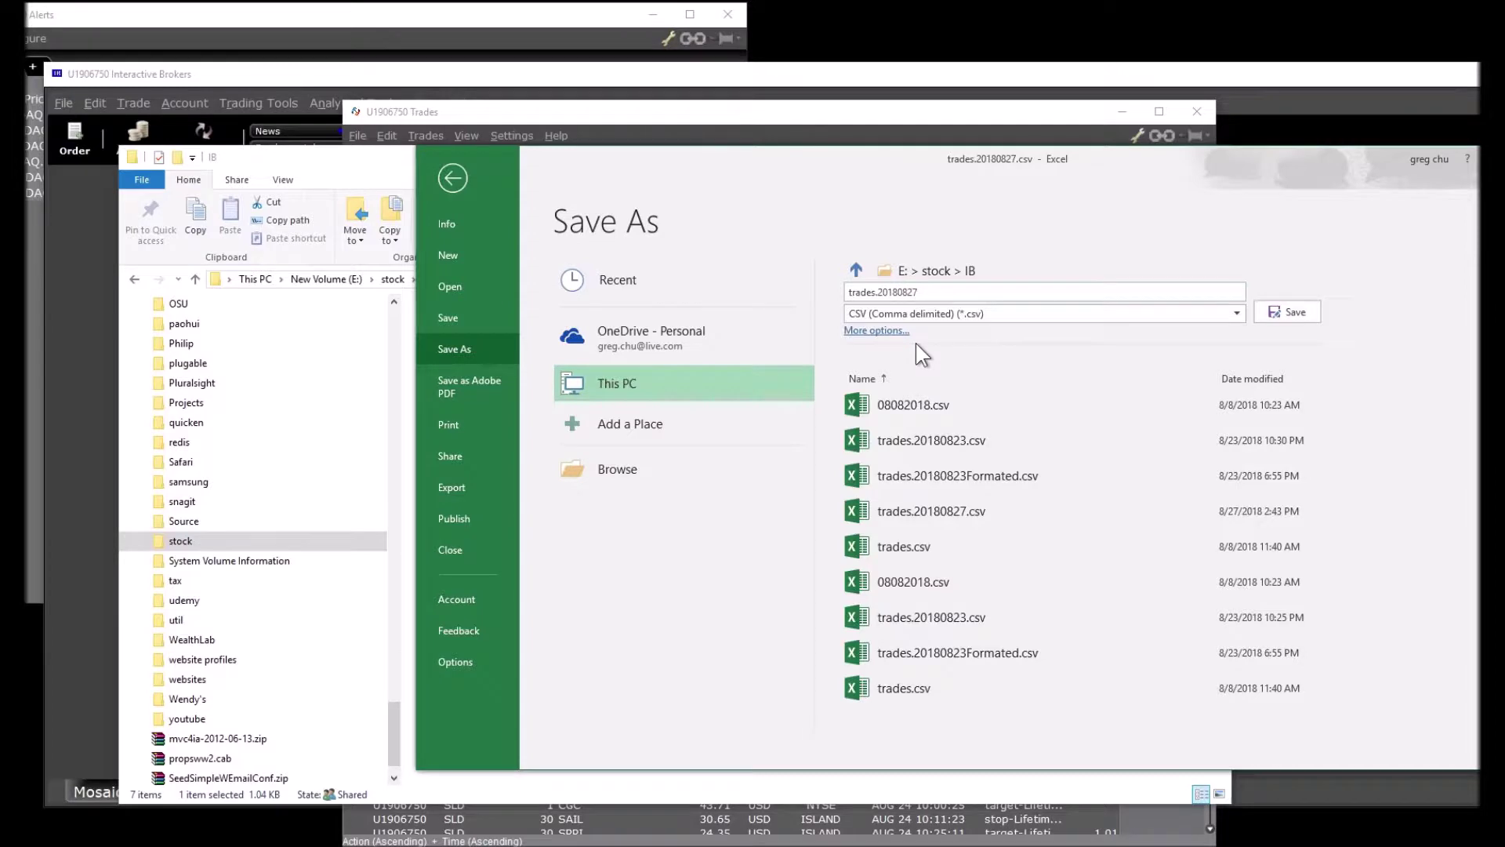
pyautogui.write('Fix')
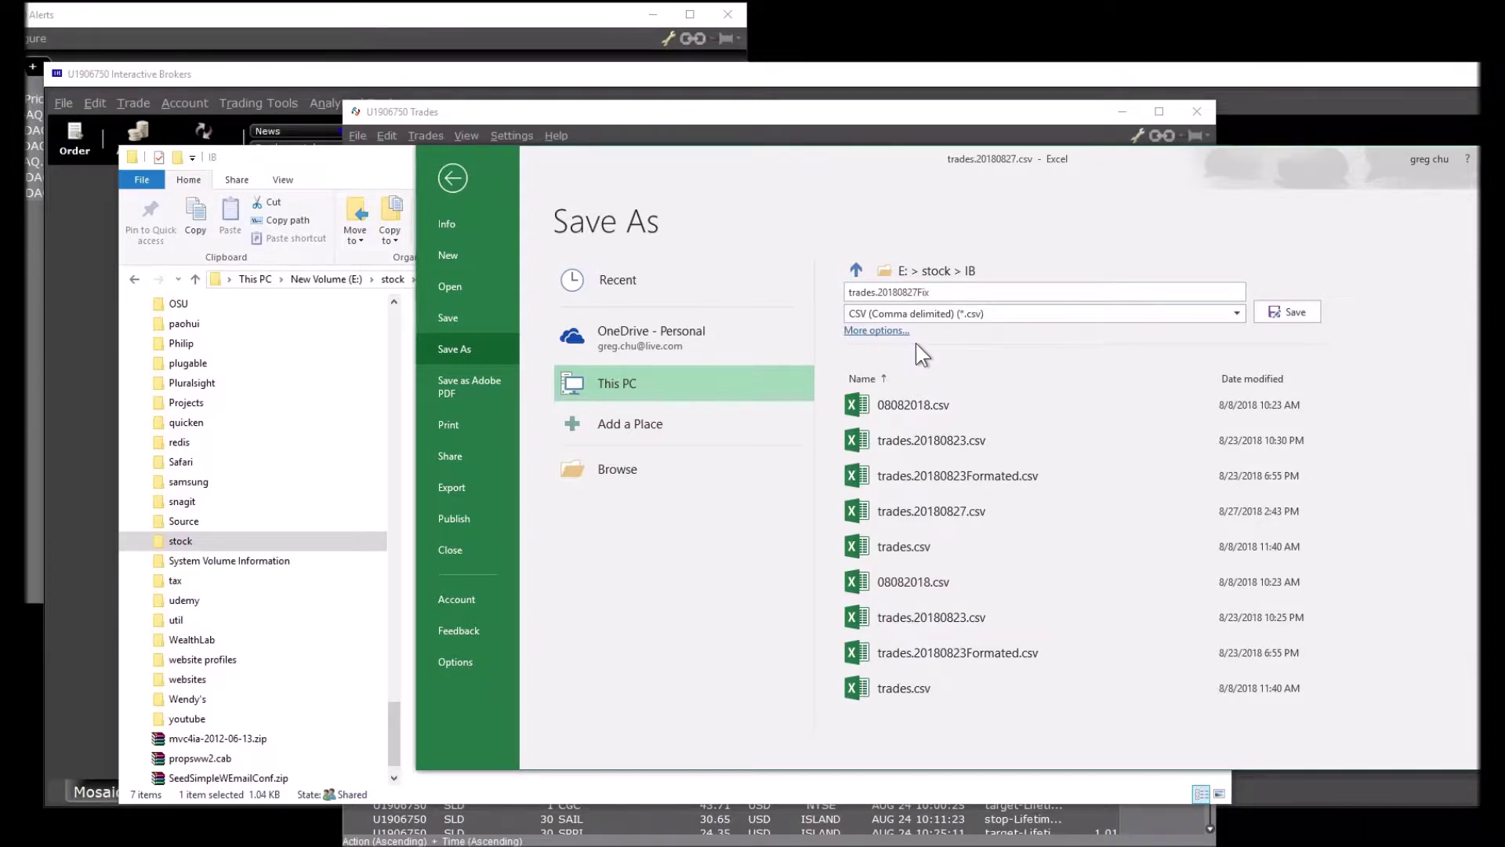
pyautogui.click(1289, 313)
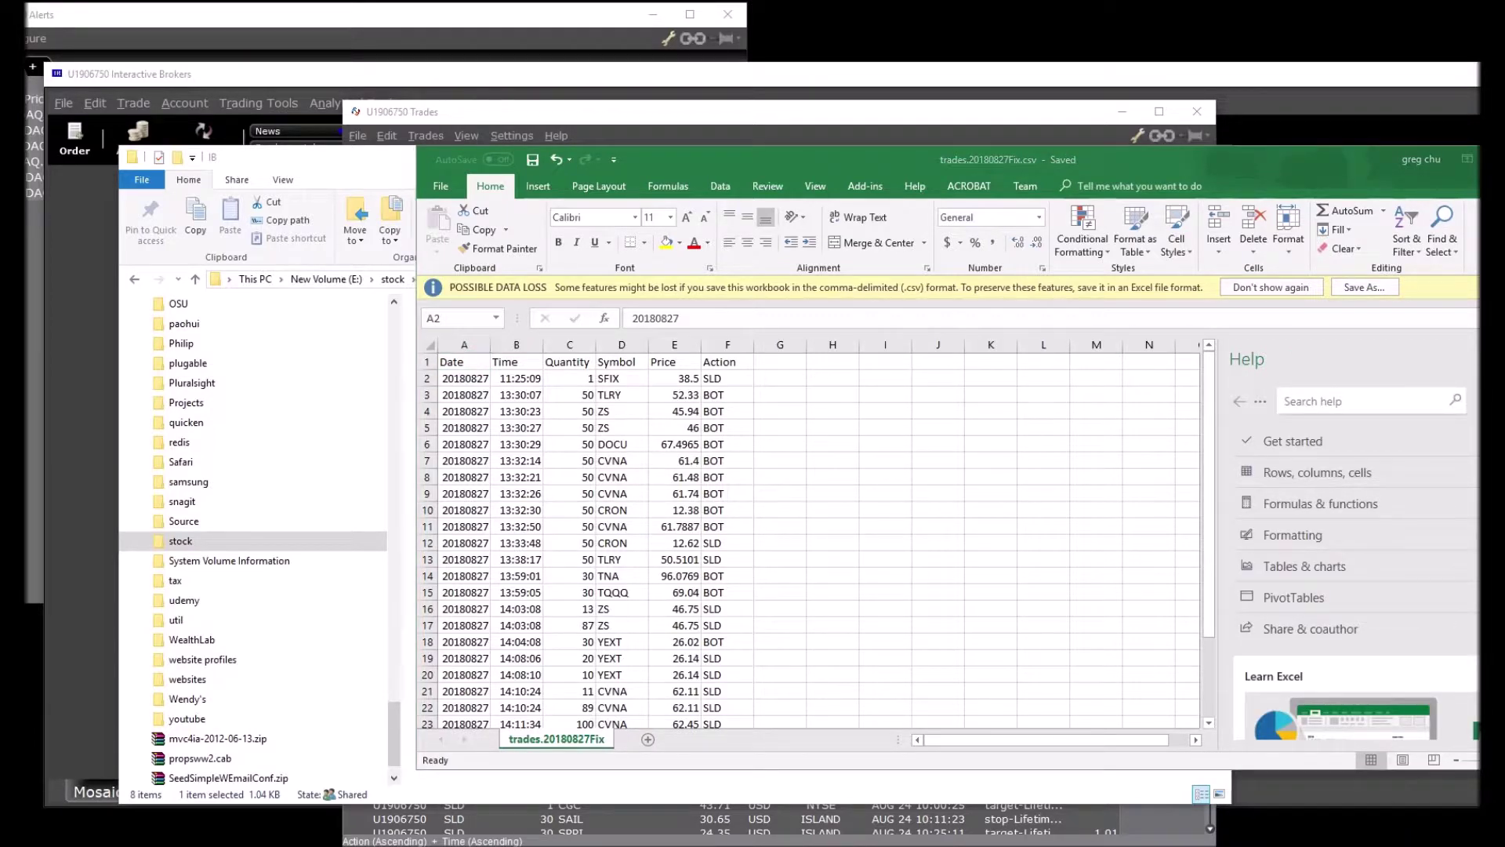
# Switch to File Explorer and open trades.20180827Fix.csv in Notepad.
pyautogui.hotkey('alt', 'Tab')
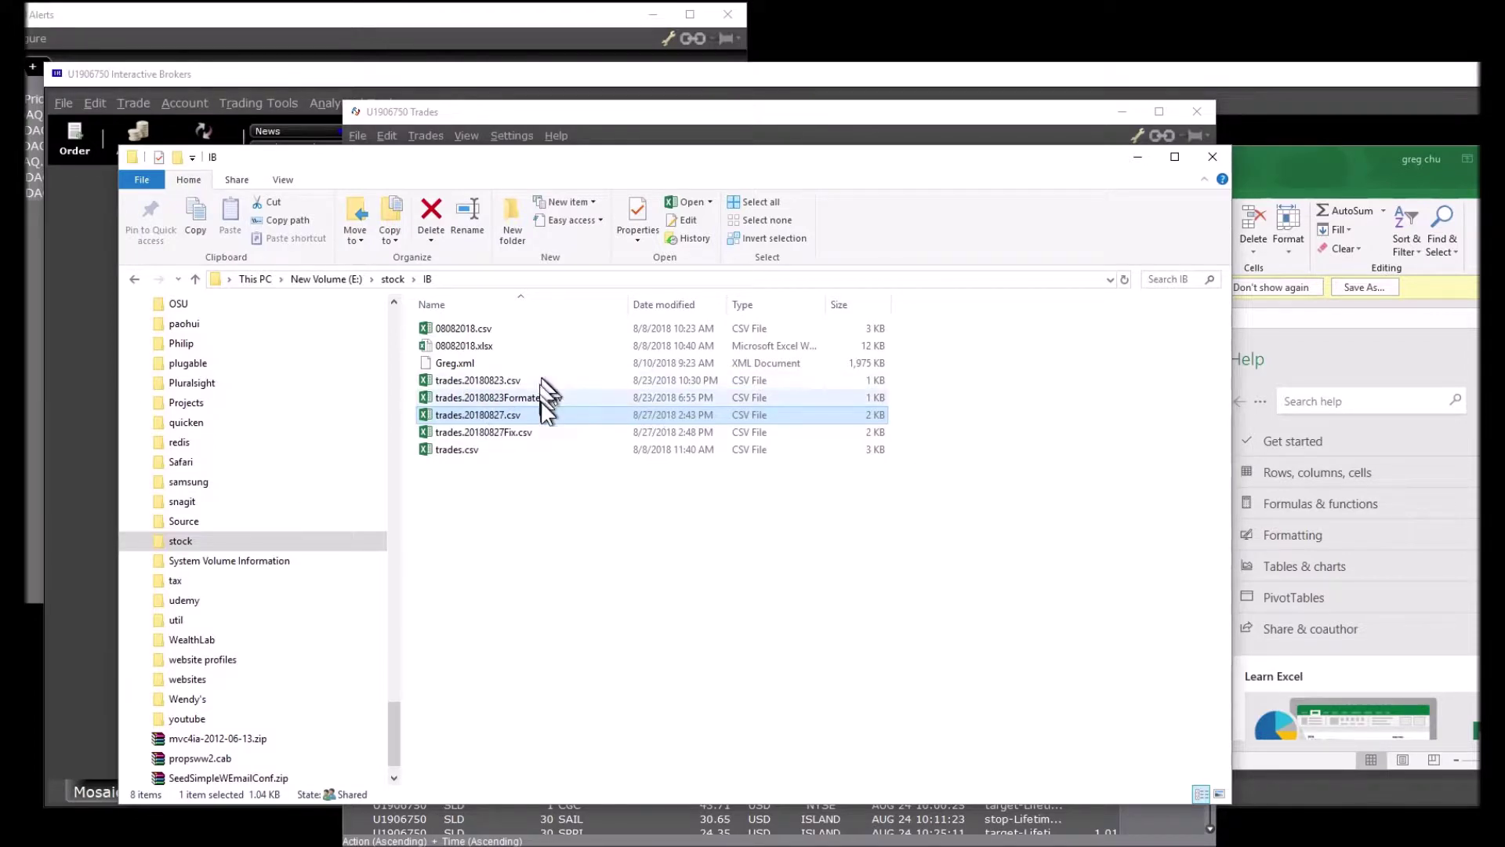
pyautogui.rightClick(530, 432)
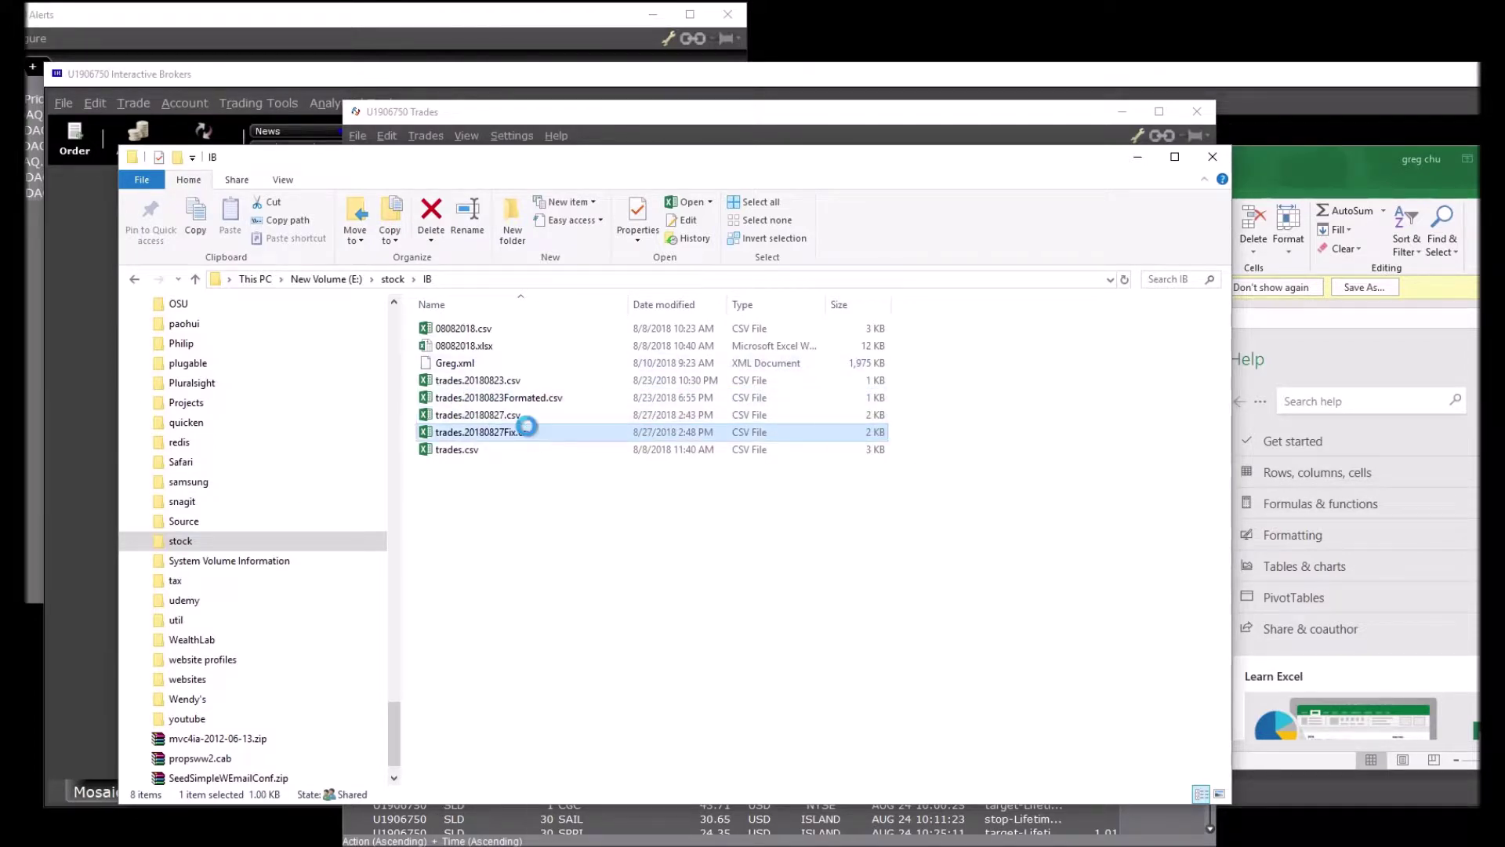
pyautogui.click(565, 418)
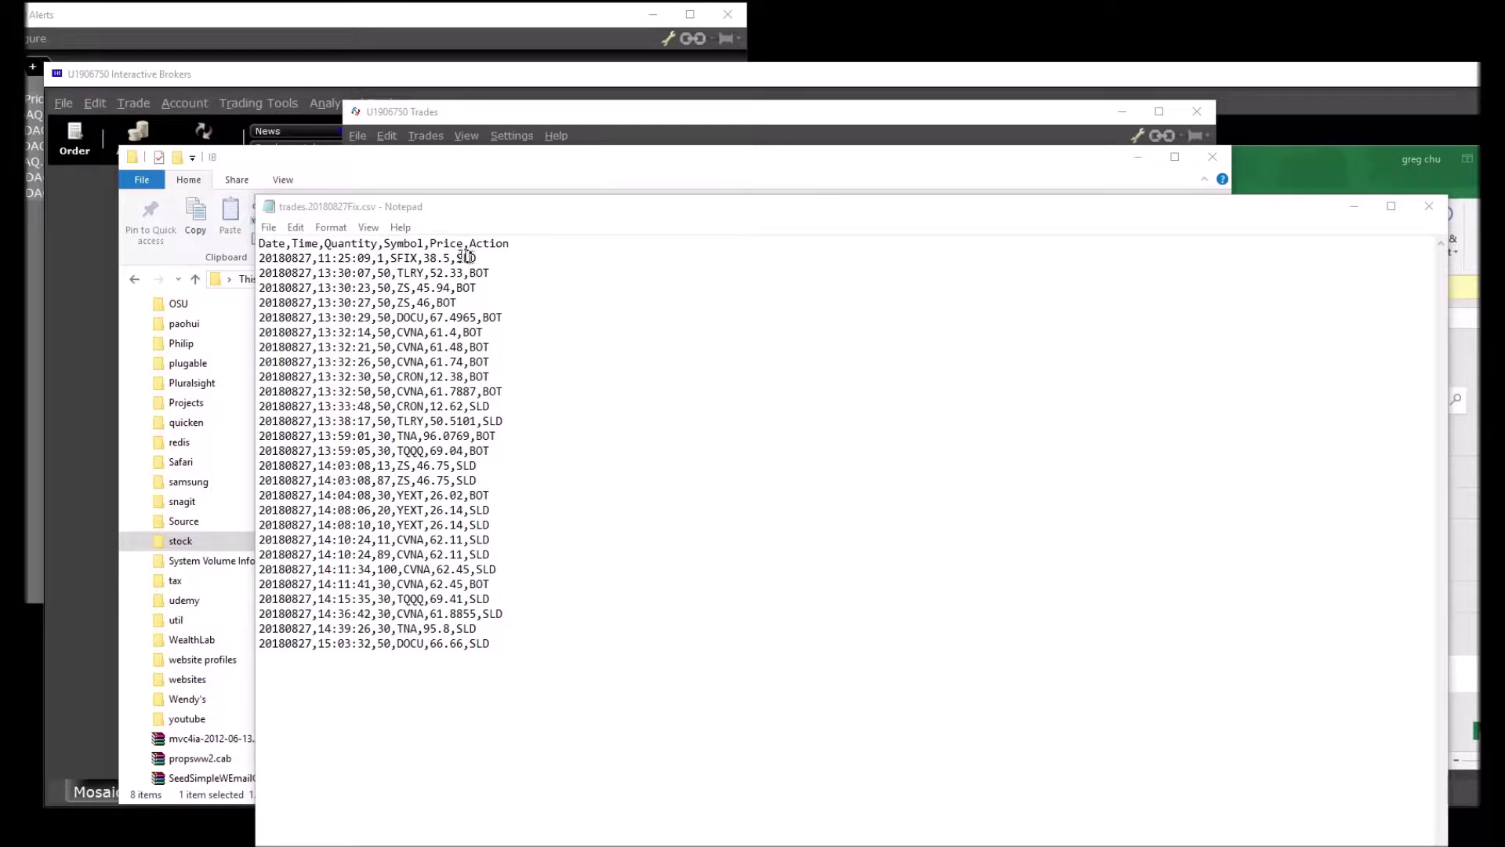
# Replace every occurrence of SLD with Sell in the text.
pyautogui.click(297, 228)
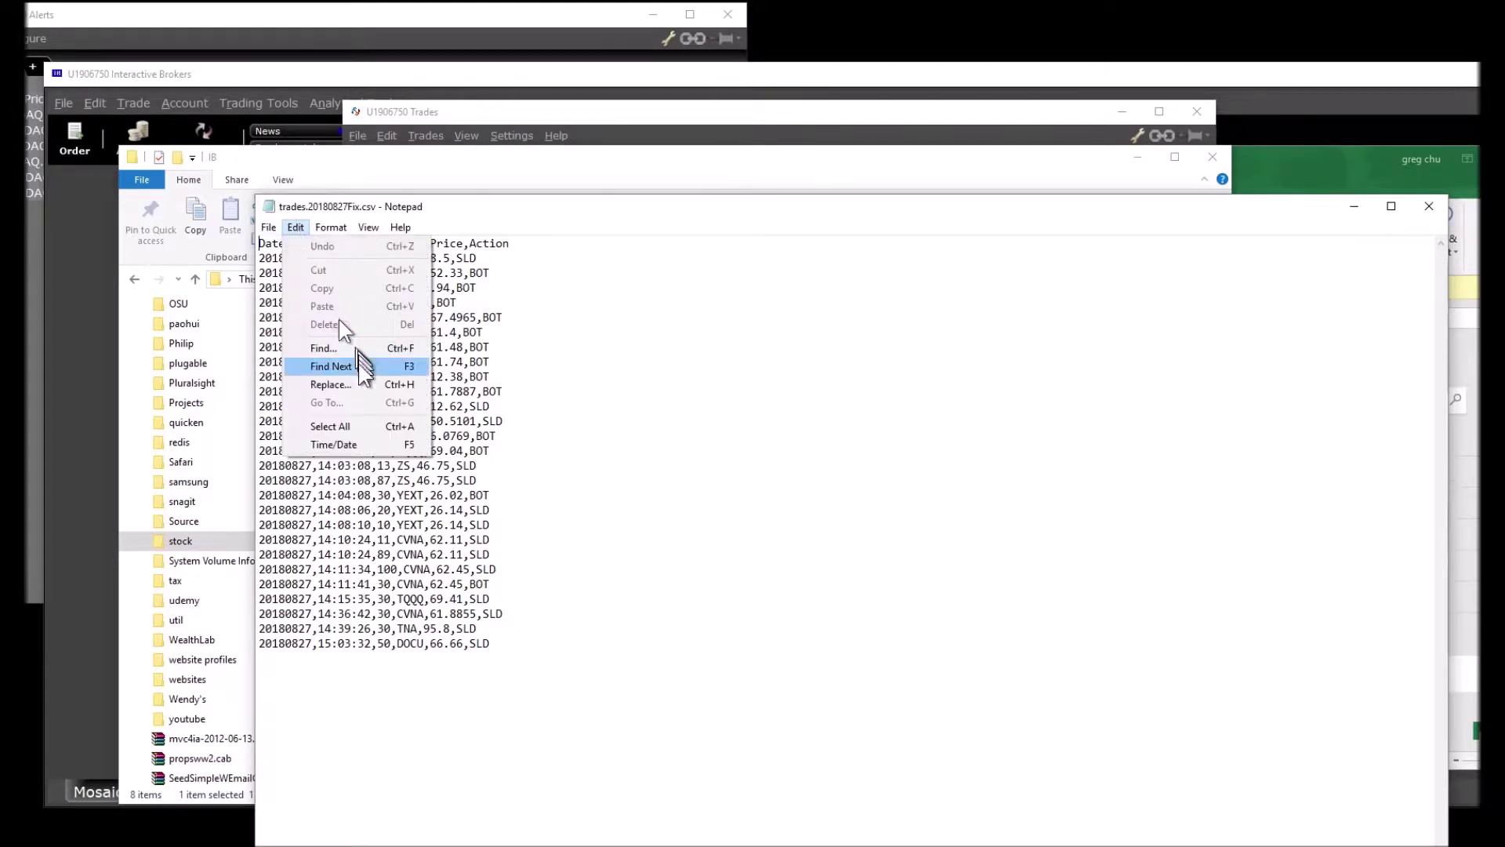
pyautogui.click(357, 385)
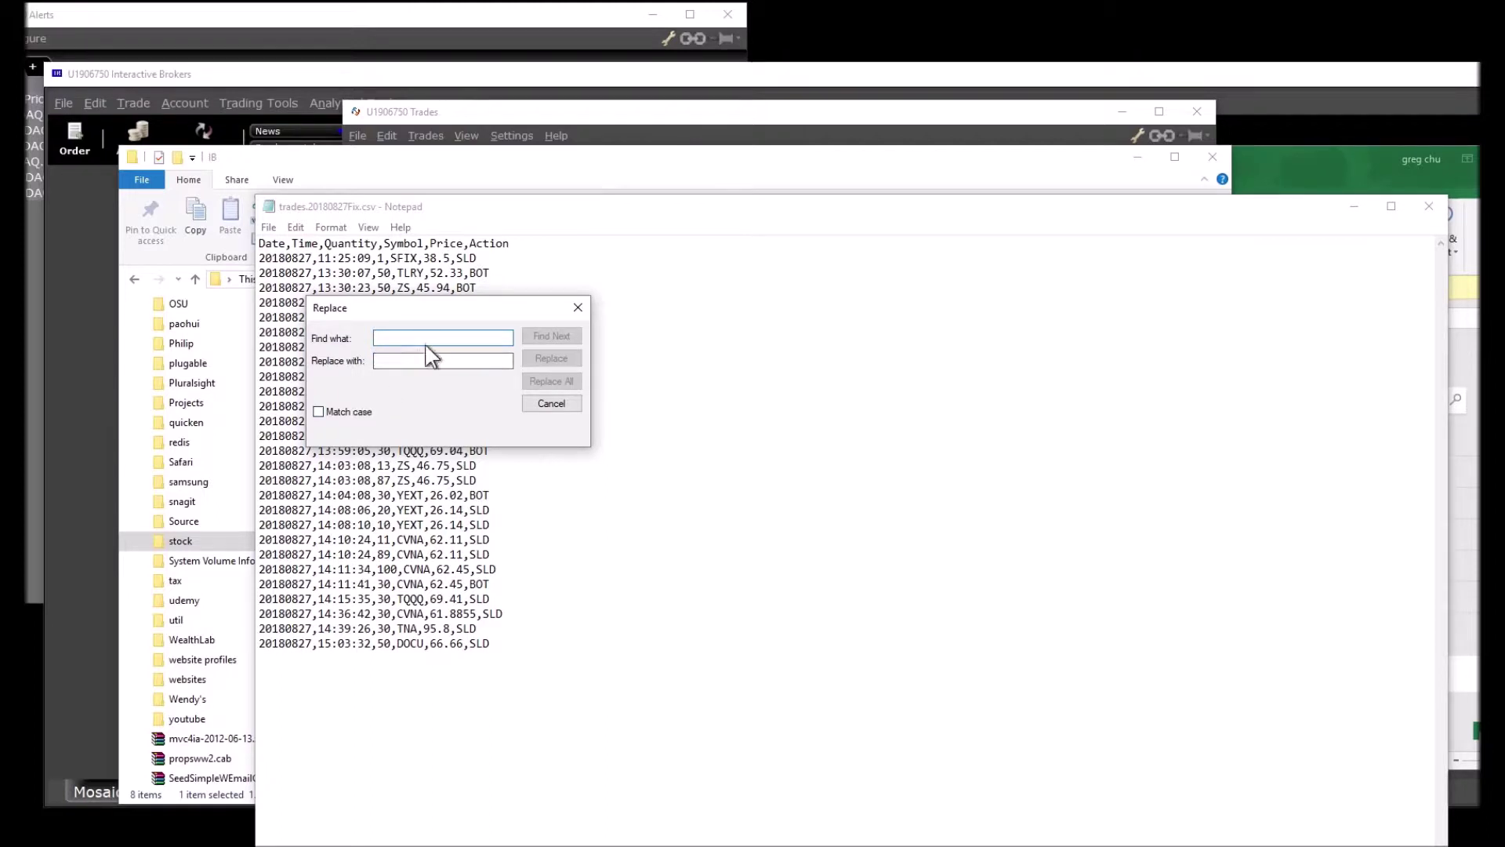
pyautogui.write('SLD')
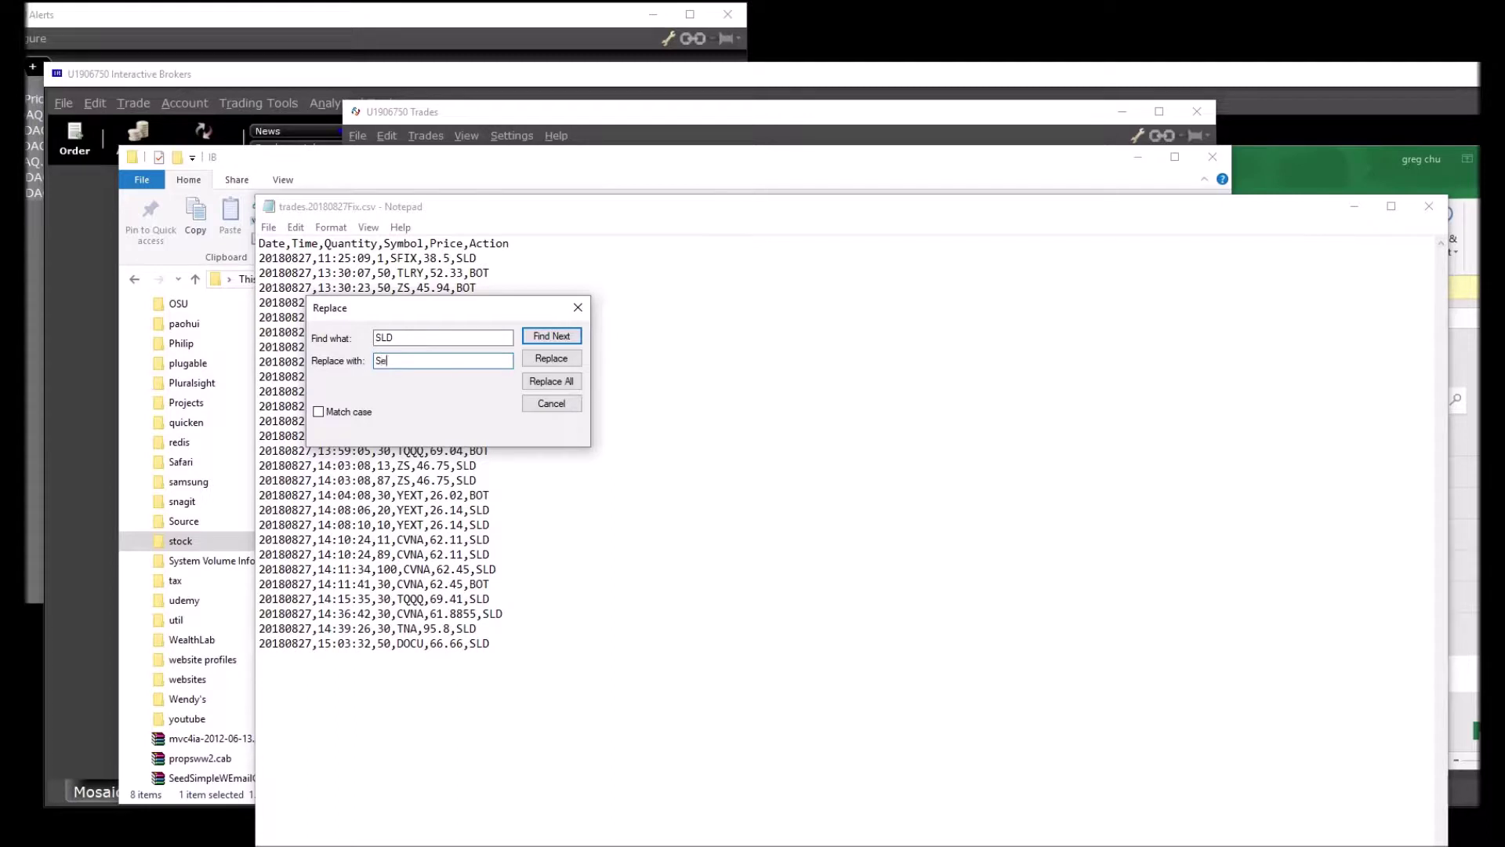
pyautogui.click(572, 380)
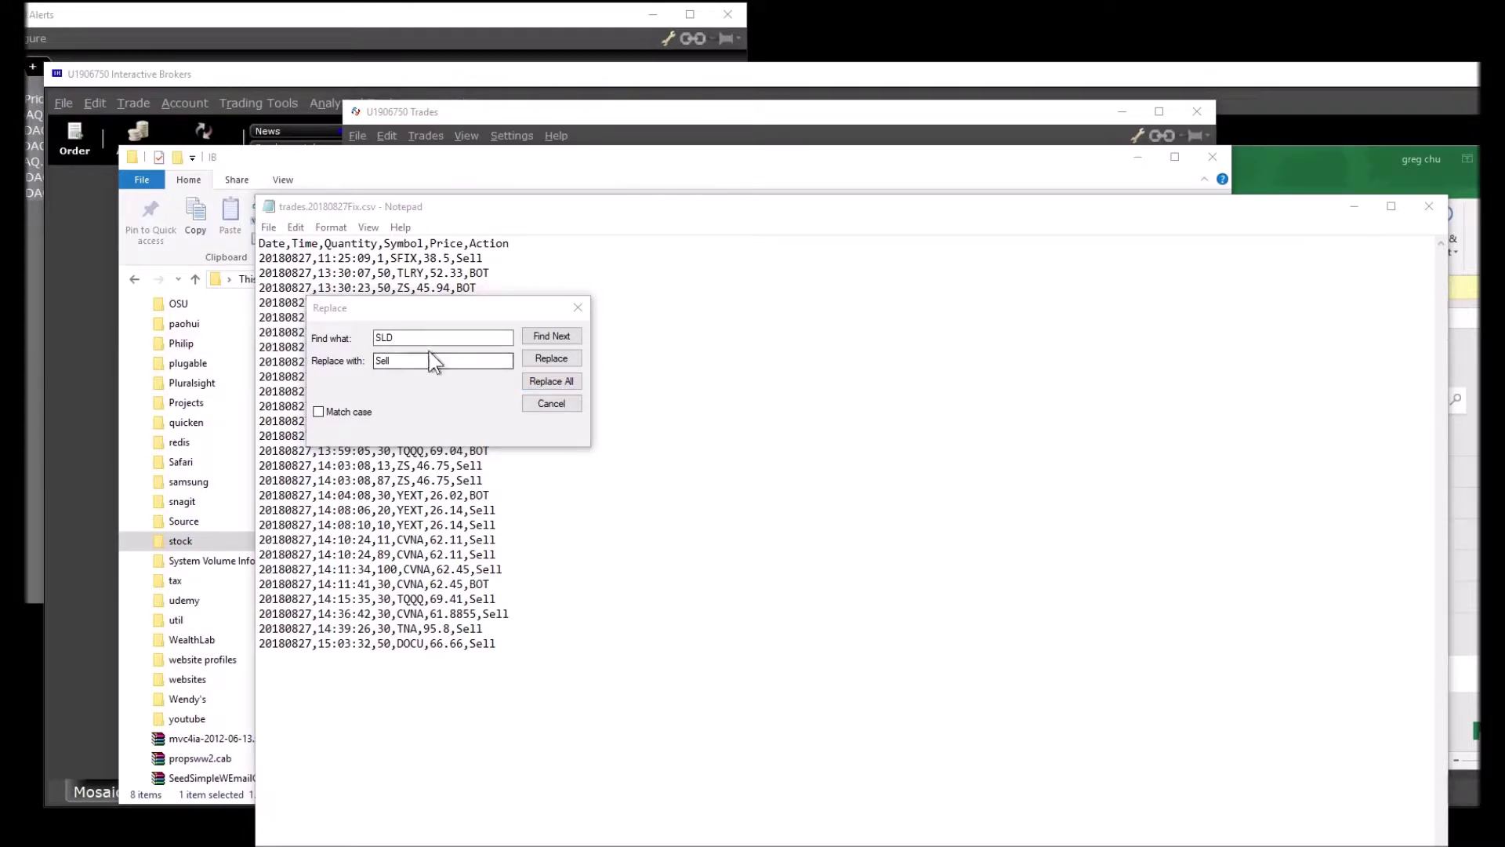
# Replace every occurrence of BOT with Buy in the text.
pyautogui.doubleClick(422, 333)
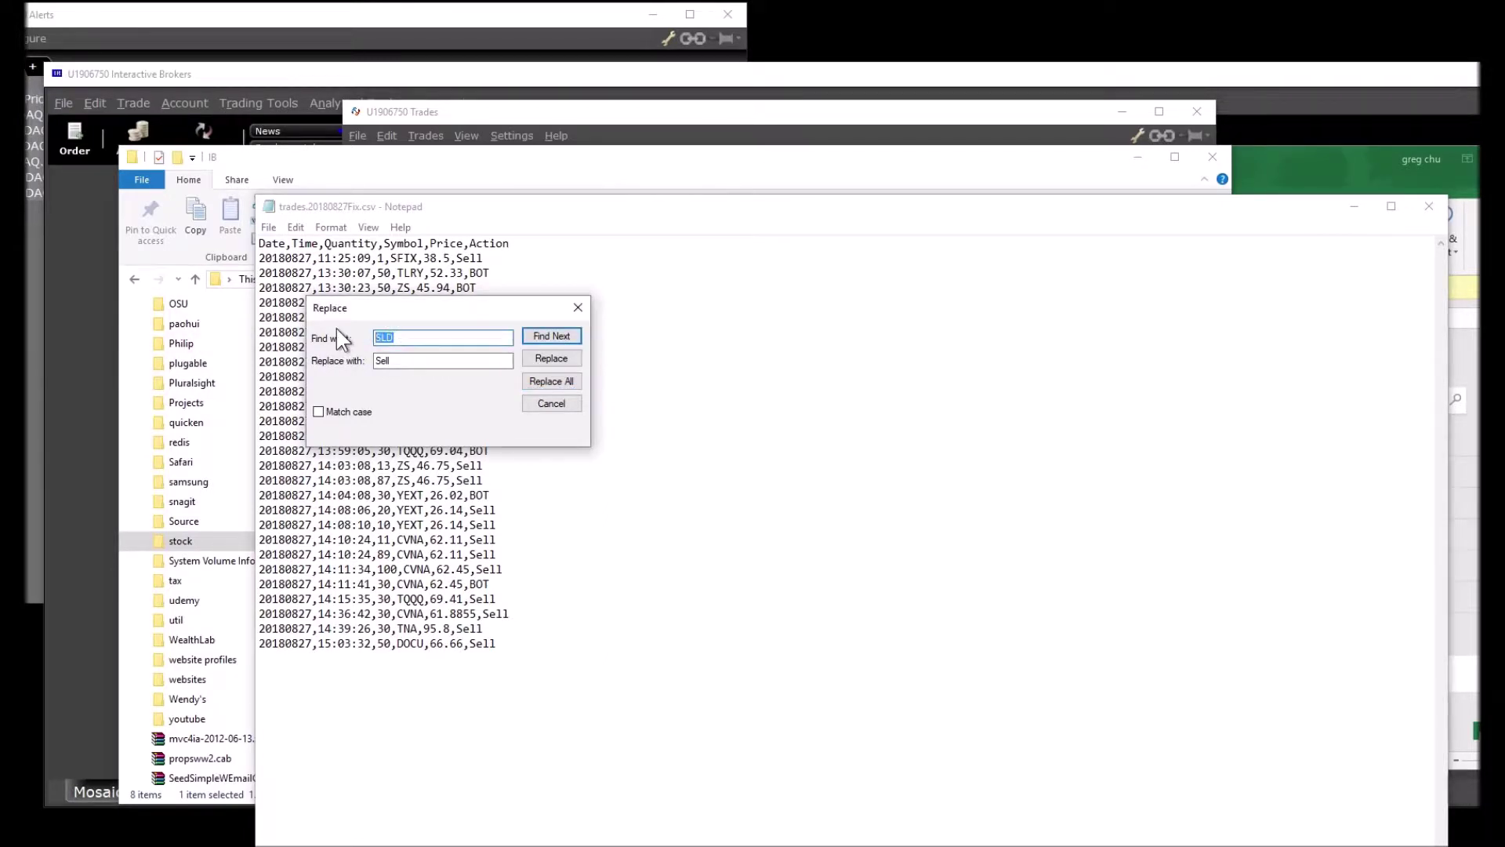
pyautogui.write('BOT')
pyautogui.press('Tab')
pyautogui.write('Bu')
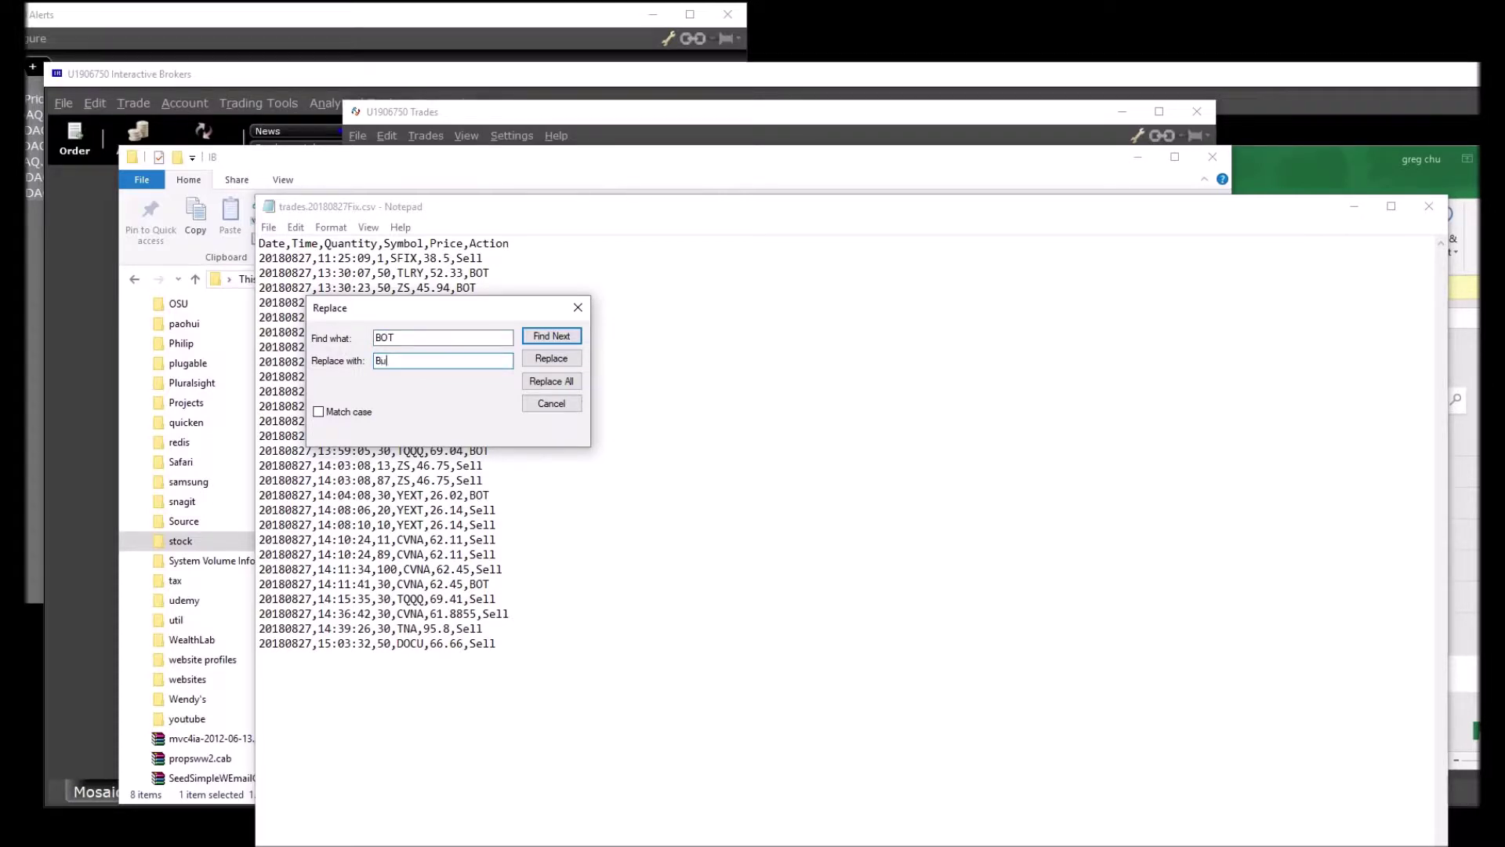
pyautogui.click(560, 380)
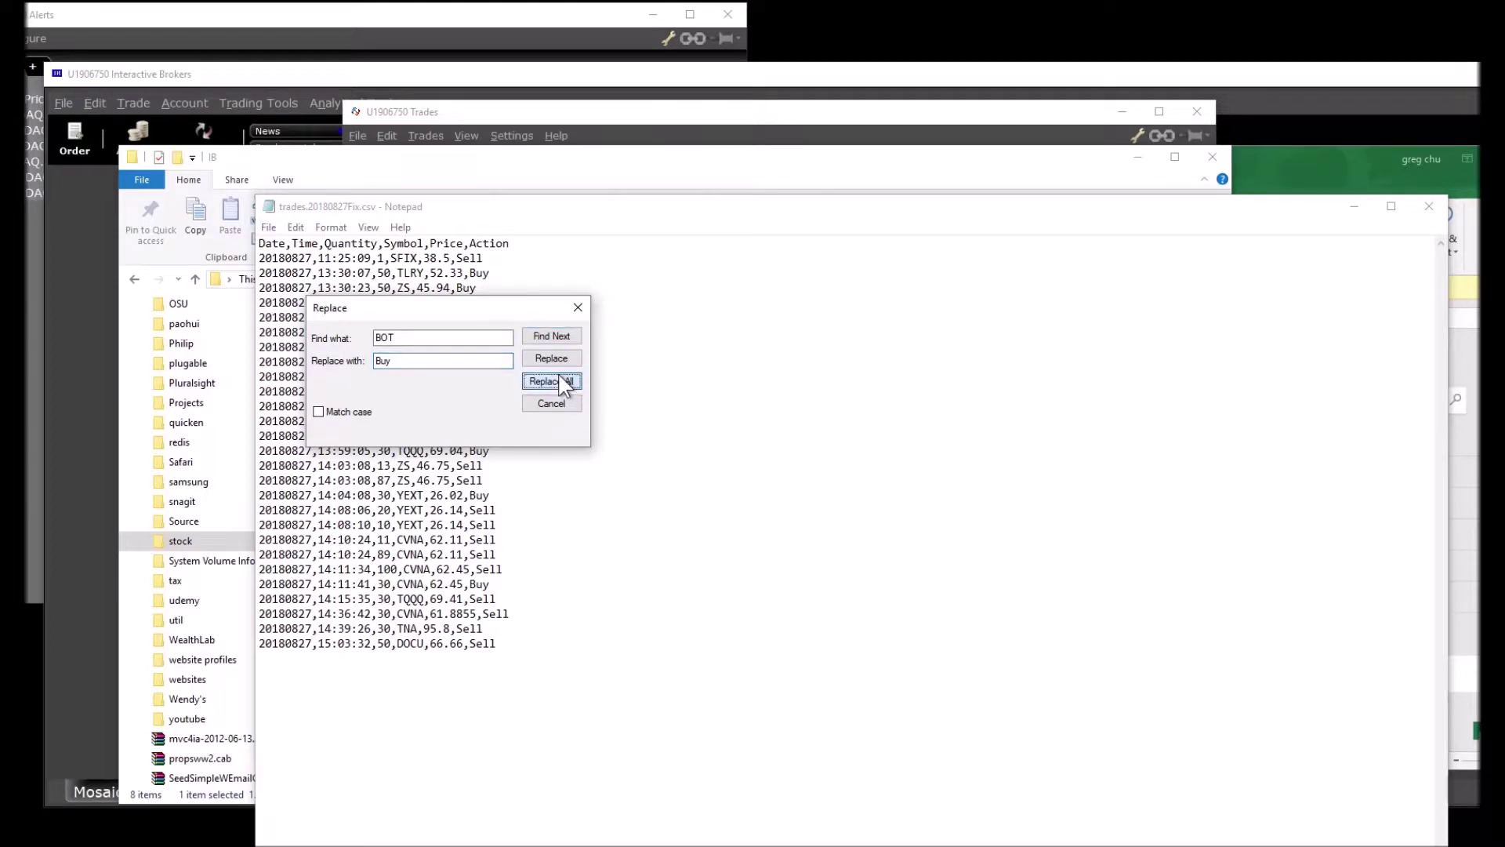
# Replace every 20180827 with 08/27/2018 and close the Replace dialog.
pyautogui.click(396, 329)
pyautogui.moveTo(396, 329); pyautogui.dragTo(330, 345)
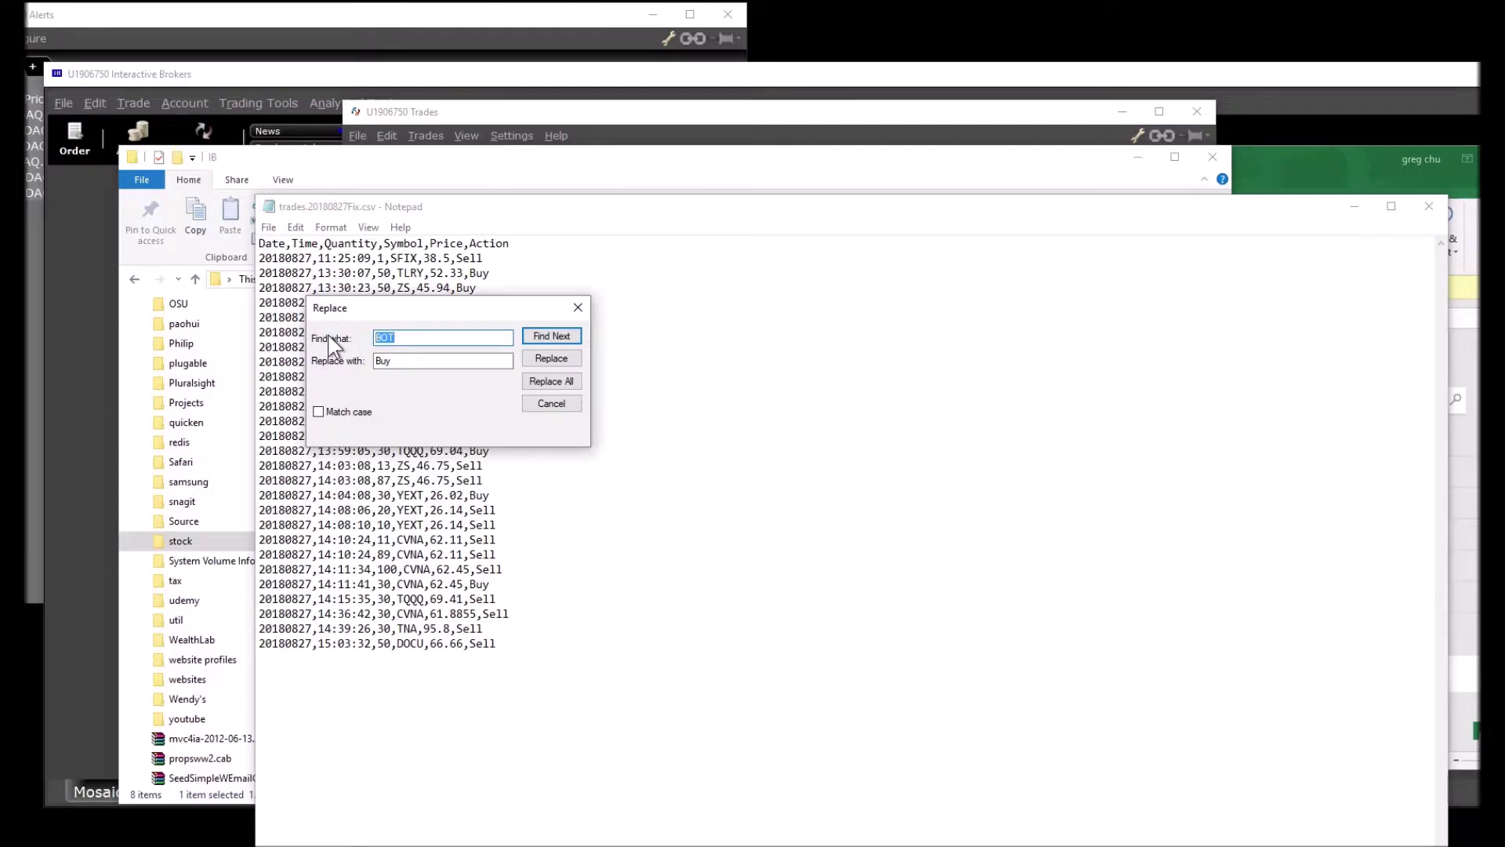
pyautogui.write('20180826')
pyautogui.press('BackSpace')
pyautogui.write('7')
pyautogui.press('Tab')
pyautogui.write('0')
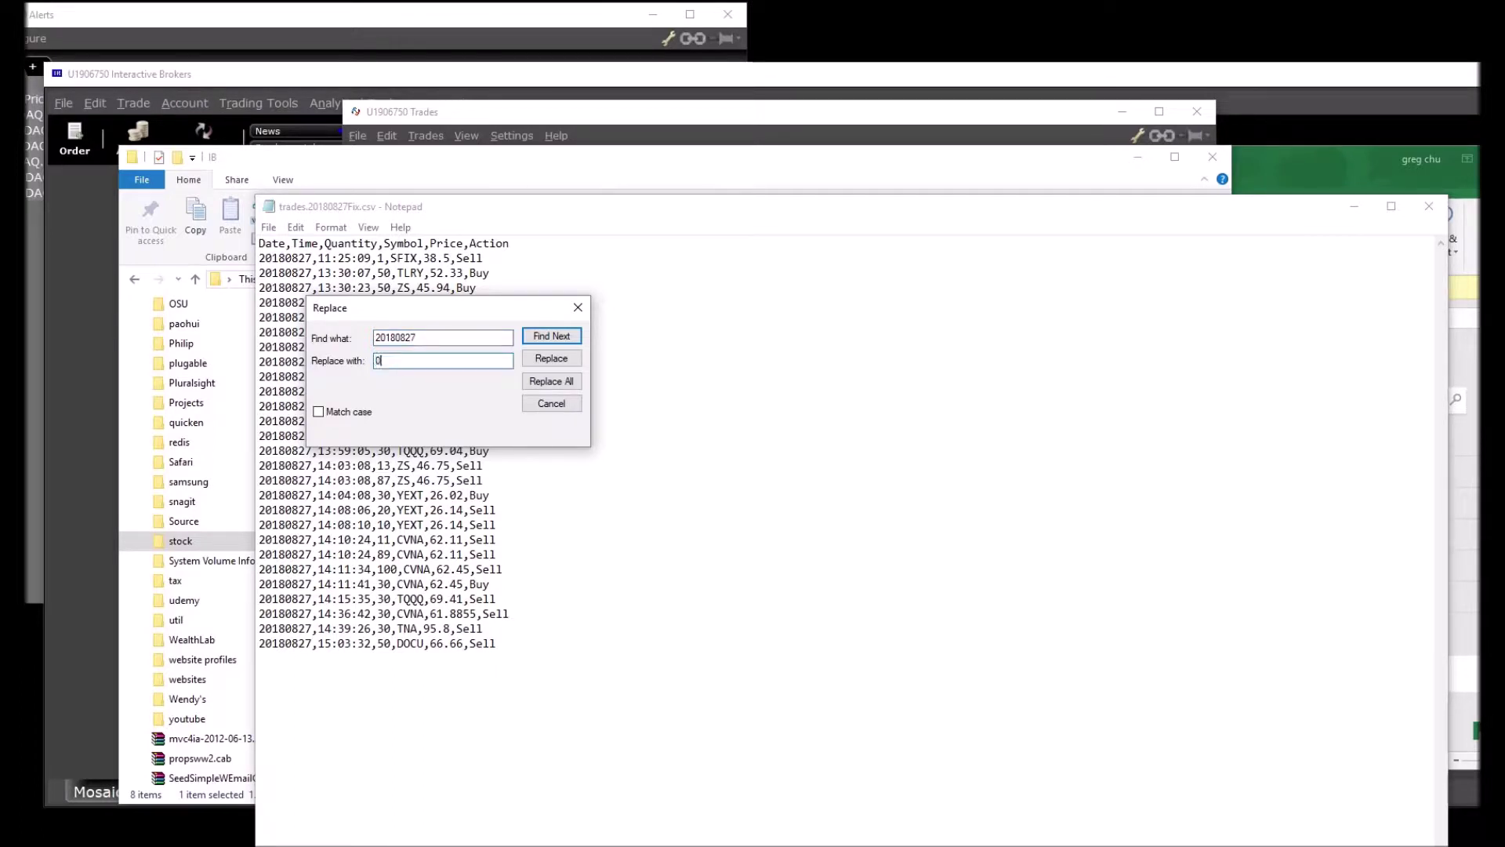
pyautogui.write('8/27/2018')
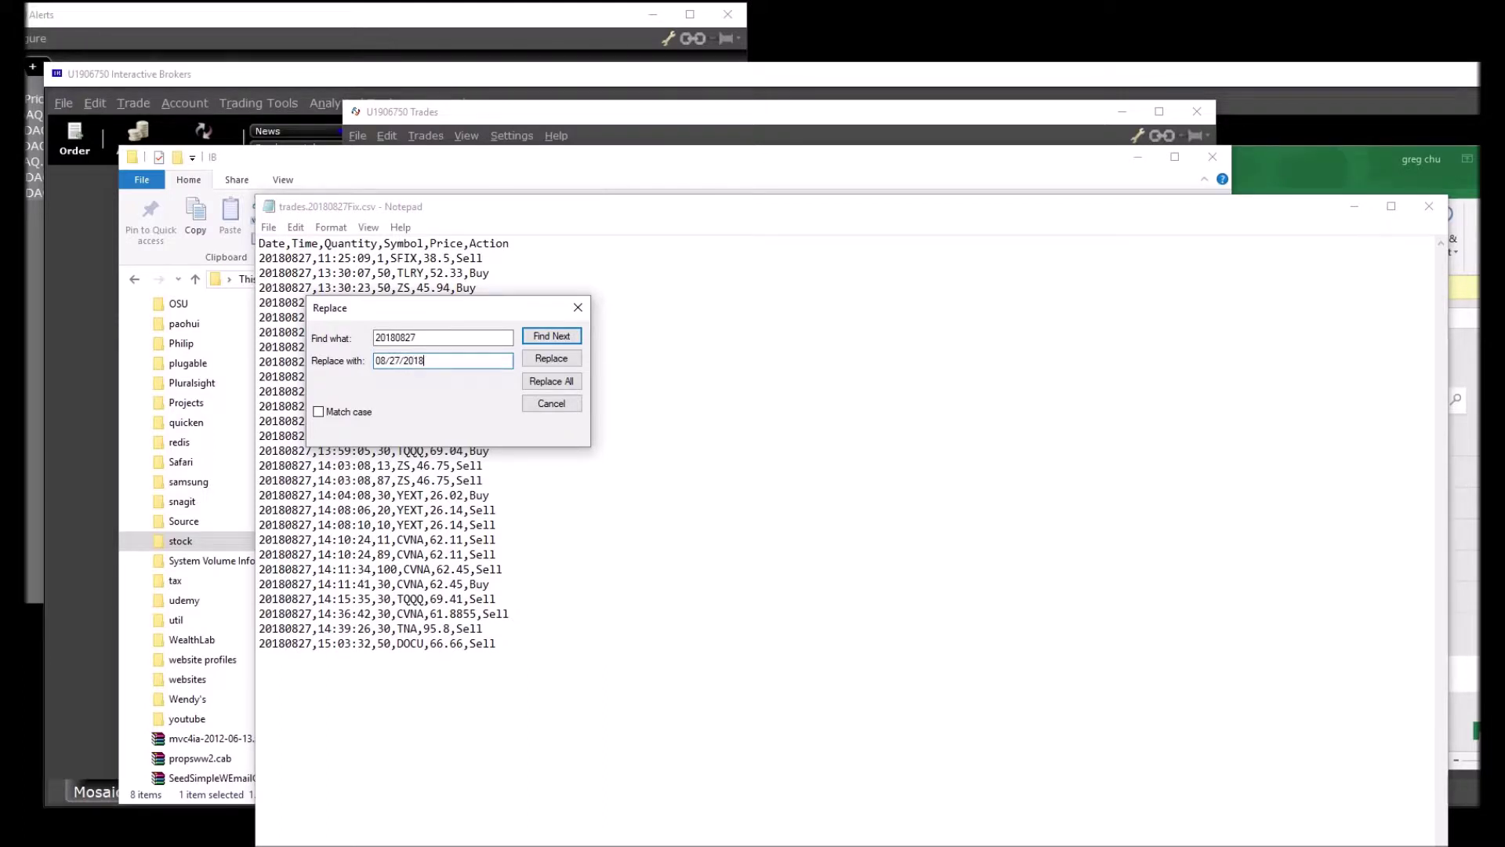
pyautogui.click(563, 387)
pyautogui.click(578, 307)
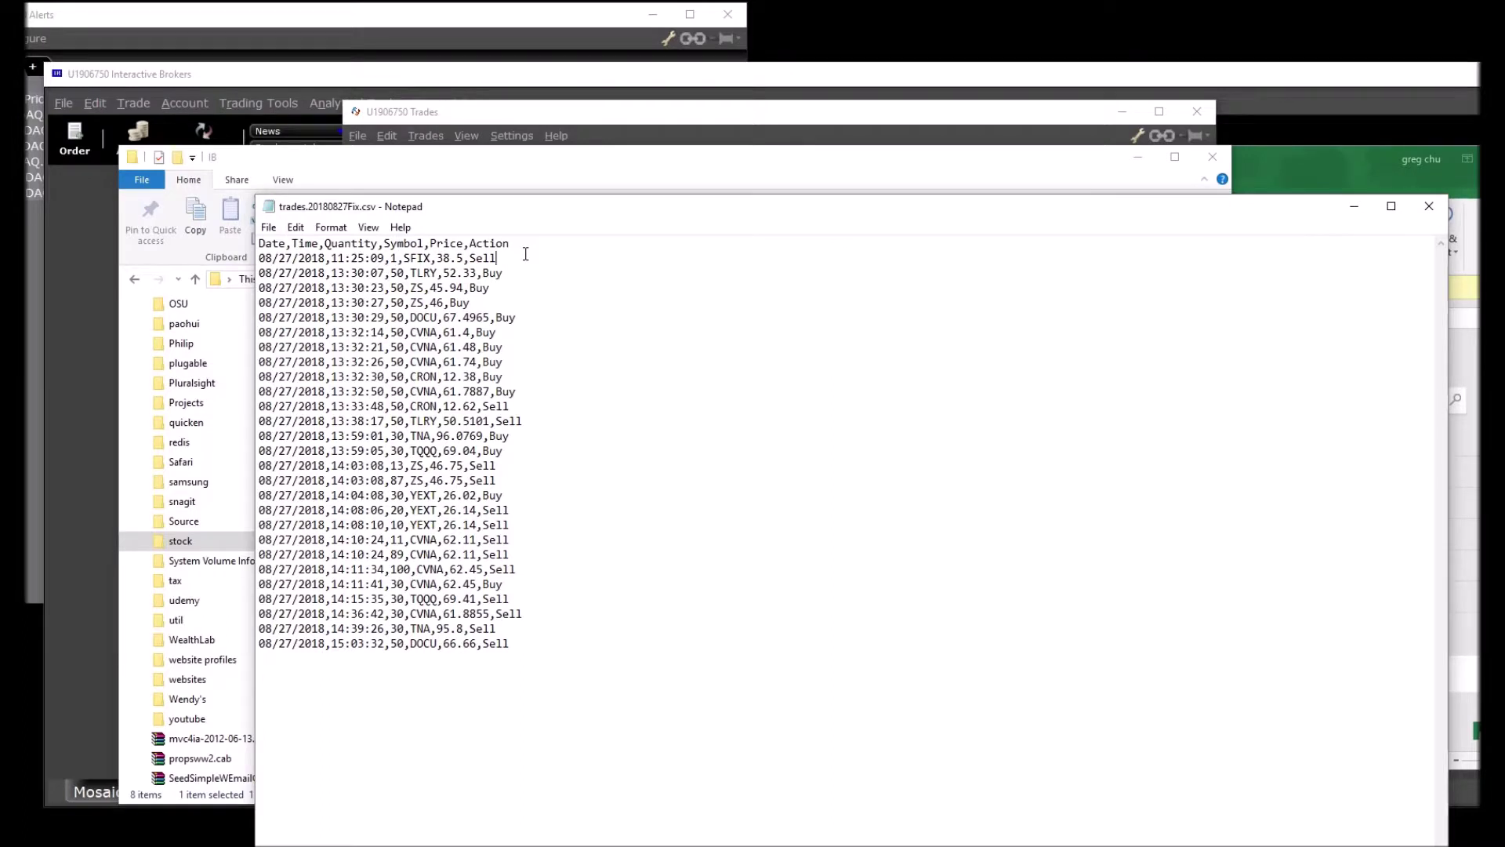
# Copy the entire reformatted trade text, including the header row, to the clipboard.
pyautogui.moveTo(261, 243); pyautogui.dragTo(567, 657)
pyautogui.rightClick(410, 497)
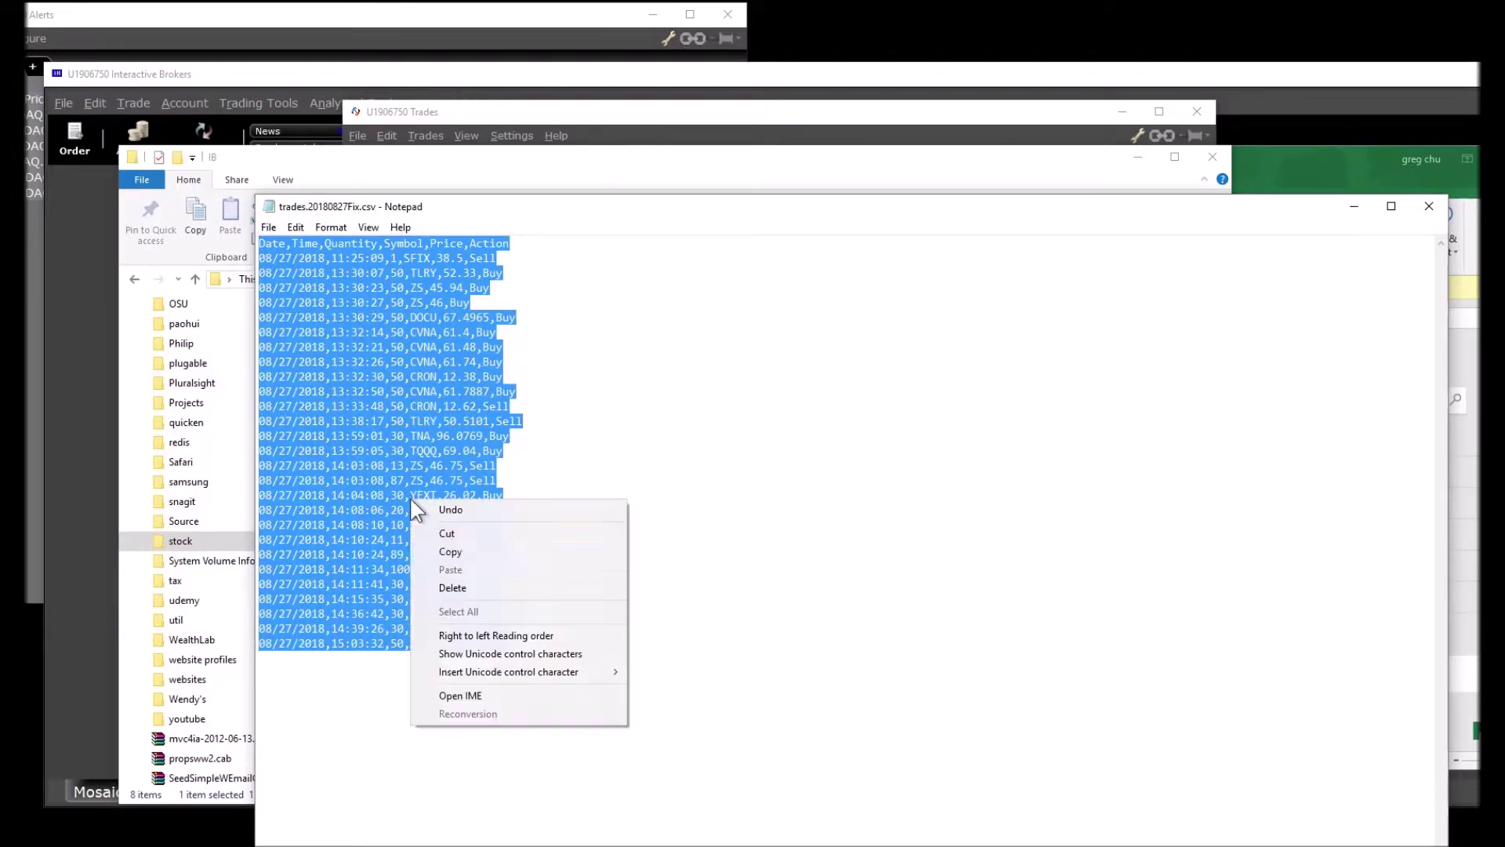
pyautogui.click(461, 551)
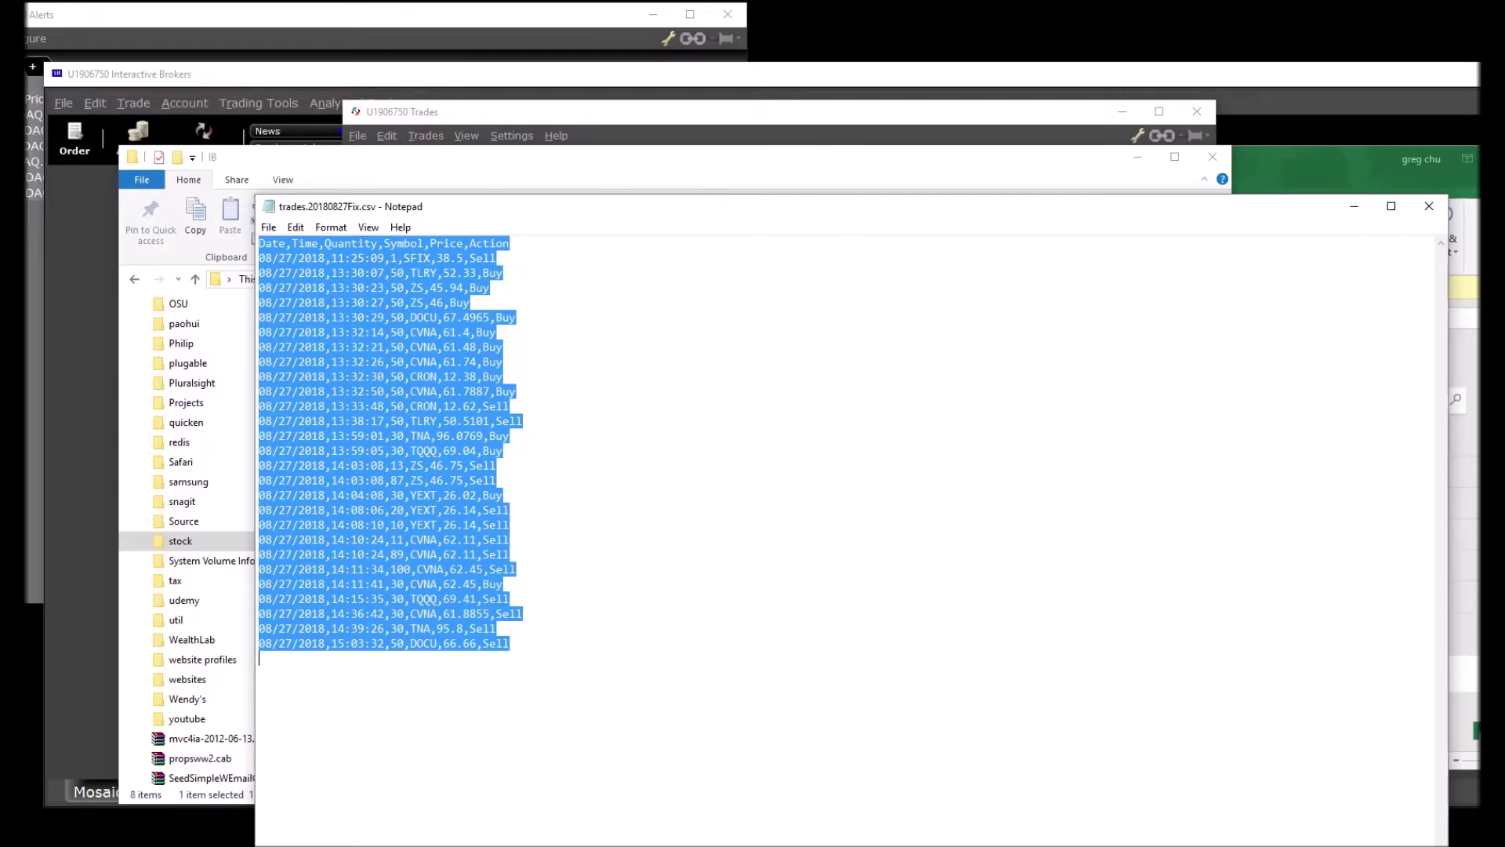
# Switch to Tradervue in the browser and open its trade import page.
pyautogui.hotkey('alt', 'Tab')
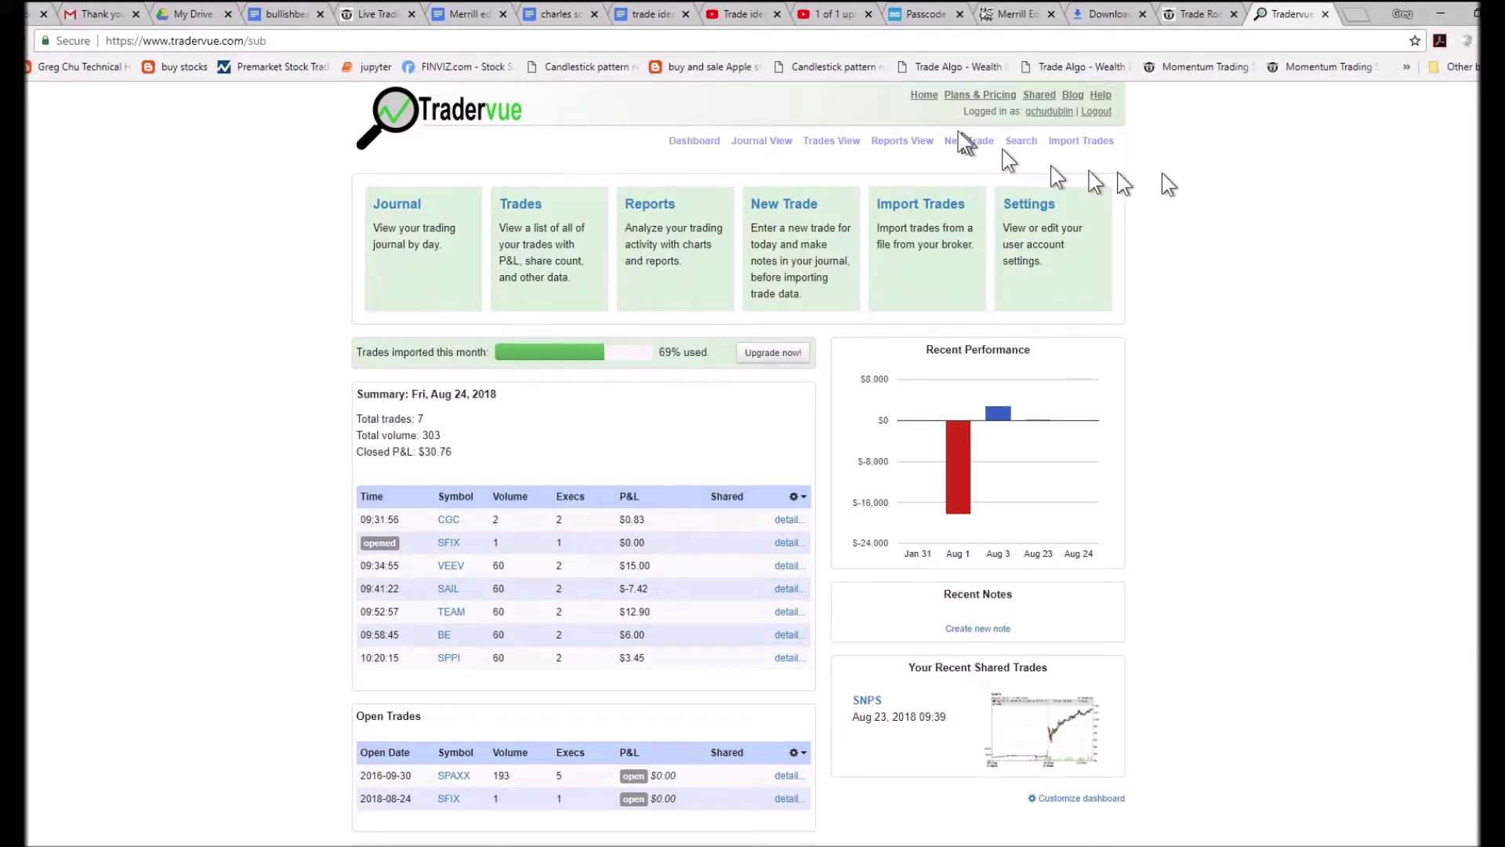
pyautogui.click(1090, 143)
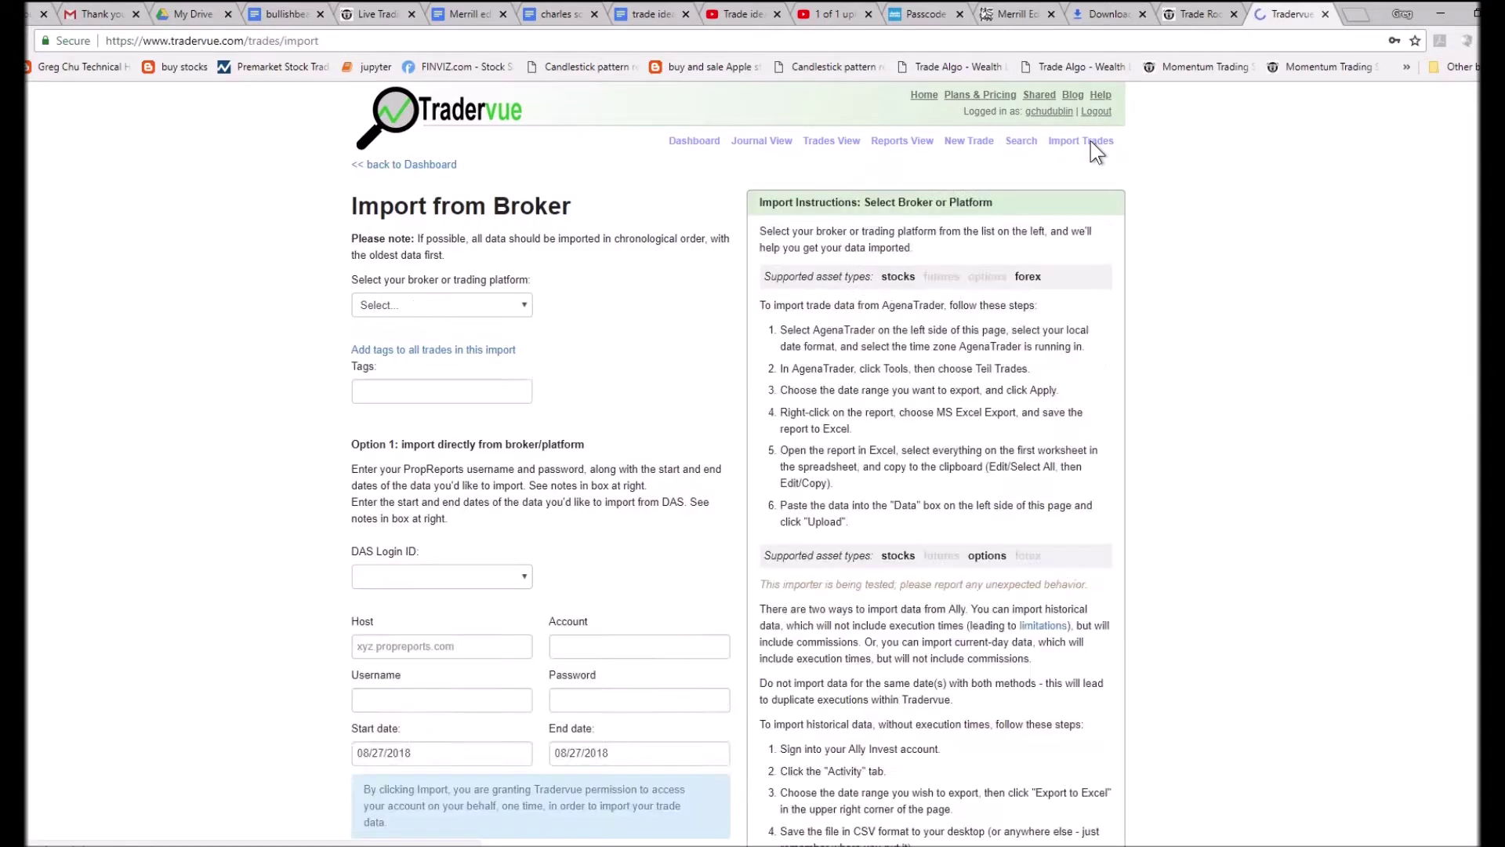
pyautogui.click(525, 306)
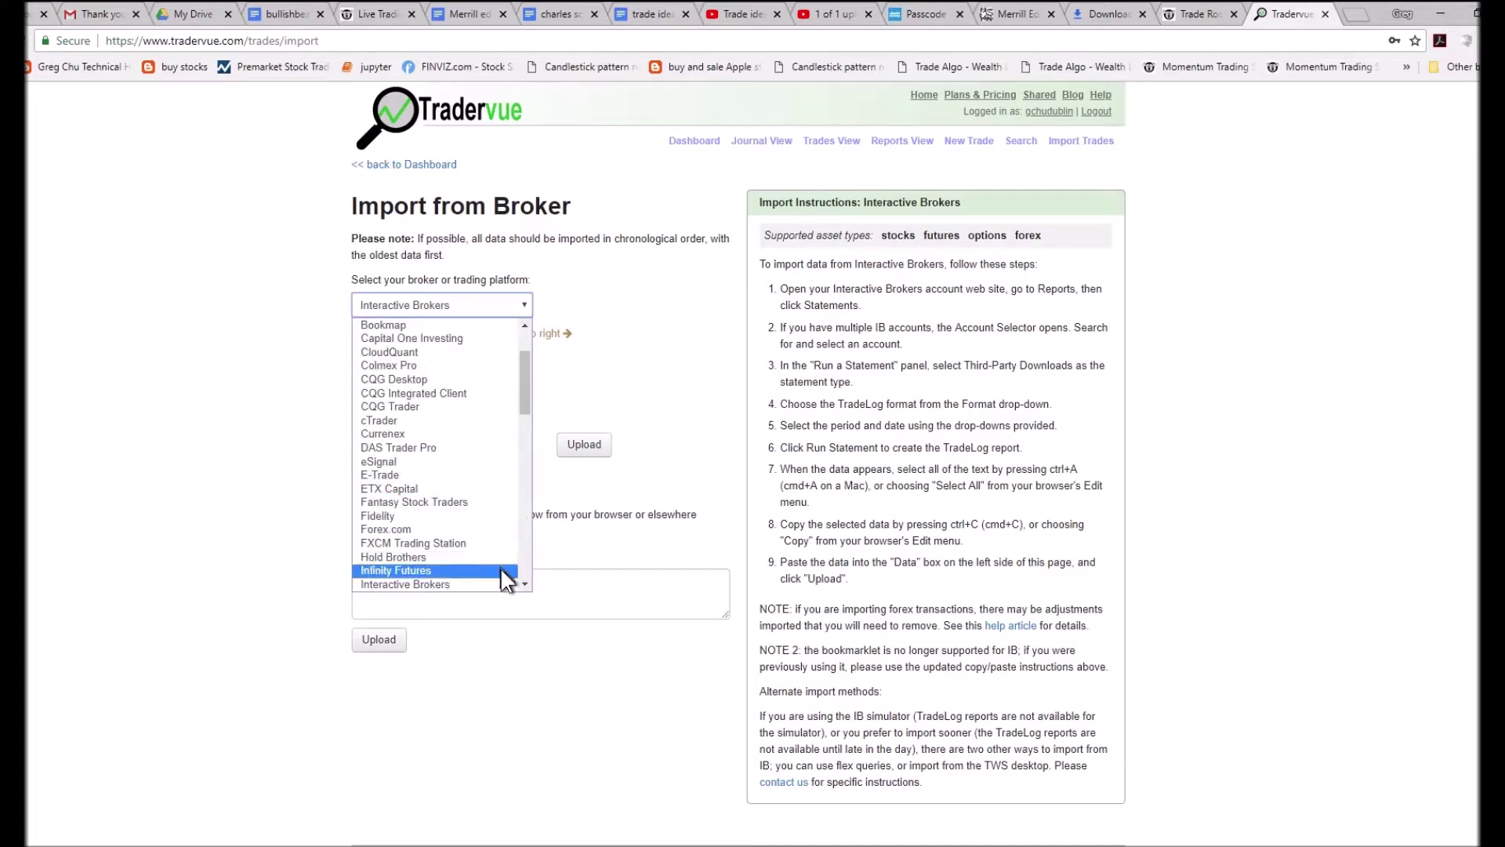
pyautogui.scroll(-5, 502, 554)
pyautogui.scroll(10, 501, 553)
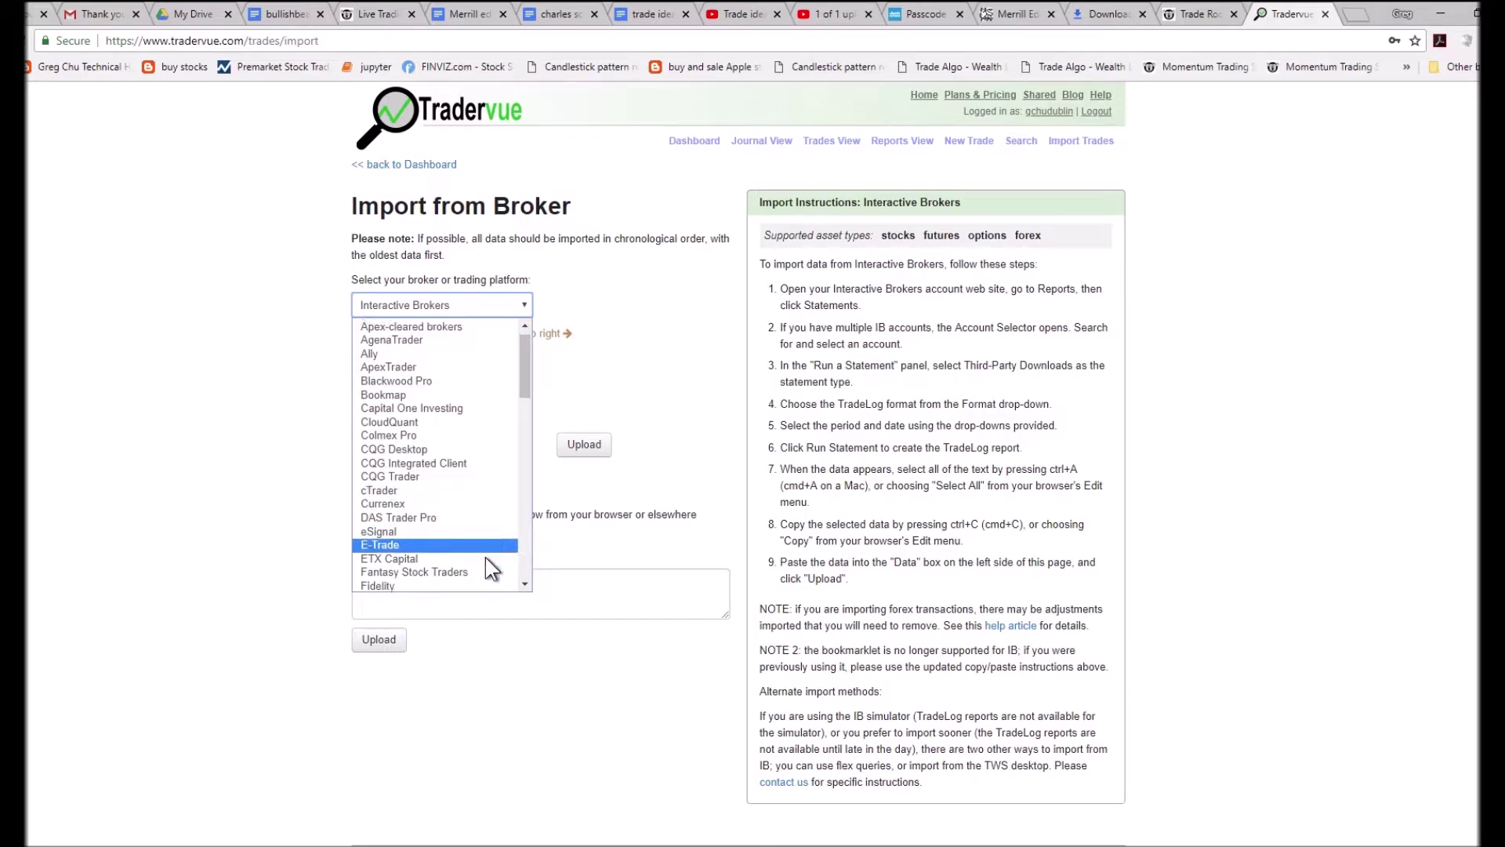
pyautogui.scroll(-5, 487, 557)
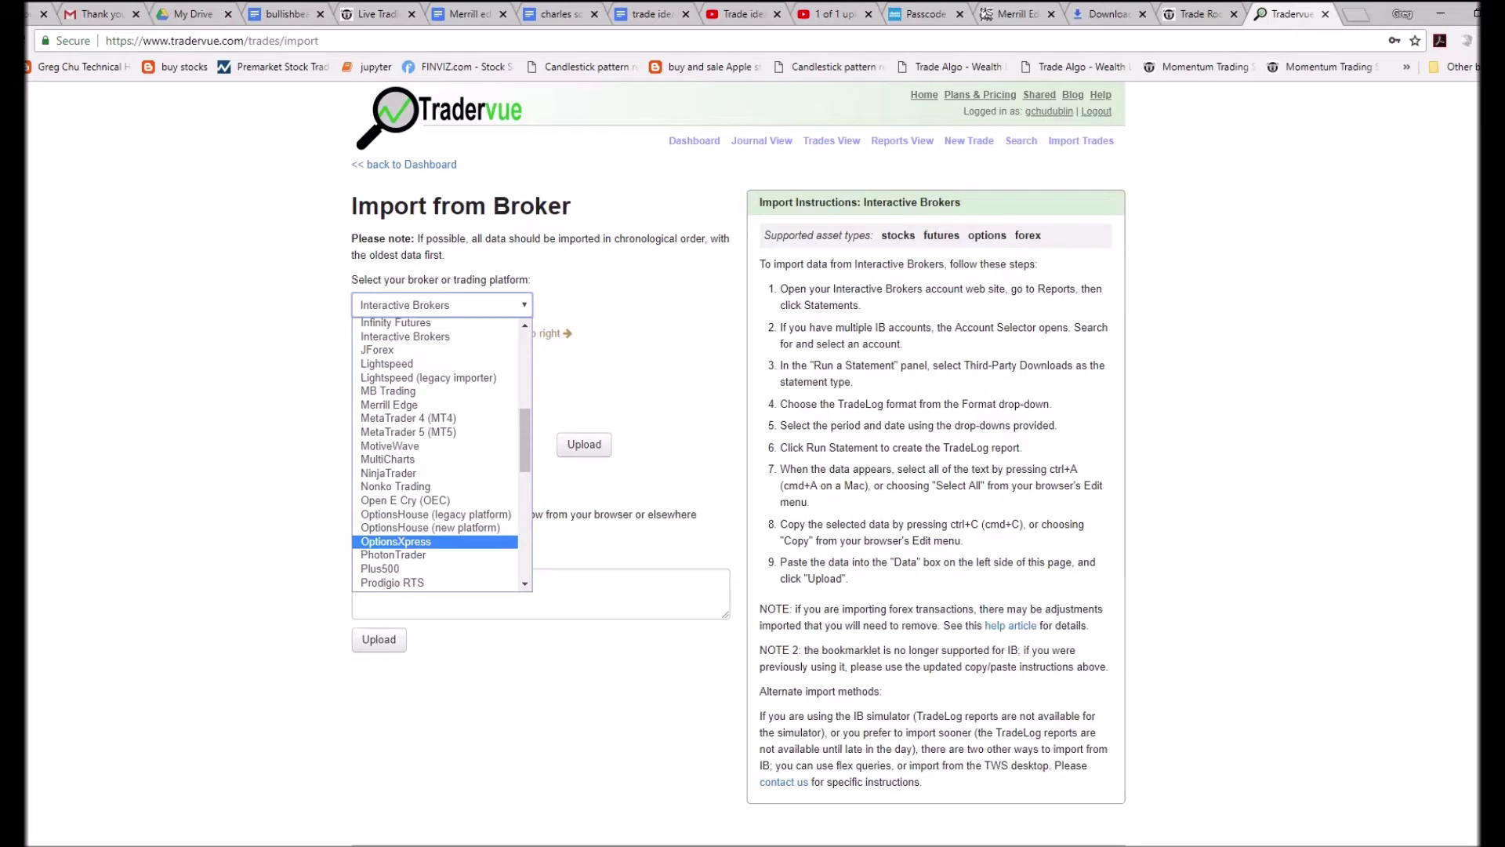
pyautogui.press('Escape')
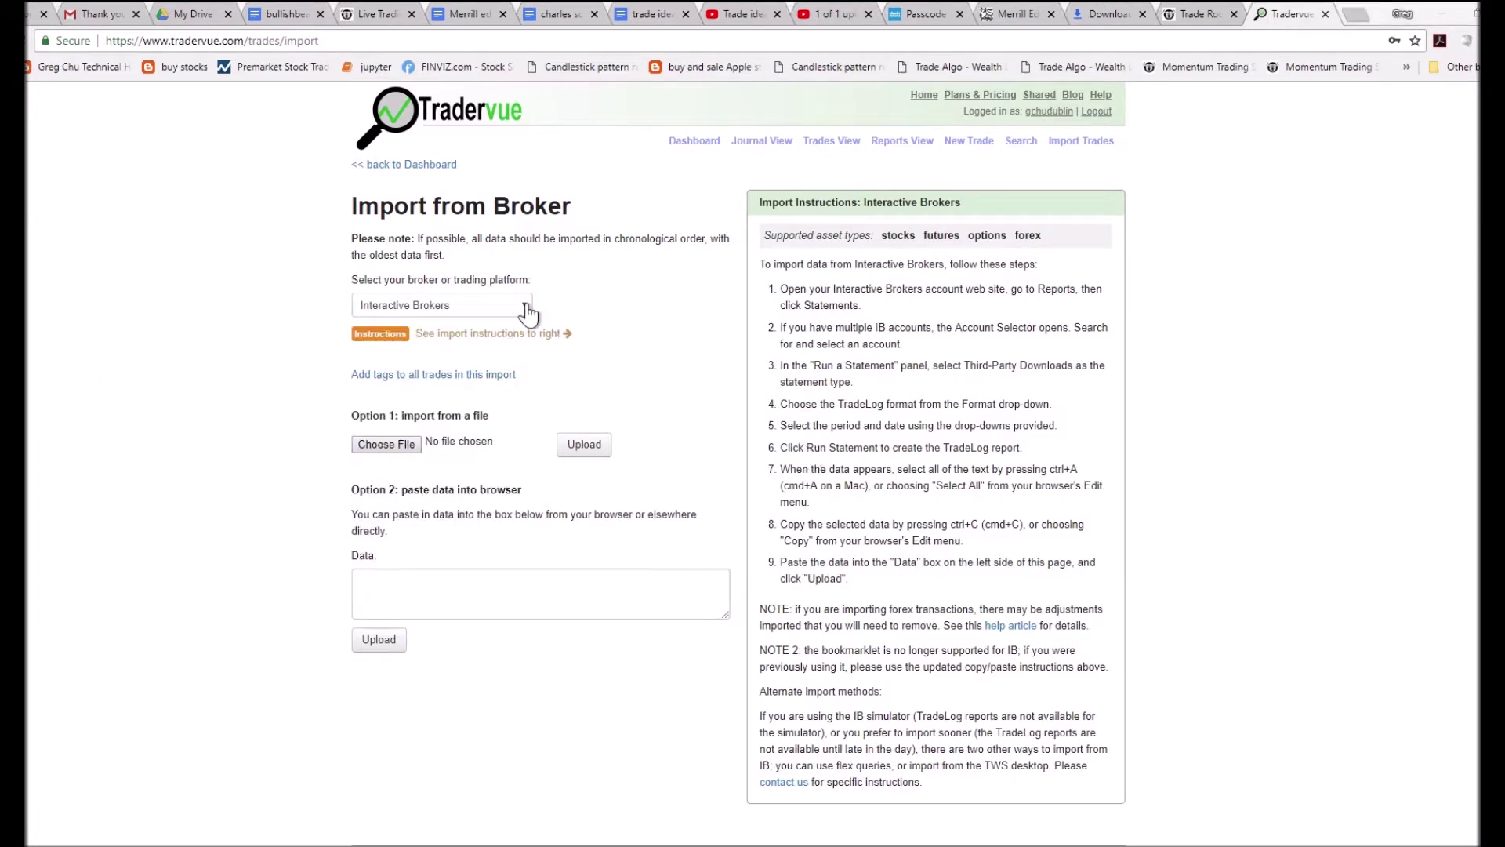
# Choose Generic Import Format as the broker or trading platform for the import.
pyautogui.click(523, 307)
pyautogui.moveTo(521, 369); pyautogui.dragTo(510, 560)
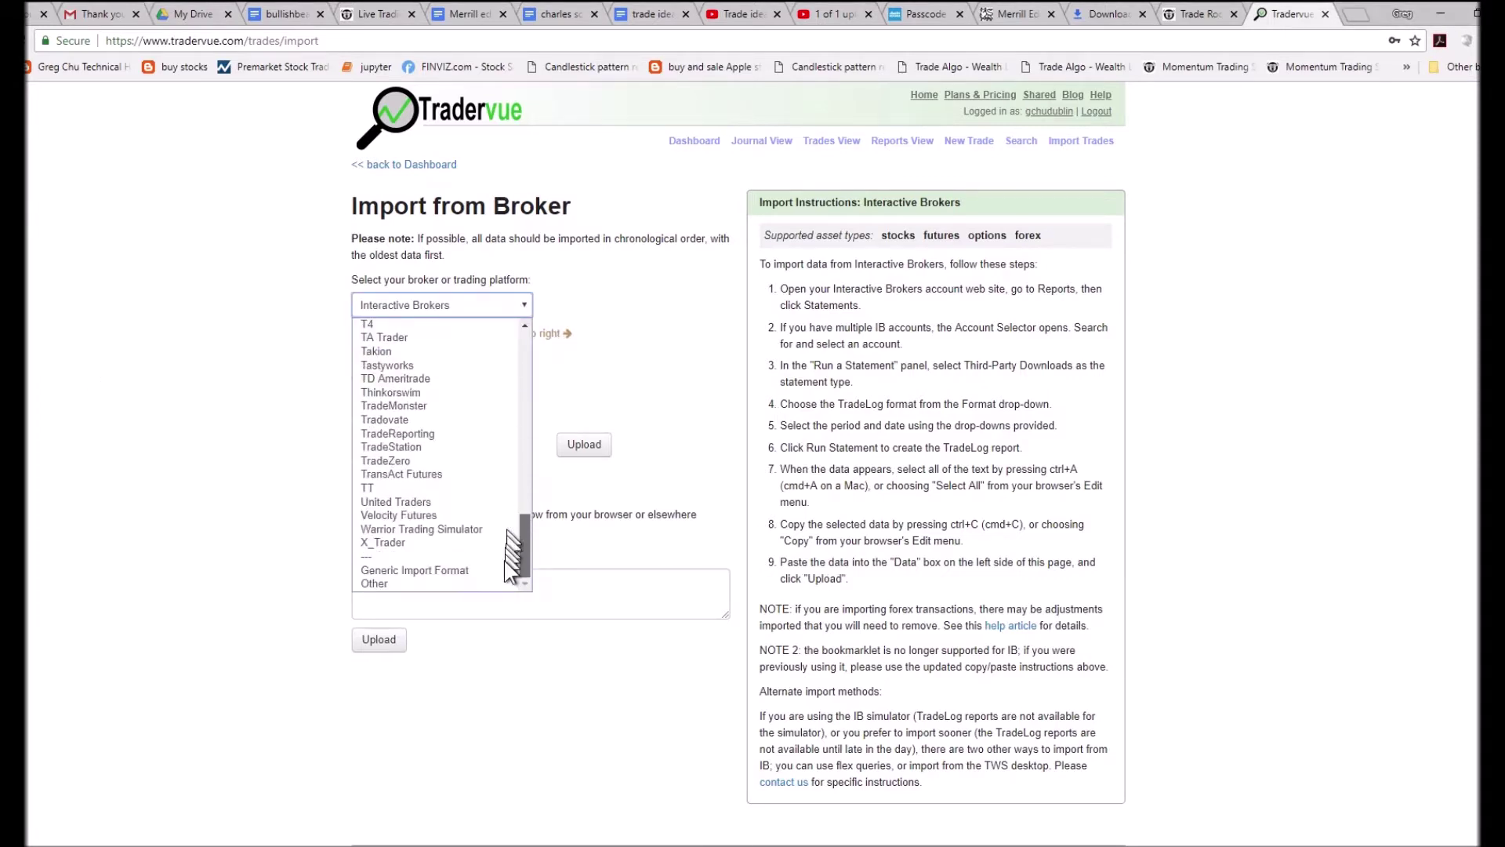
pyautogui.click(466, 571)
# Paste the copied trade text into the import's Data box and upload it.
pyautogui.click(467, 655)
pyautogui.hotkey('ctrl', 'v')
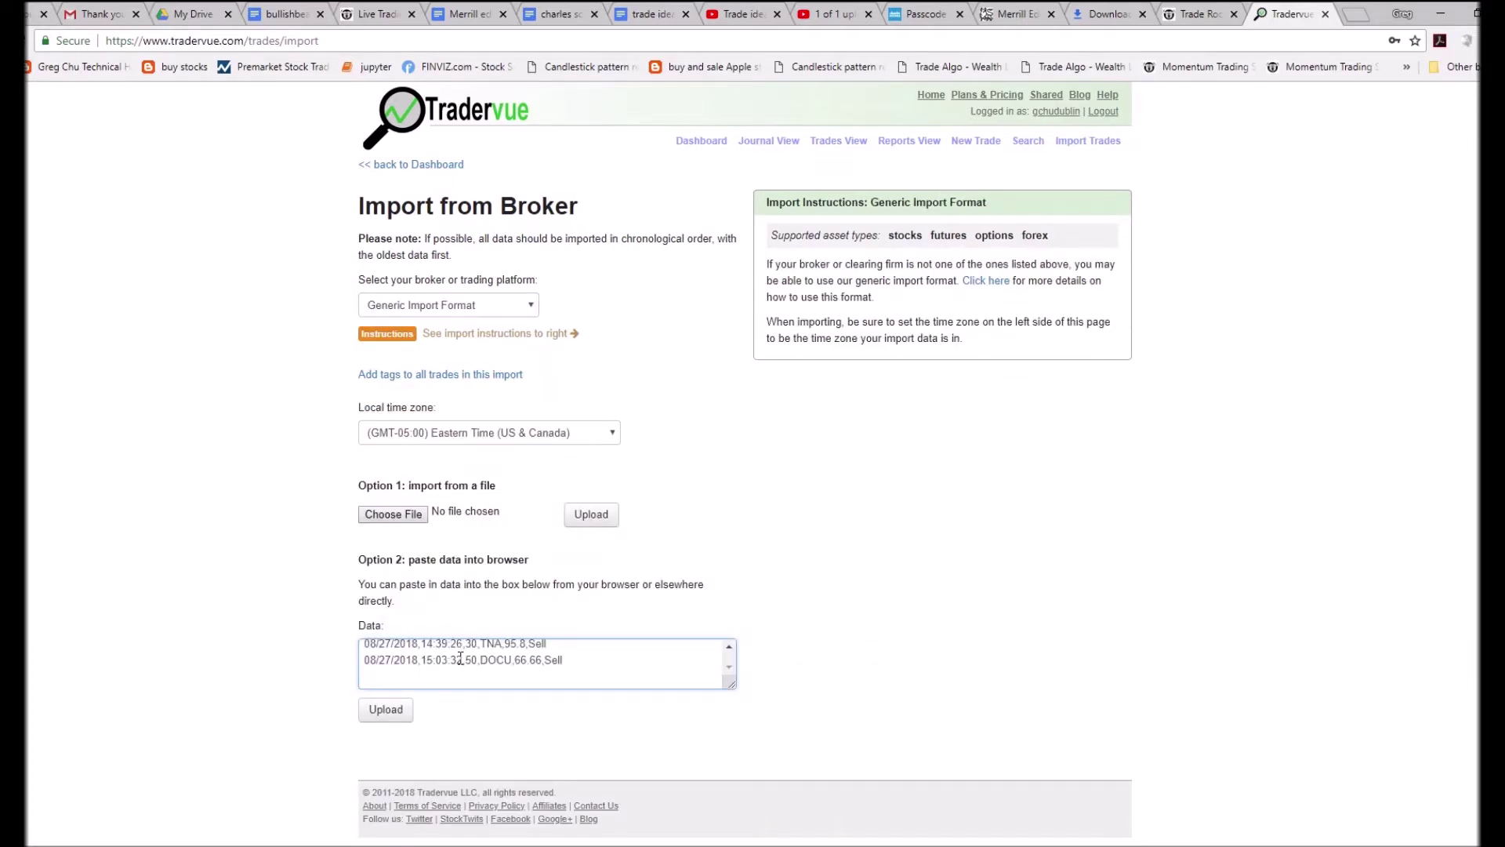
pyautogui.click(389, 710)
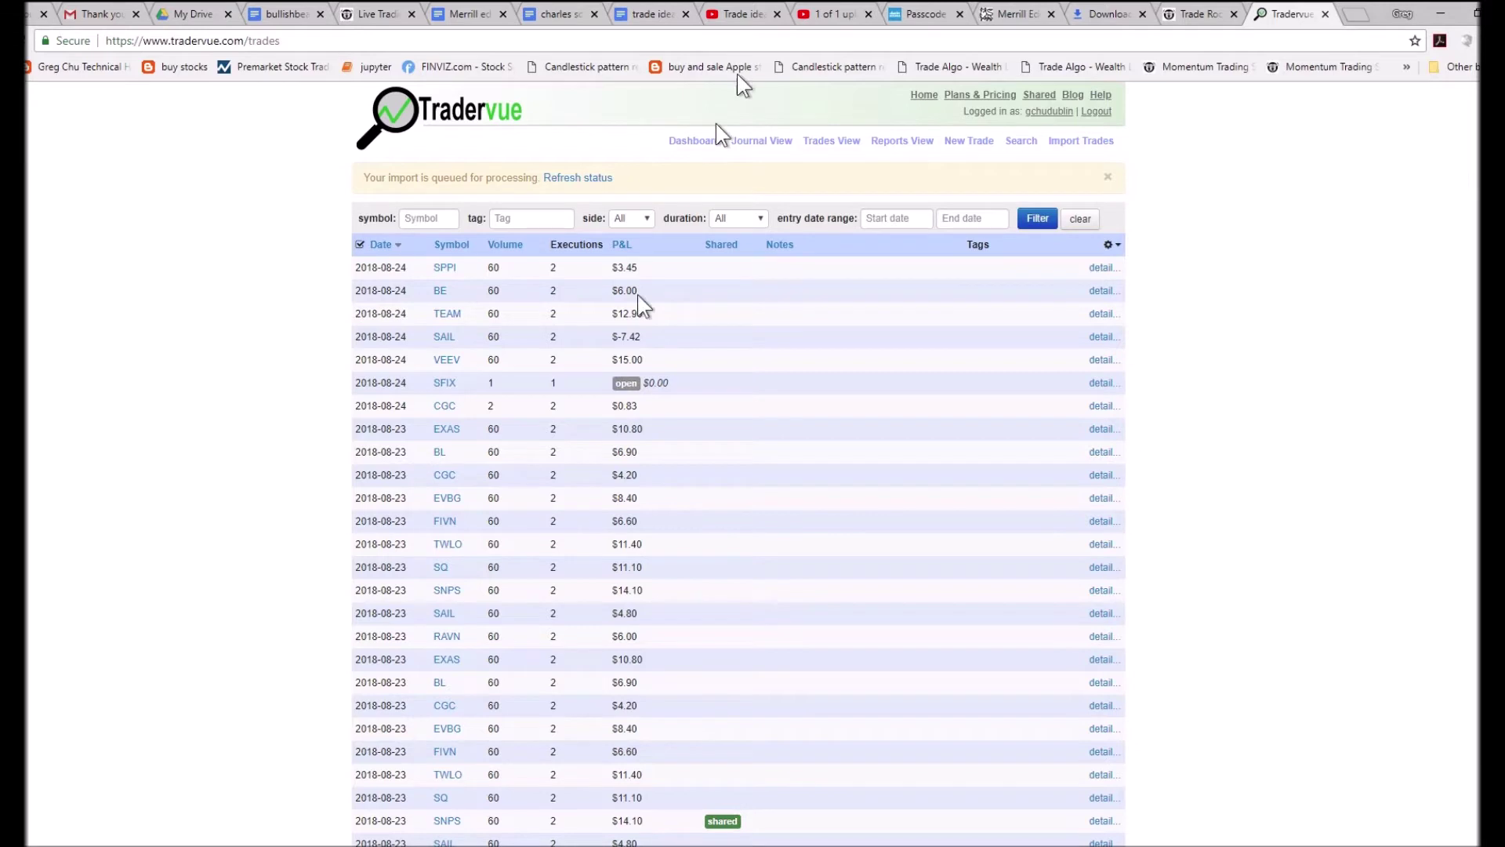
# Filter the trades list to an entry date range from 08/27/2018 to 08/27/2018.
pyautogui.click(891, 218)
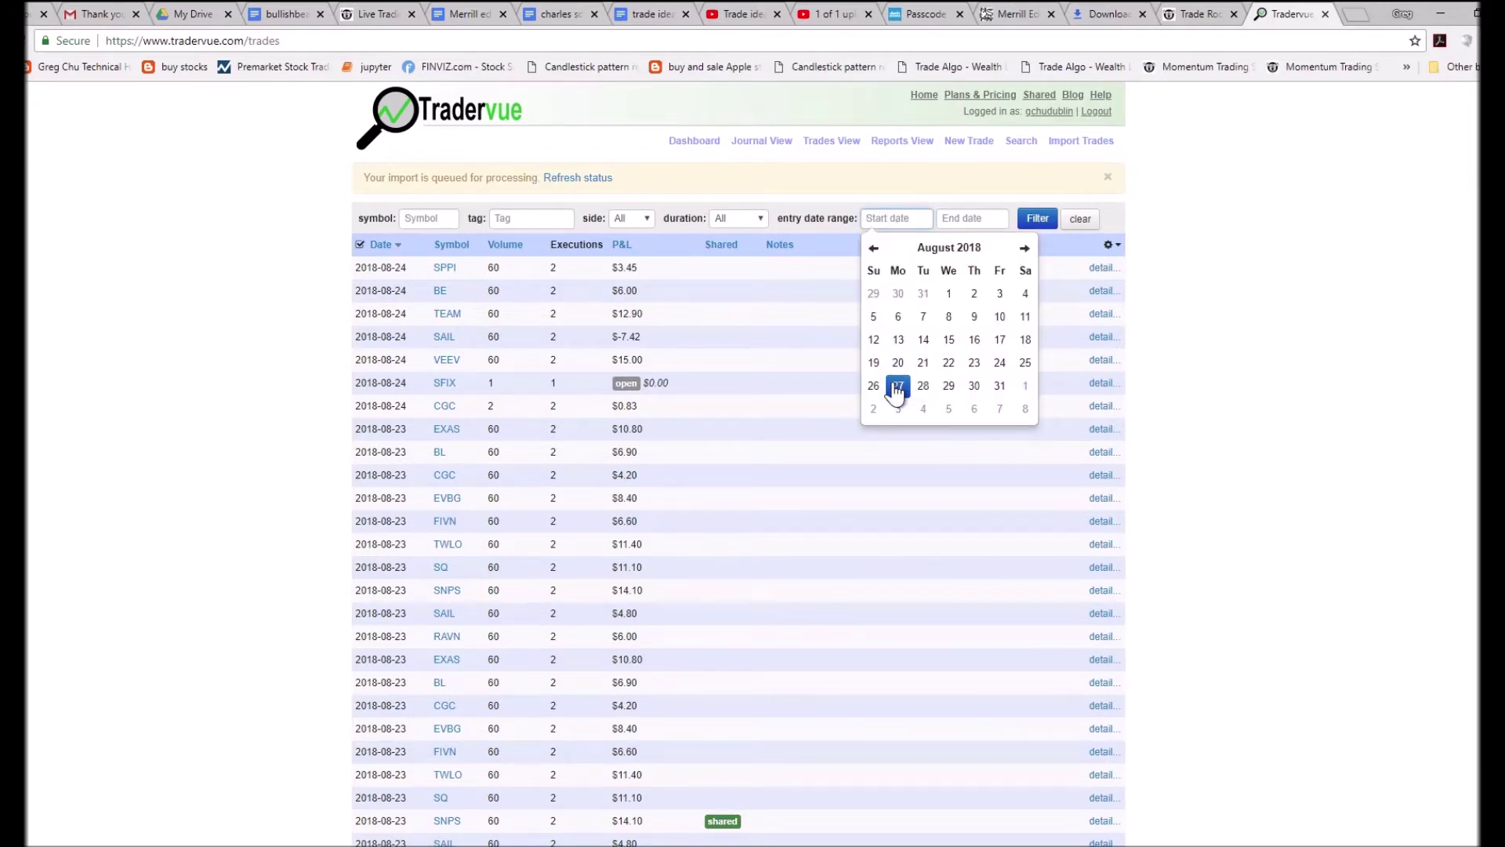
pyautogui.click(898, 386)
pyautogui.click(968, 214)
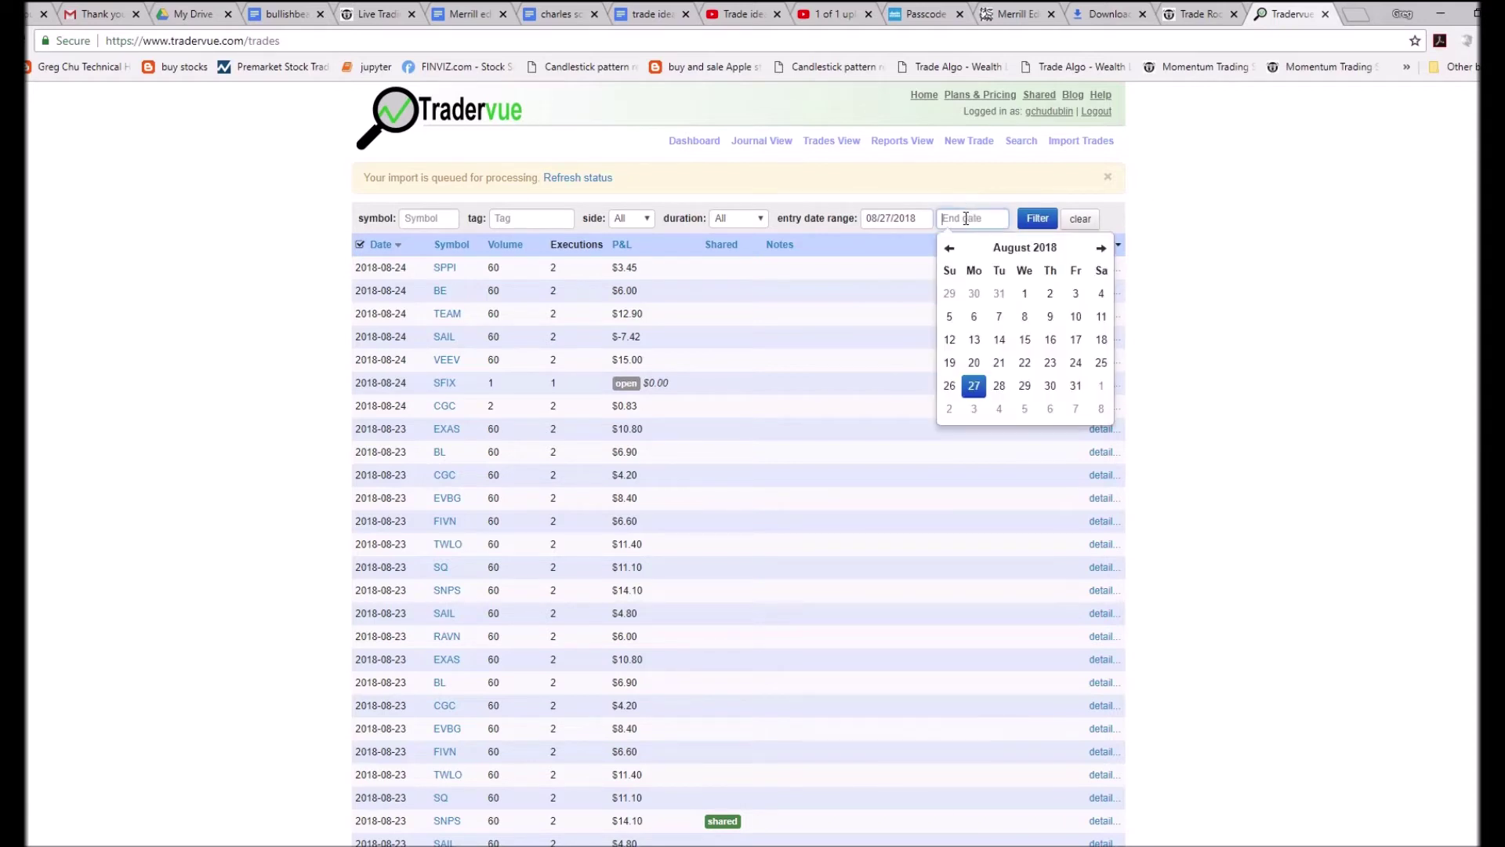
pyautogui.click(977, 388)
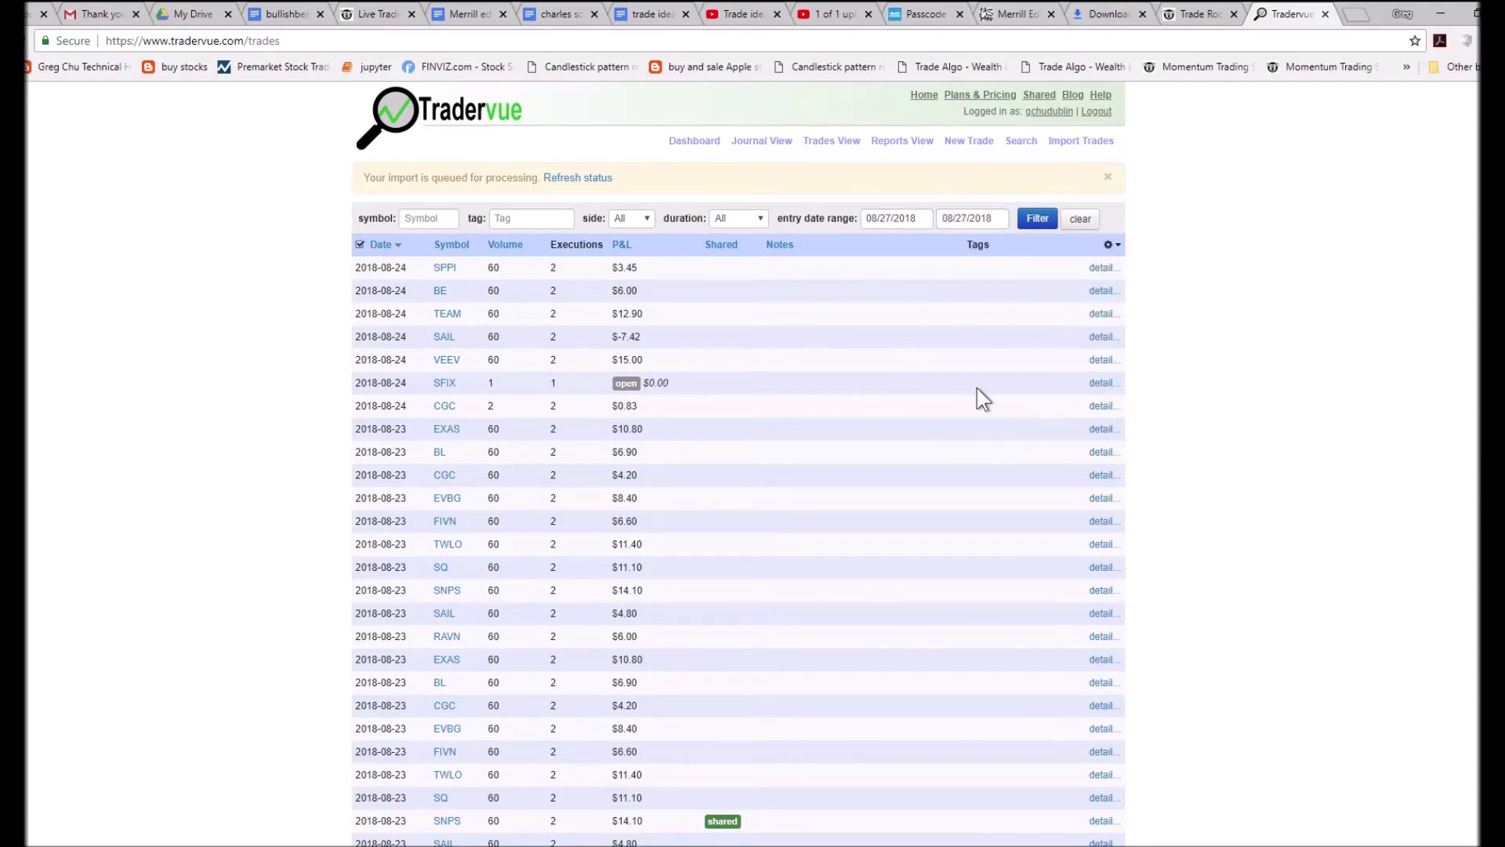
pyautogui.click(1035, 223)
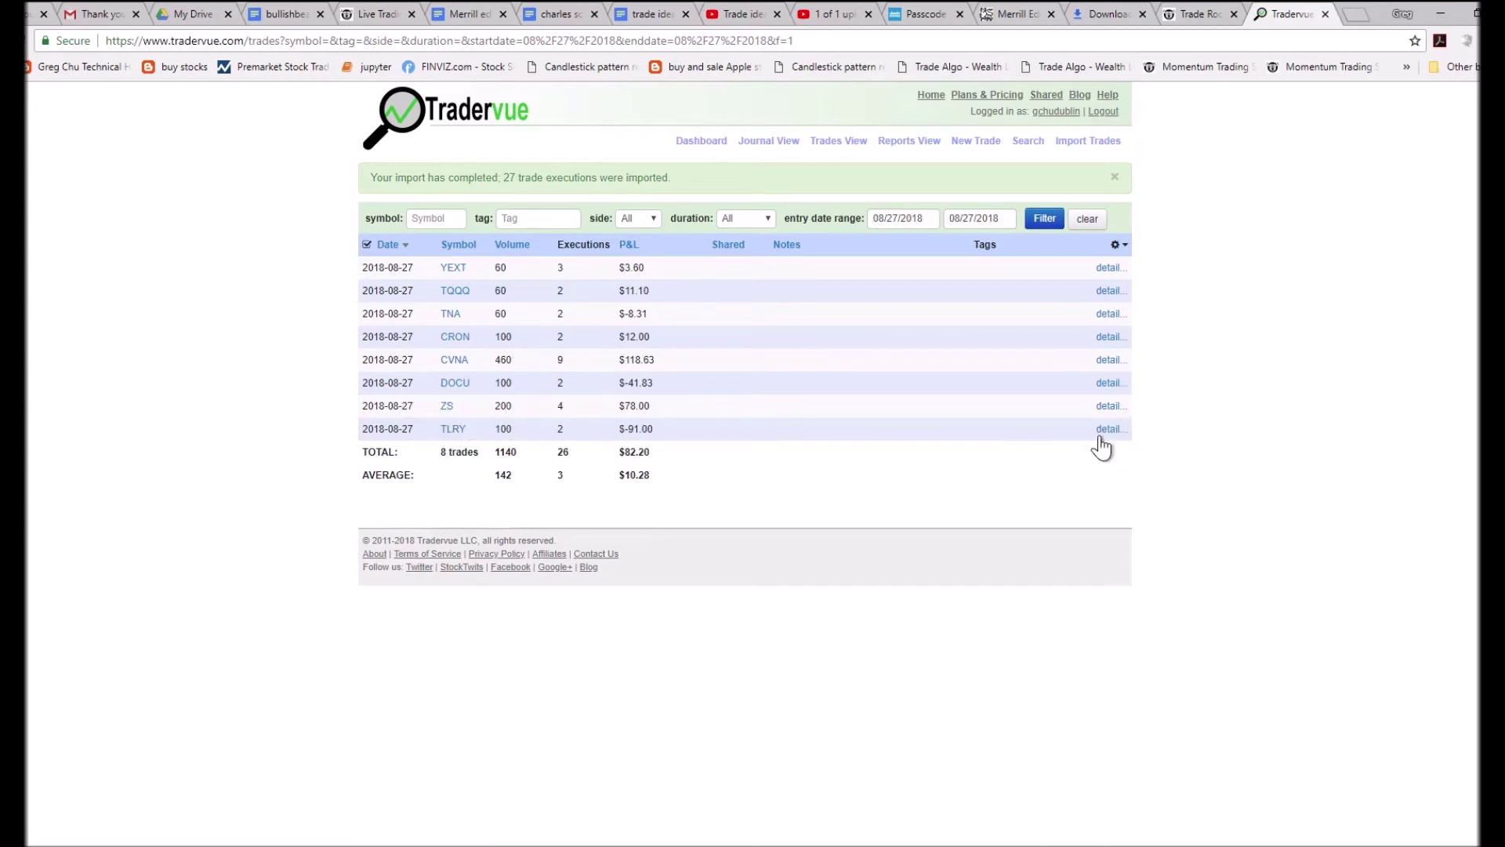
# Open the TLRY trade's details and examine its executions and price charts.
pyautogui.click(1105, 432)
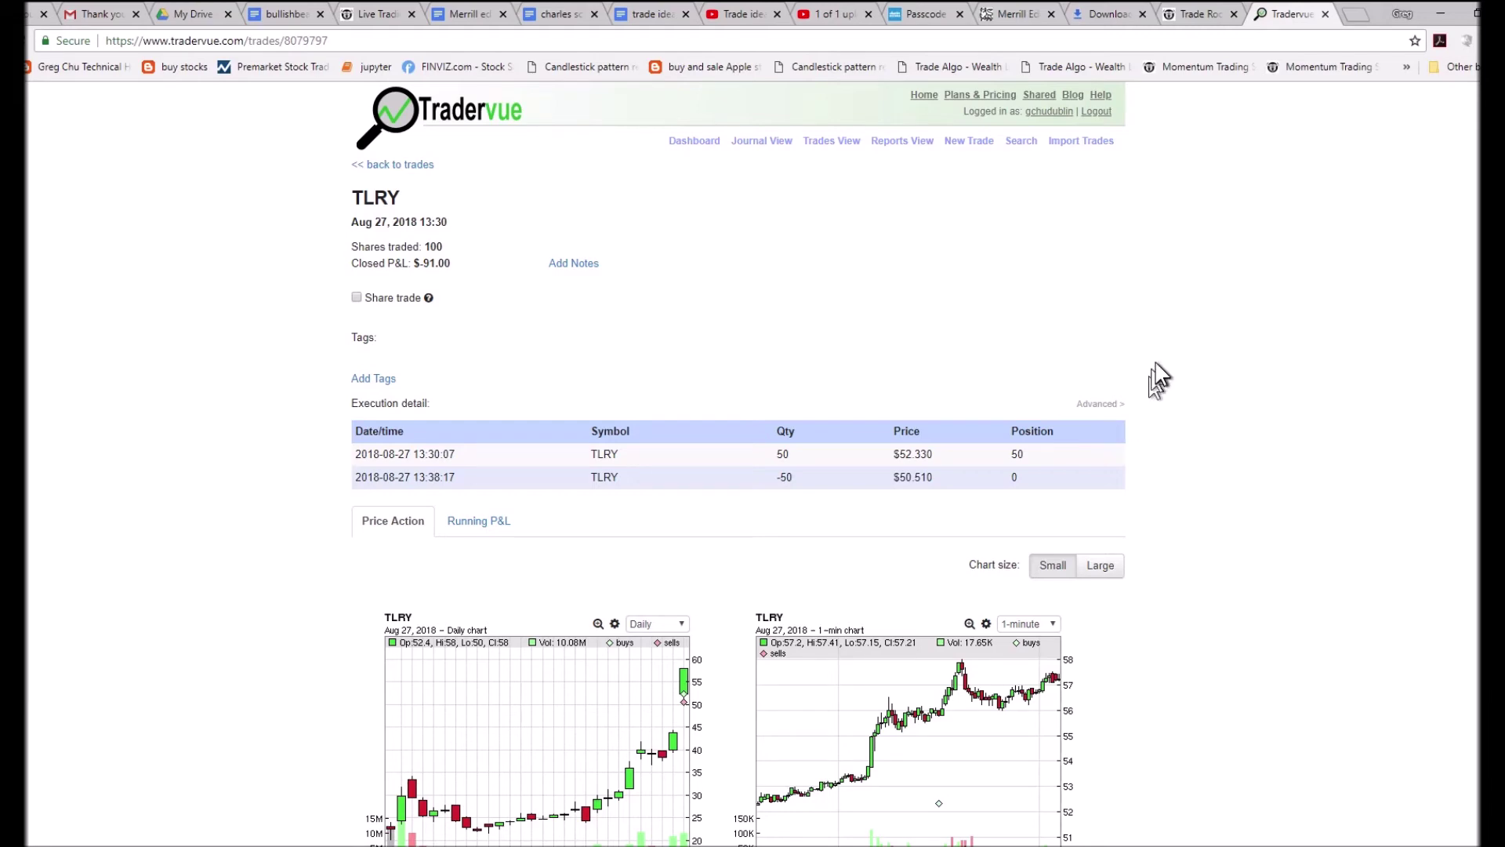
pyautogui.scroll(-2, 1156, 364)
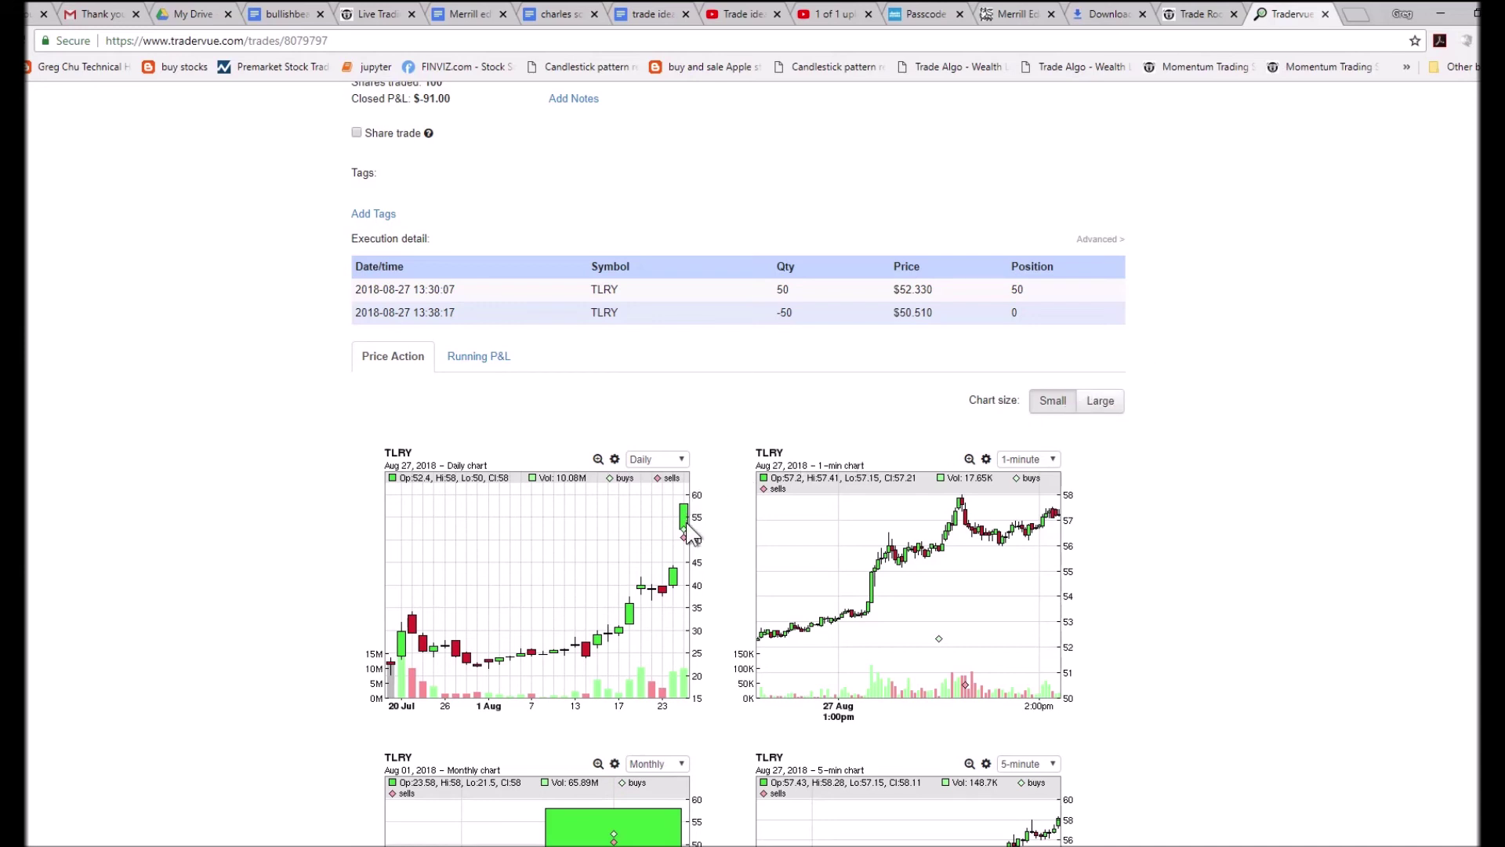
pyautogui.scroll(-3, 1258, 544)
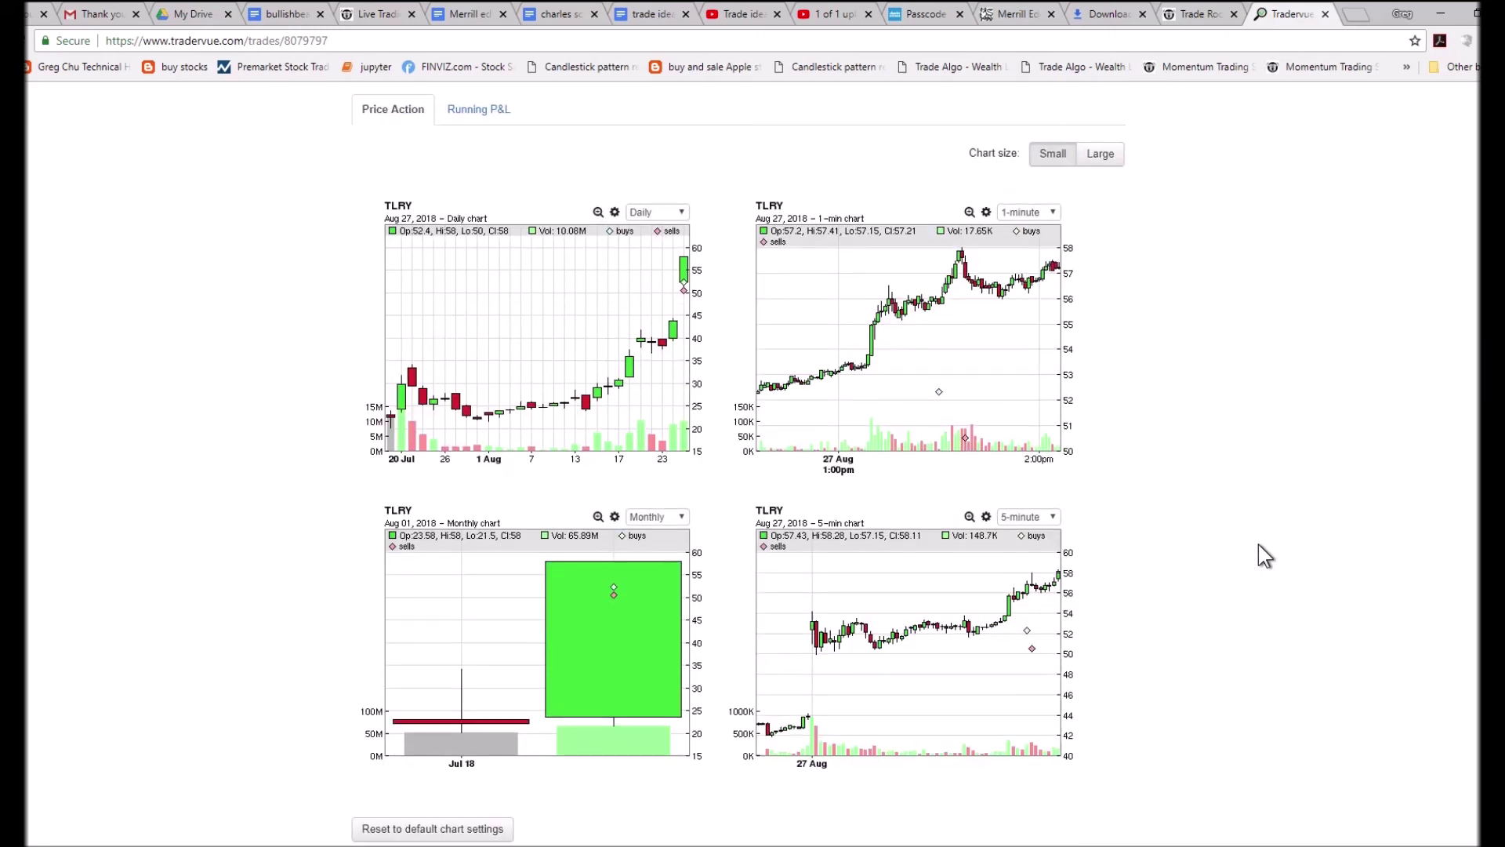
pyautogui.scroll(3, 1258, 544)
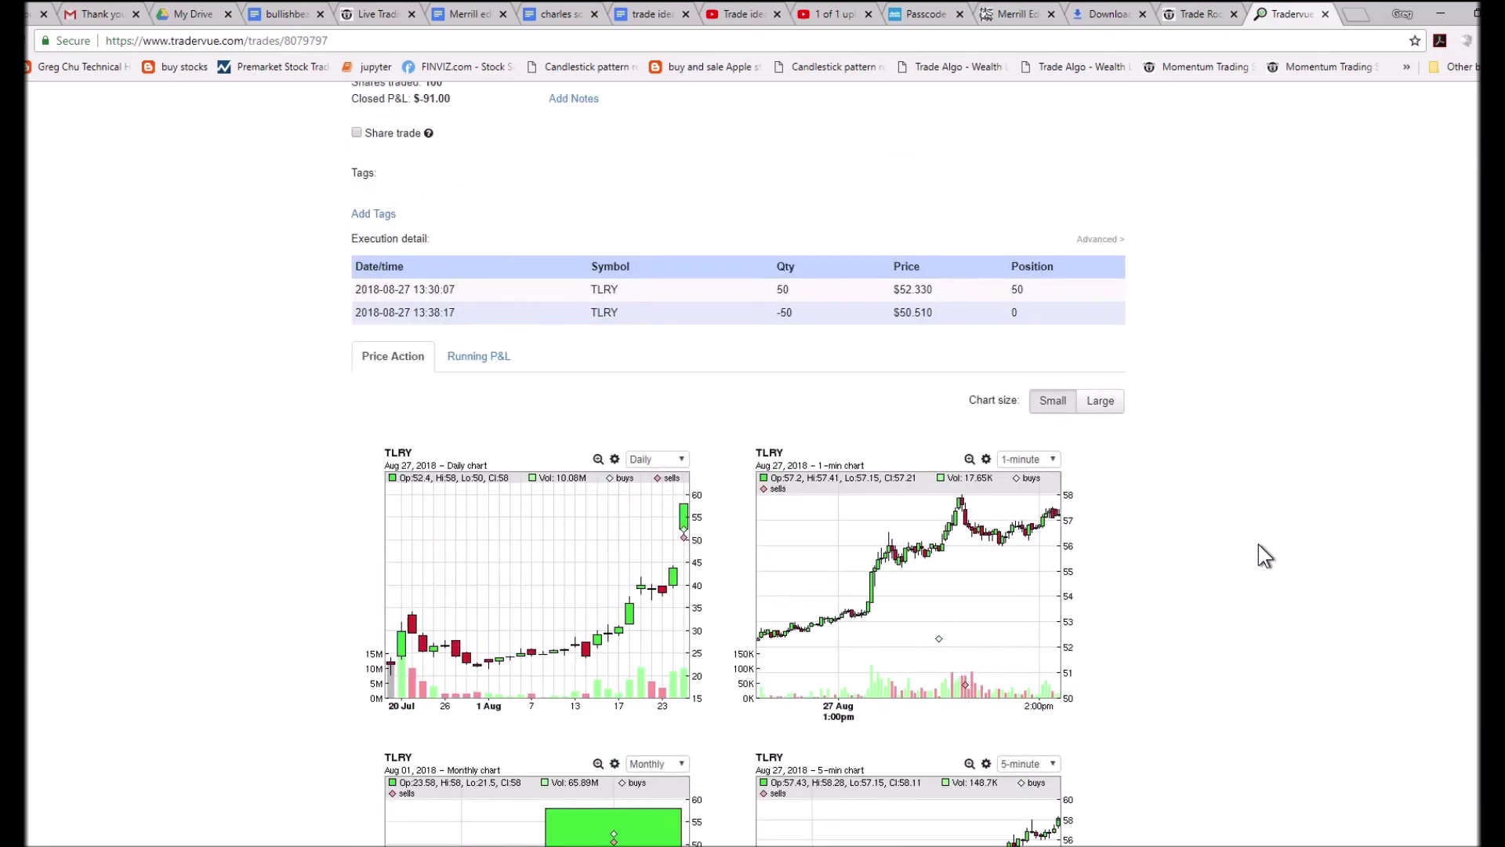